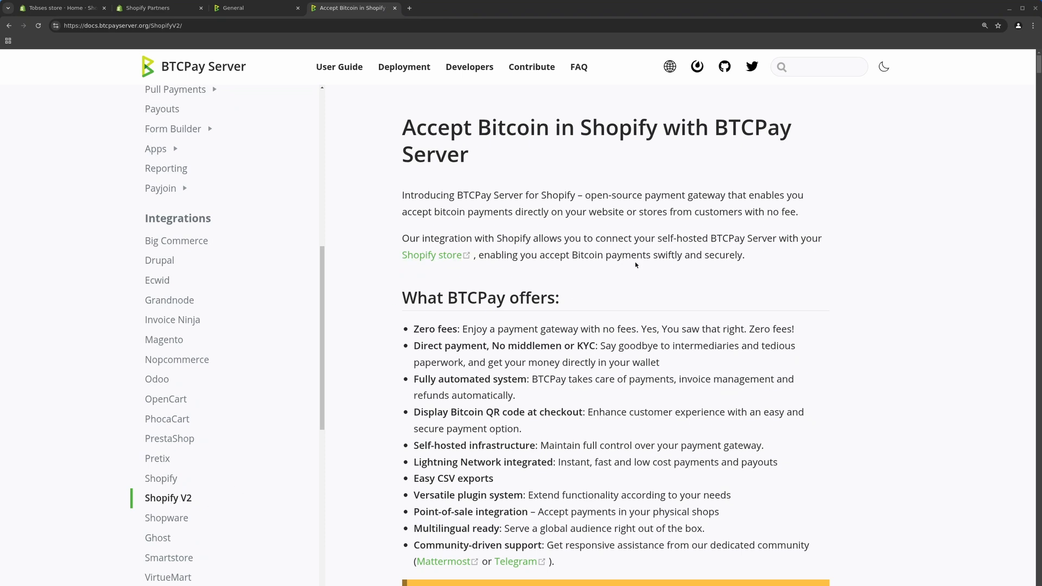
# Scroll the Shopify V2 guide down to the WARNING box and Prerequisites list
pyautogui.scroll(-4, 530, 342)
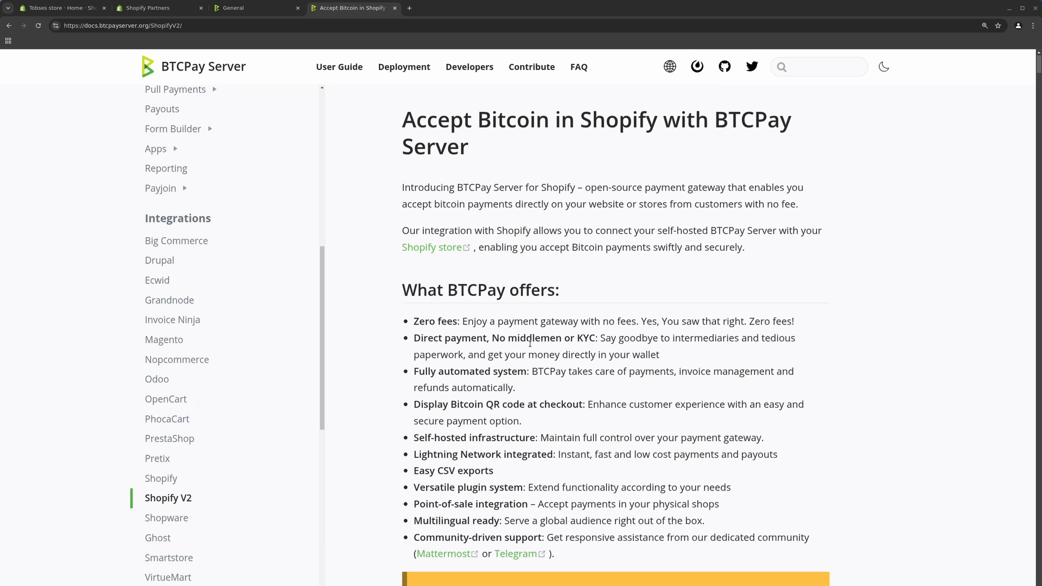
pyautogui.scroll(-5, 530, 343)
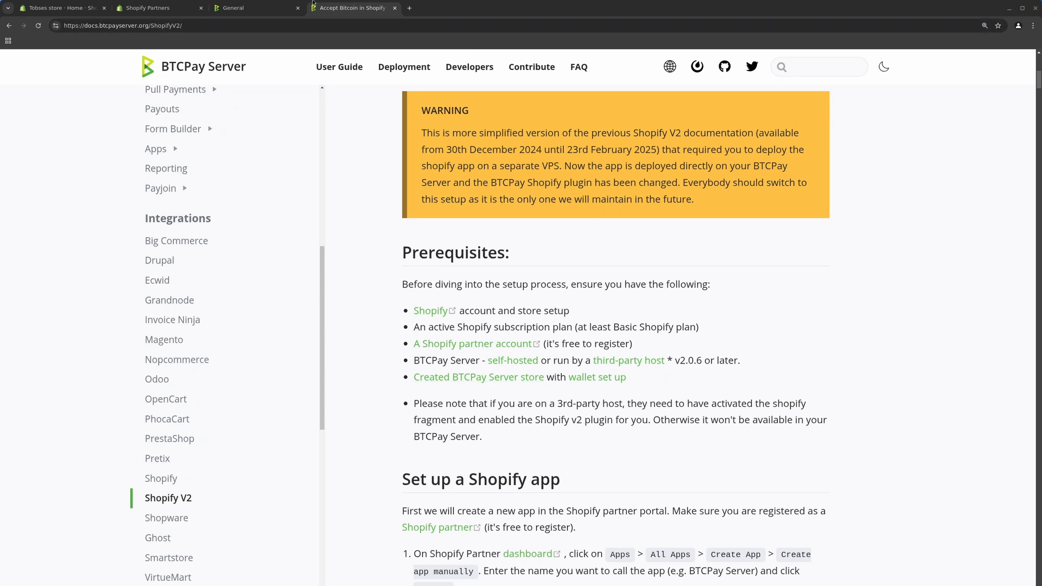
# Check the BTCPay store's General settings, then scroll the guide to the Shopify app setup steps
pyautogui.click(239, 7)
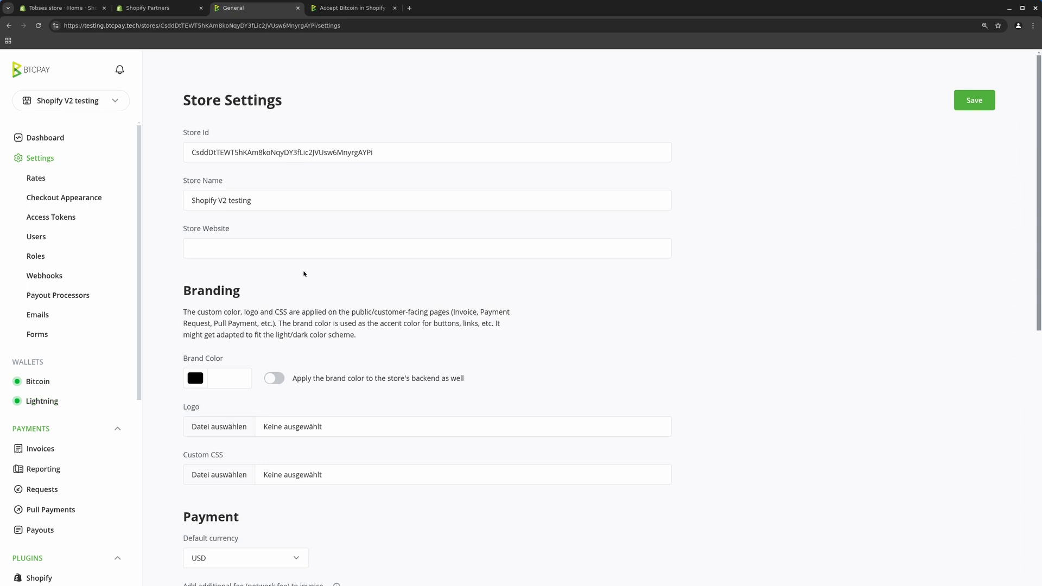
pyautogui.click(365, 10)
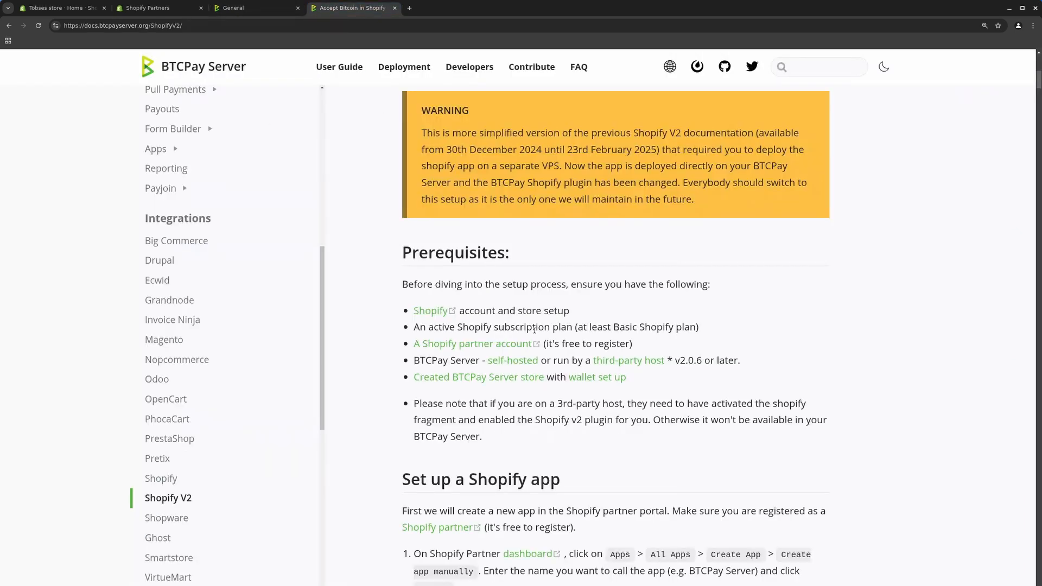
pyautogui.scroll(-5, 535, 330)
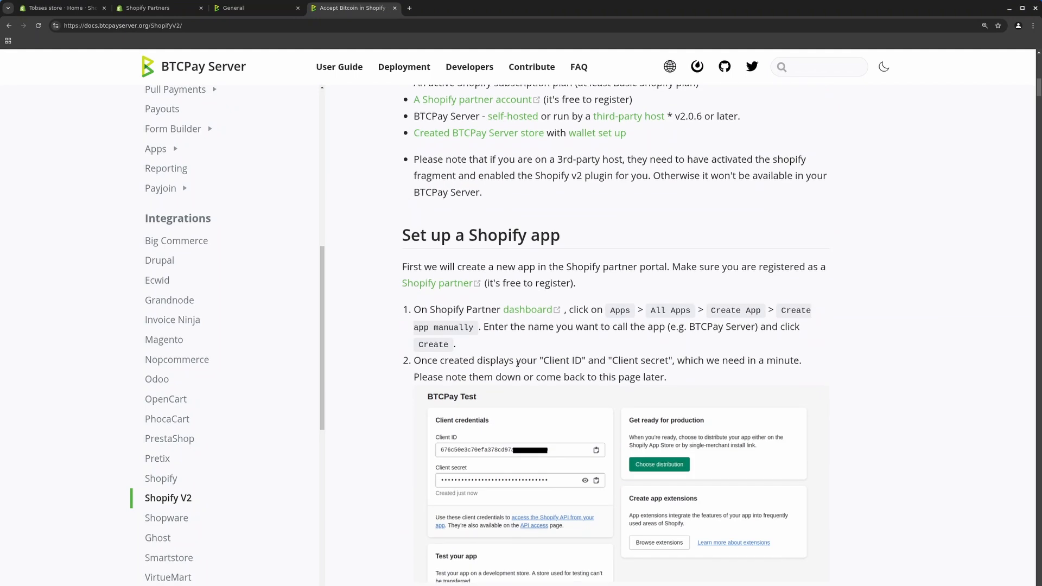
pyautogui.scroll(-3, 518, 363)
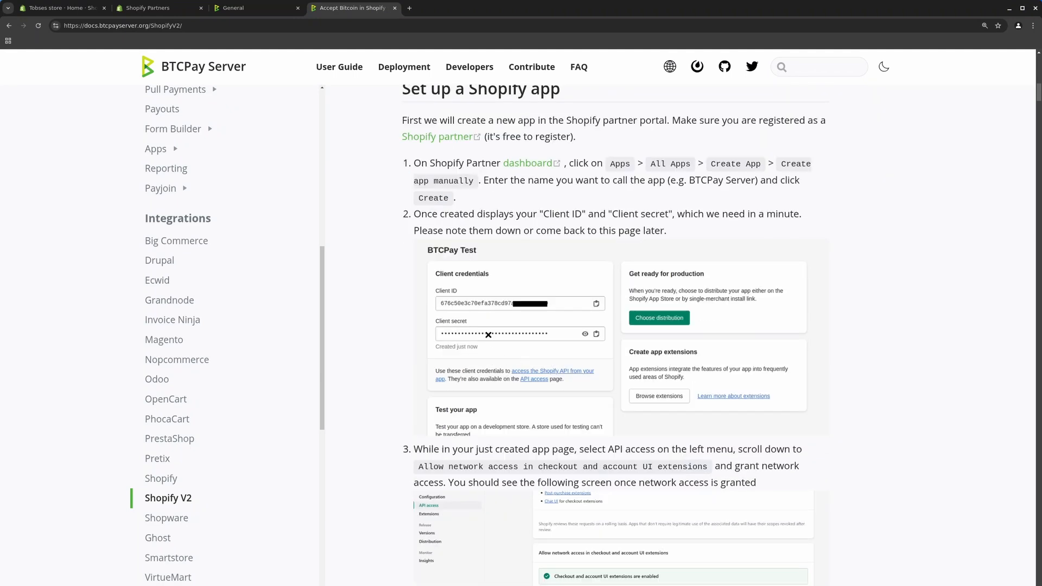
pyautogui.scroll(1, 483, 335)
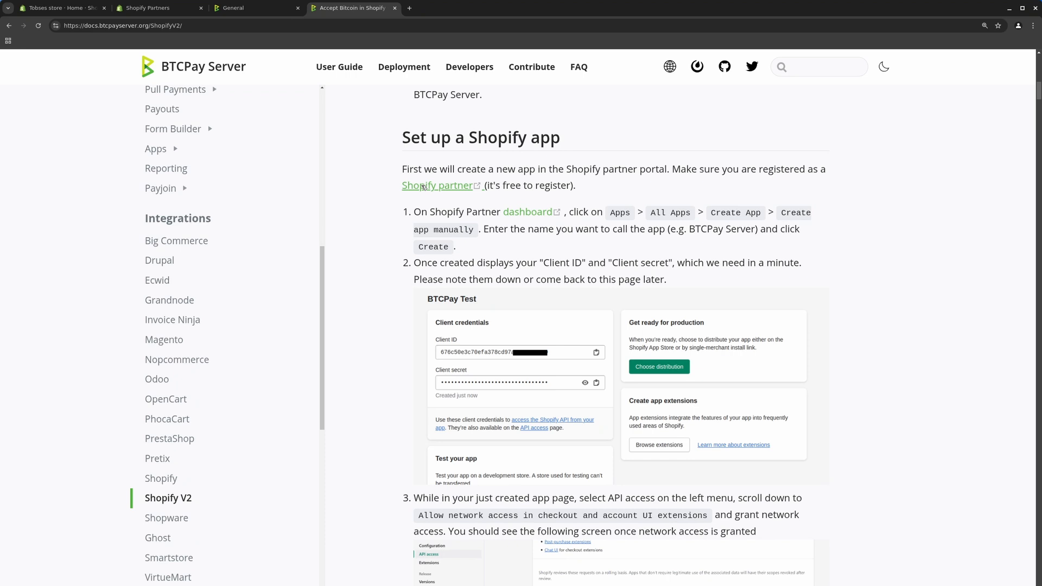
# Manually create a Shopify Partners app named 'andys tutorial'
pyautogui.click(139, 8)
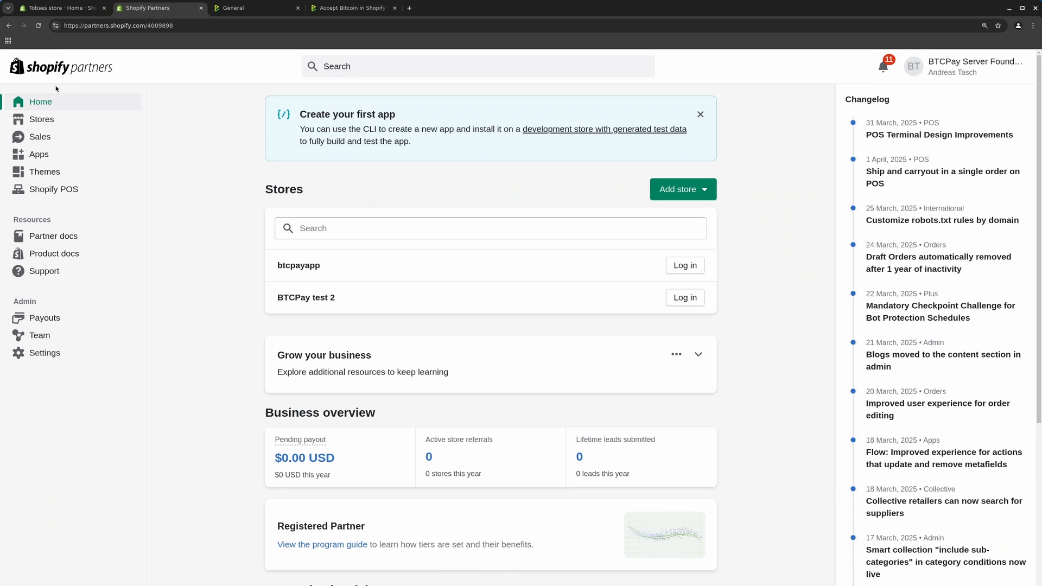
pyautogui.click(41, 158)
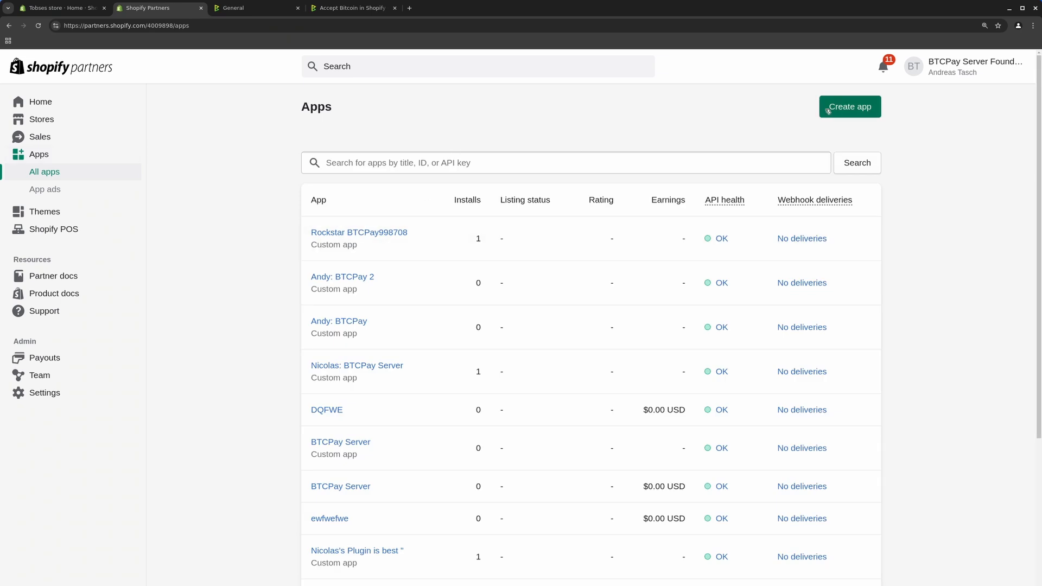
pyautogui.click(848, 110)
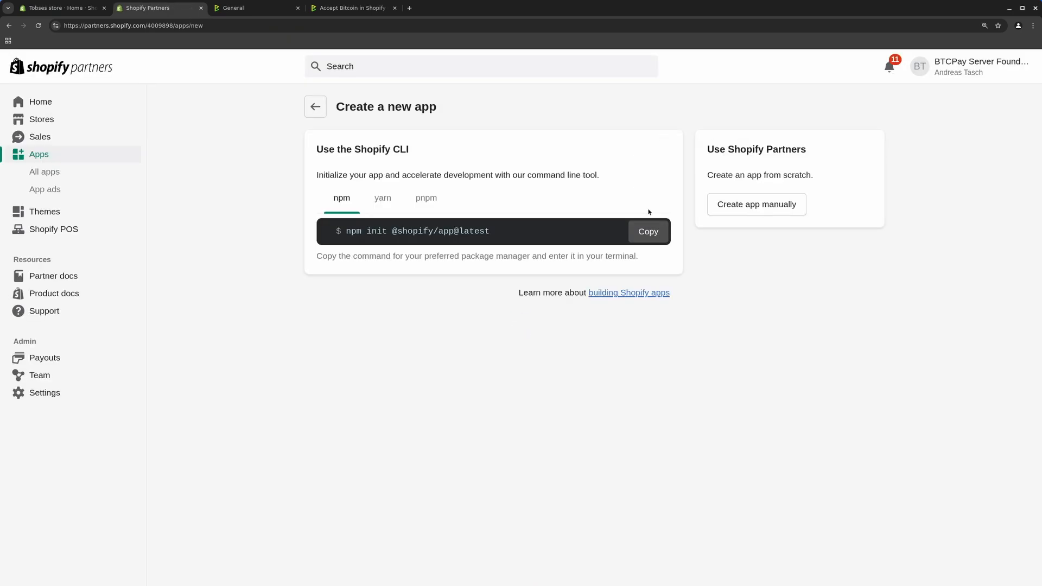
pyautogui.click(745, 210)
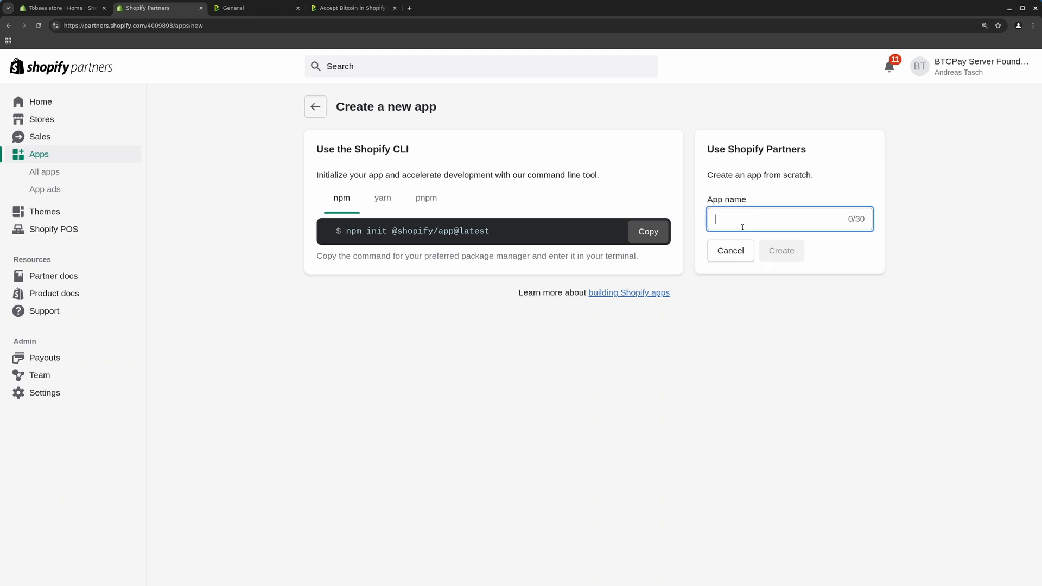
pyautogui.write('tutorial')
pyautogui.click(713, 217)
pyautogui.write('andys')
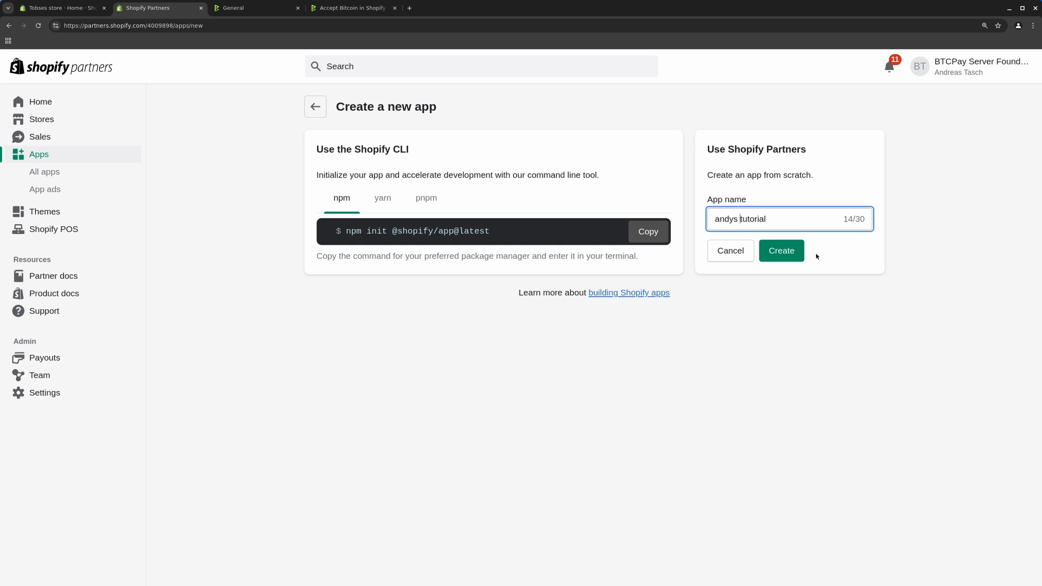
pyautogui.click(781, 251)
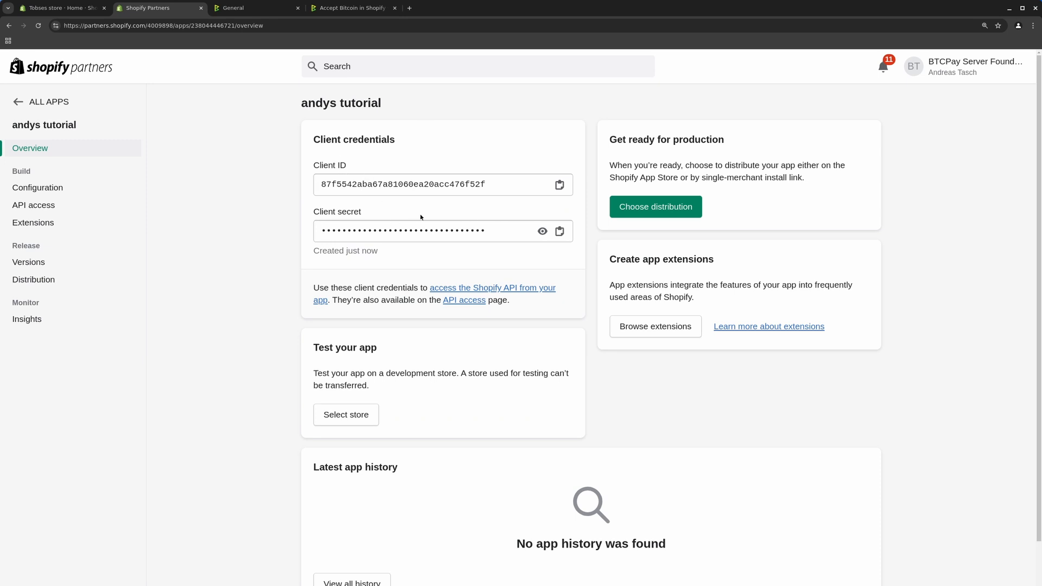
# Enable Allow network access on the andys tutorial app's API access page
pyautogui.click(366, 8)
pyautogui.scroll(-3, 482, 212)
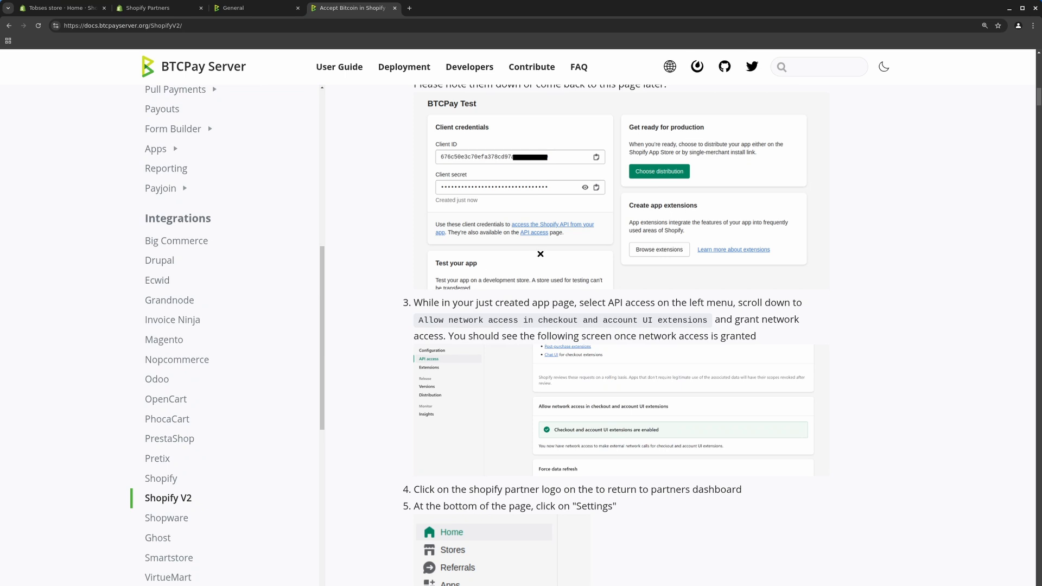
pyautogui.click(146, 9)
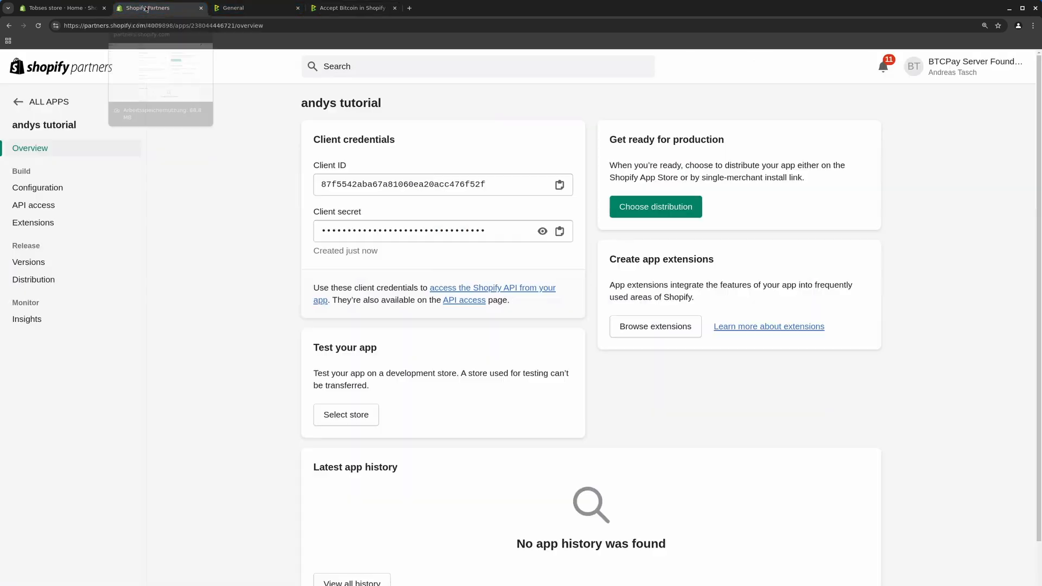
pyautogui.click(49, 208)
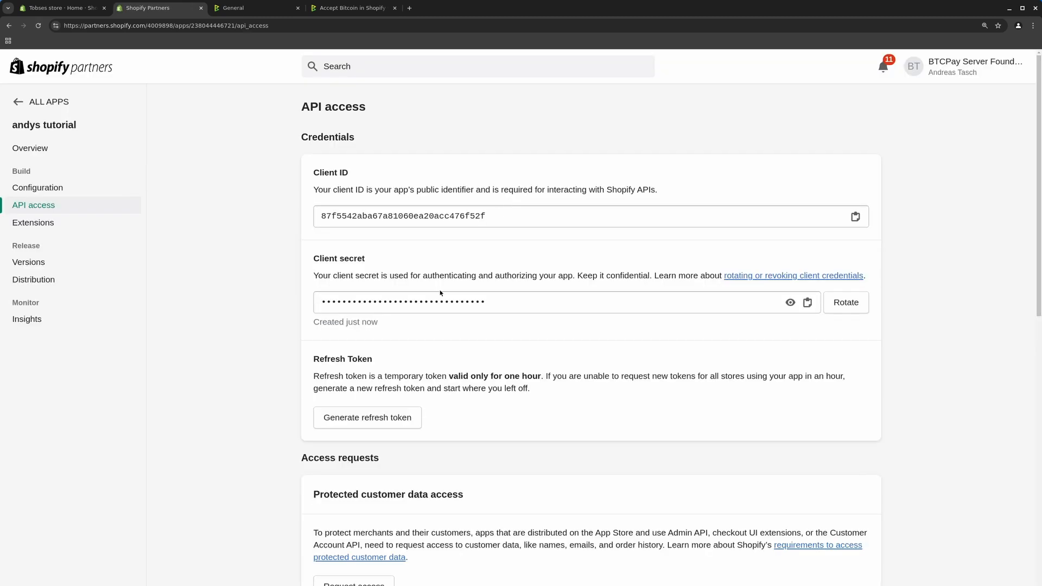
pyautogui.scroll(-10, 440, 293)
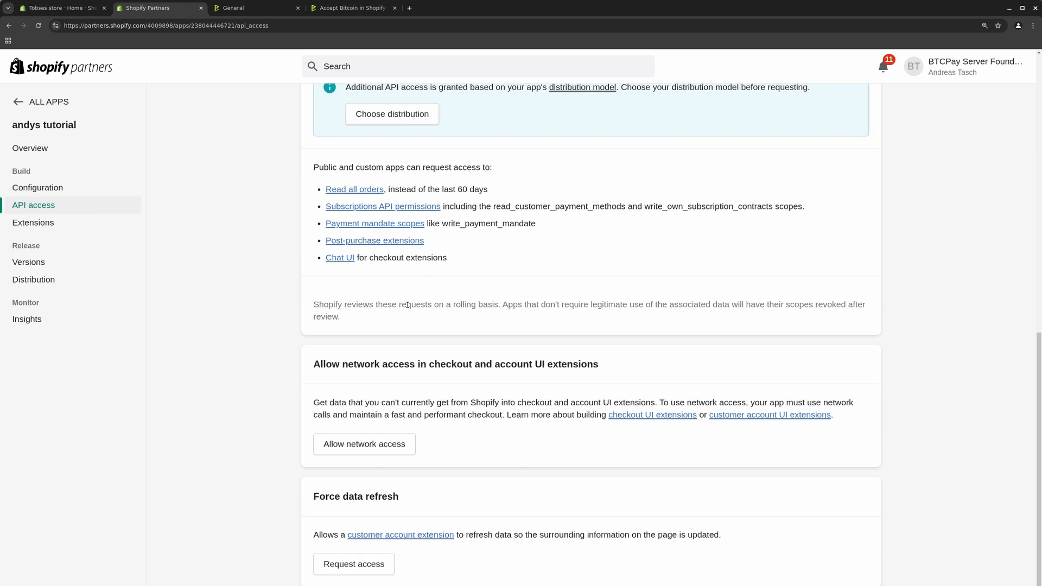
pyautogui.click(360, 452)
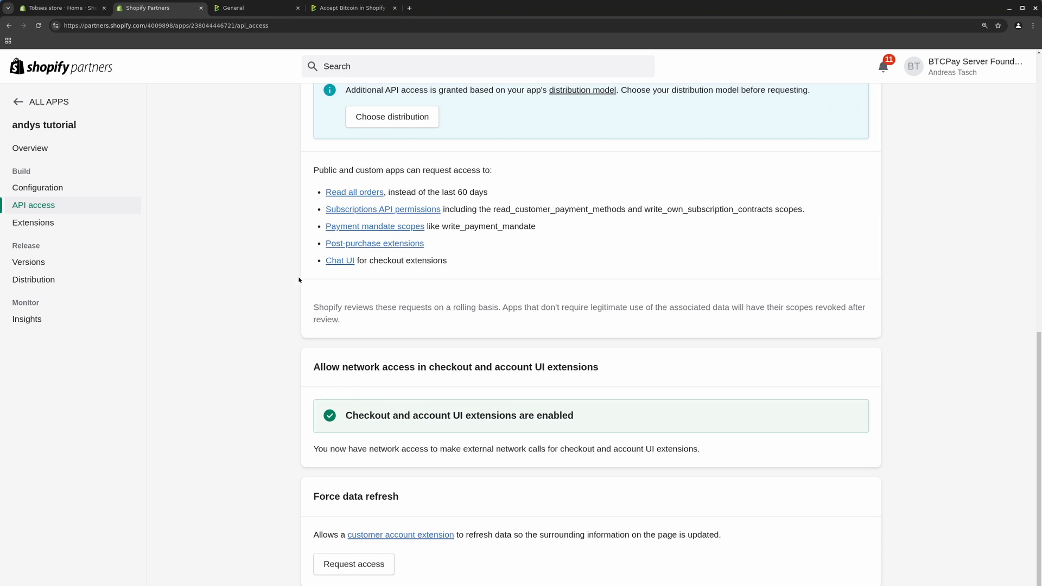
# Go to the Partners account Settings and open Manage tokens under CLI Token
pyautogui.click(357, 10)
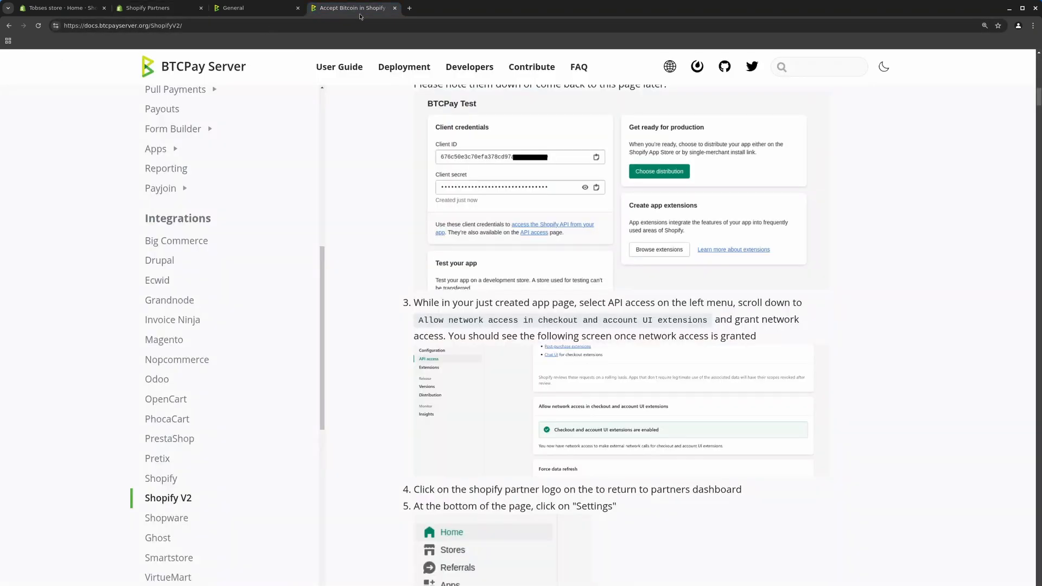
pyautogui.scroll(-5, 502, 324)
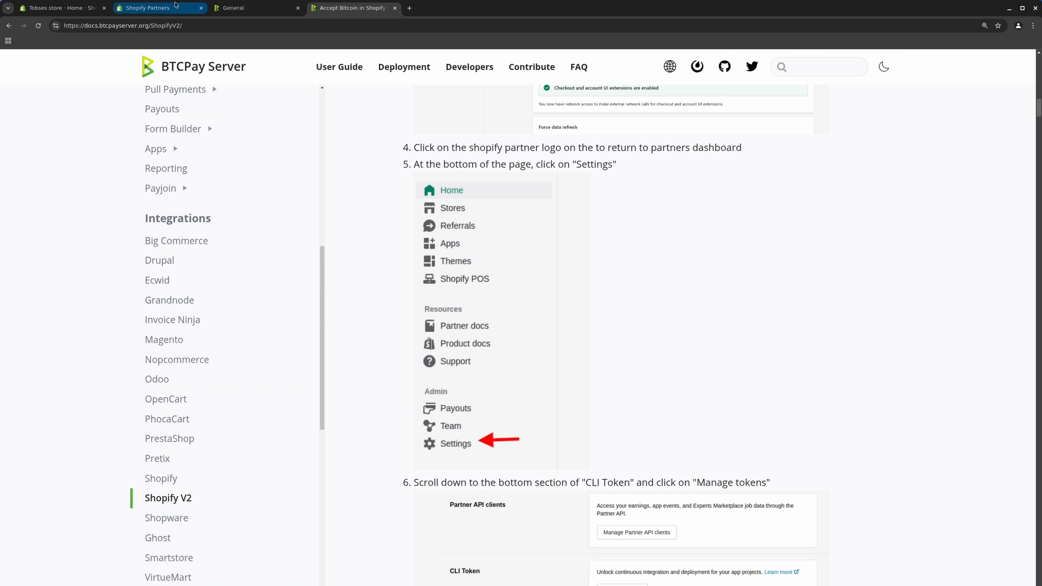
pyautogui.click(158, 9)
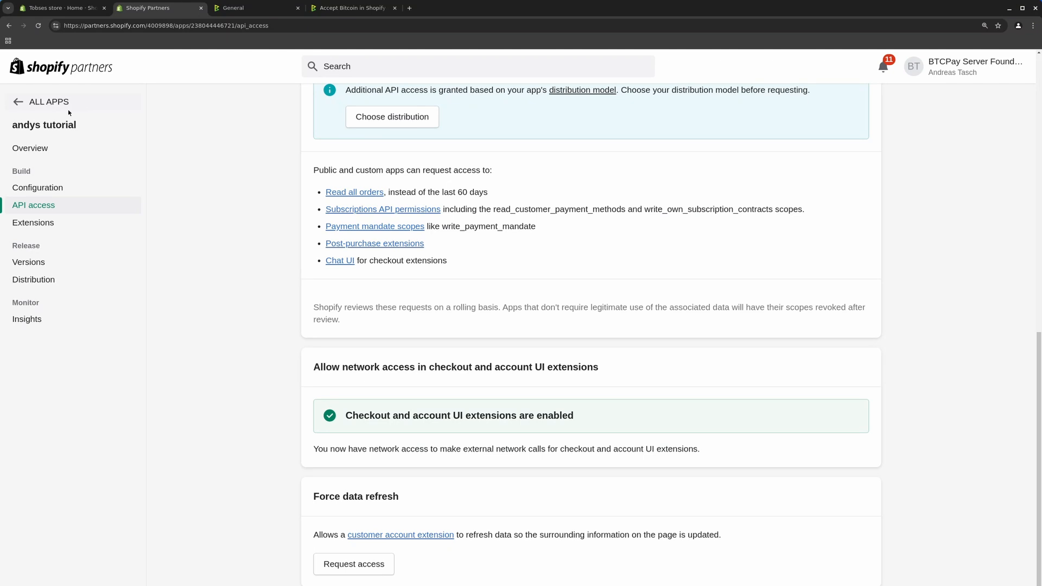
pyautogui.click(57, 185)
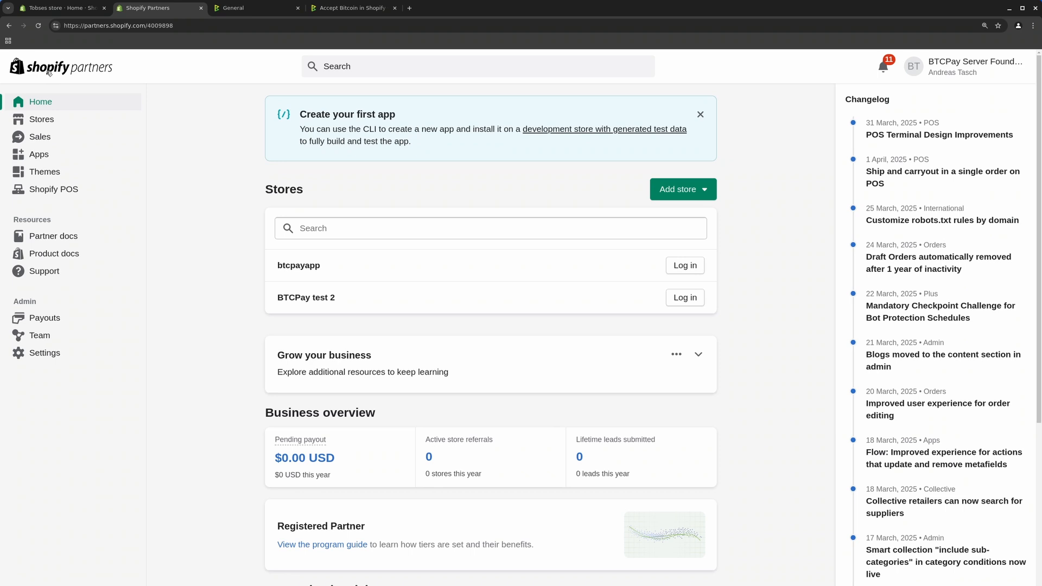
pyautogui.click(57, 354)
pyautogui.scroll(-10, 428, 358)
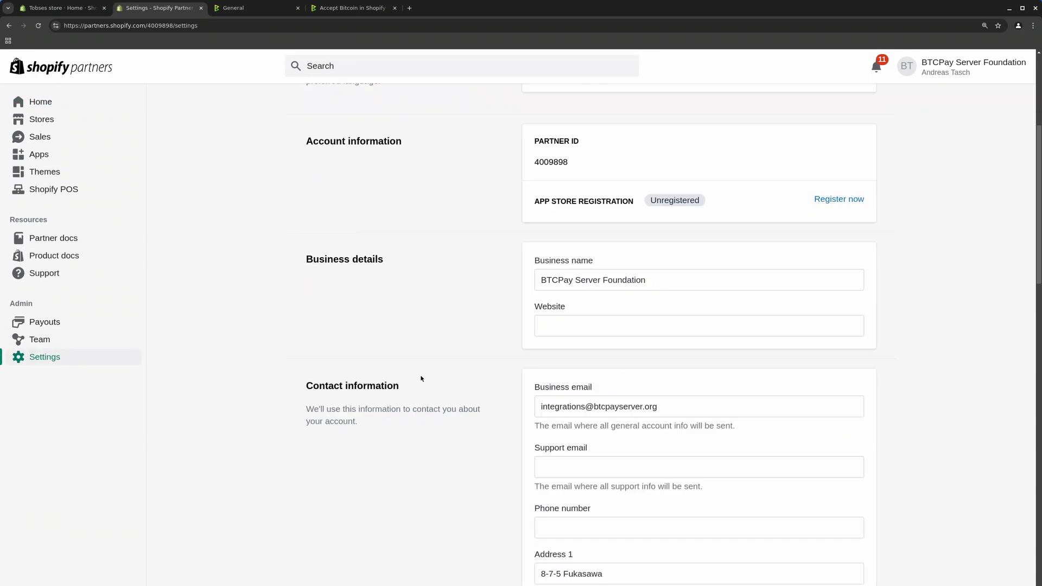
pyautogui.scroll(-10, 433, 344)
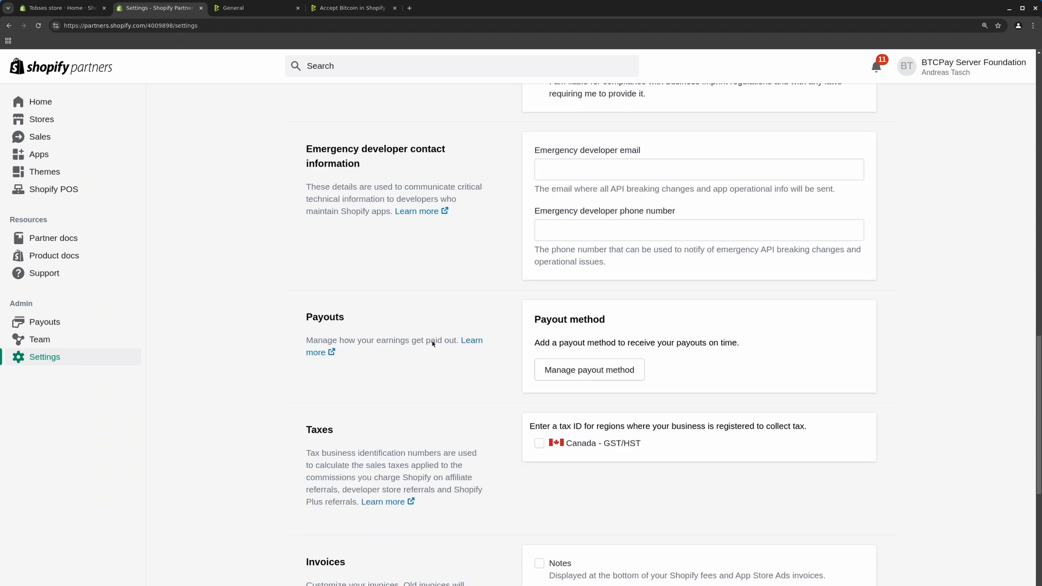
pyautogui.scroll(-1, 433, 343)
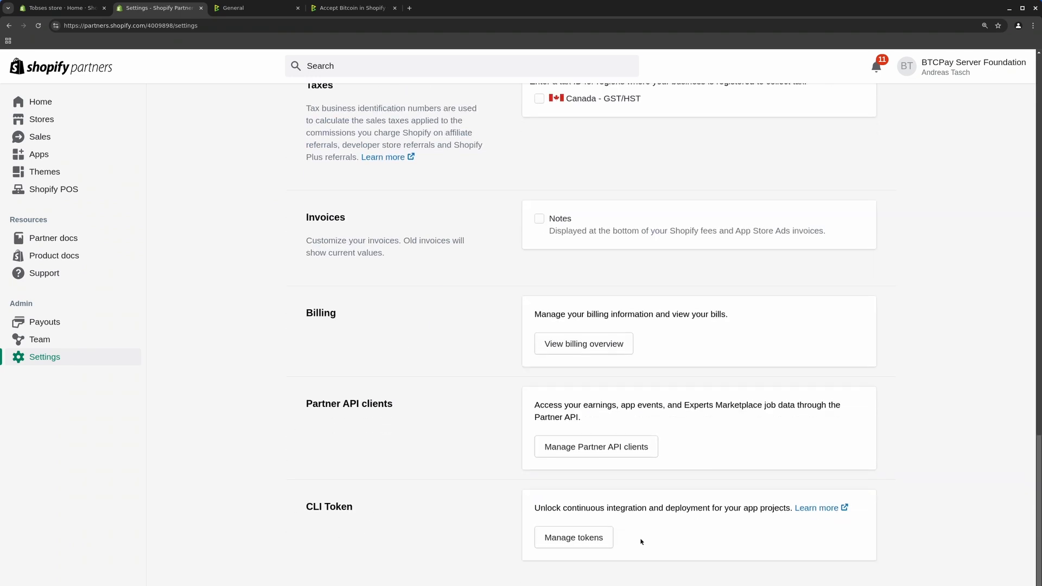
pyautogui.click(568, 539)
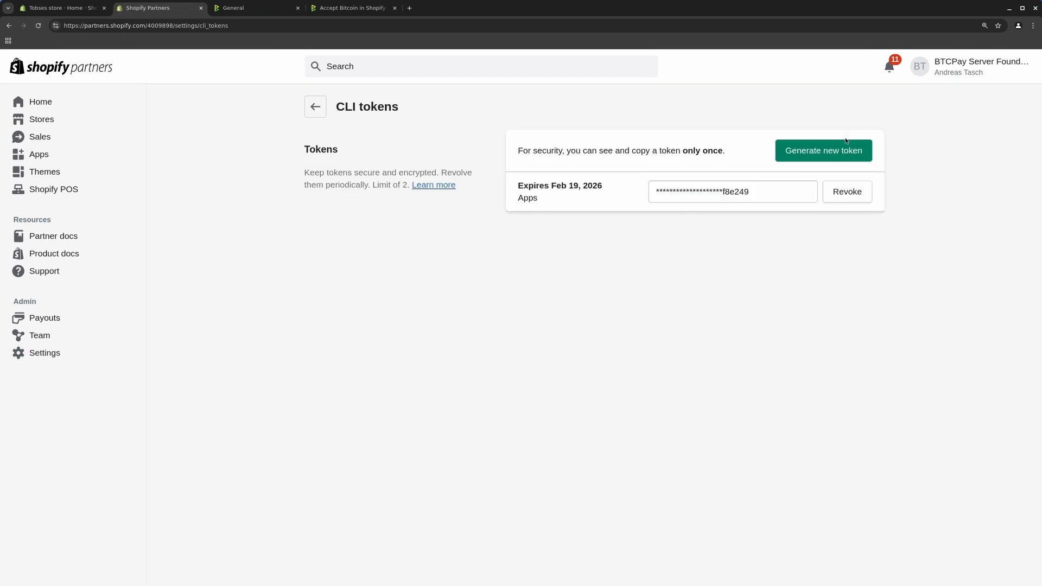
# Generate a six-month CLI token expiring Oct 2, 2025 and copy its value
pyautogui.click(823, 150)
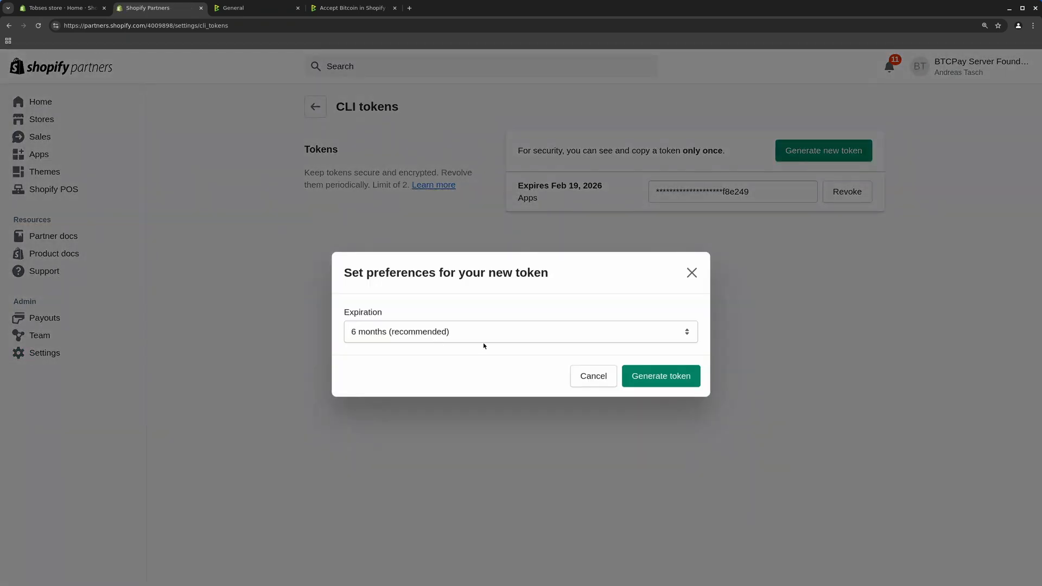
pyautogui.click(660, 377)
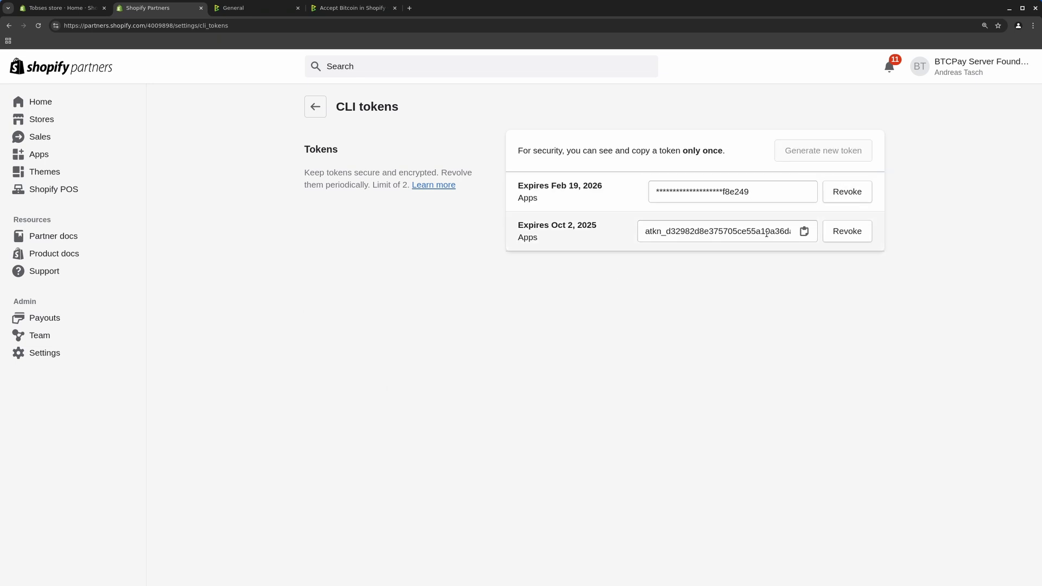
pyautogui.click(805, 233)
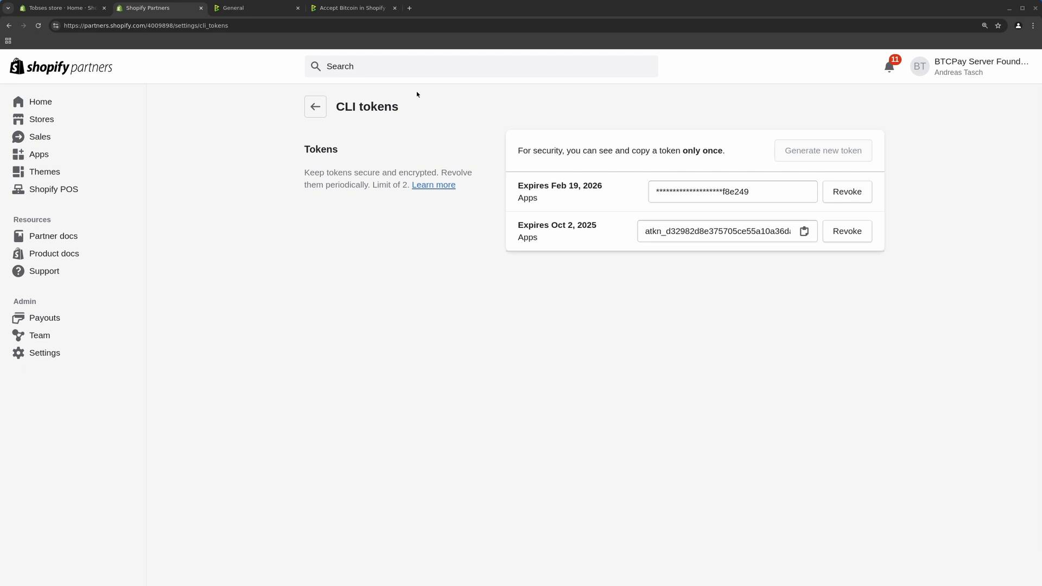
pyautogui.click(341, 9)
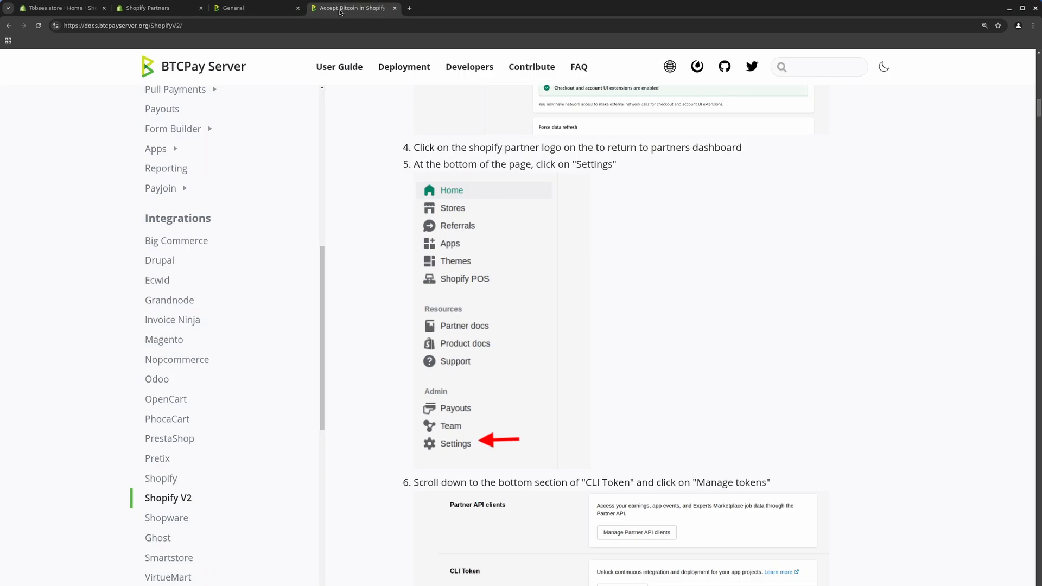
# Scroll the guide down to the Deploy the Shopify fragment shell commands
pyautogui.scroll(-5, 467, 438)
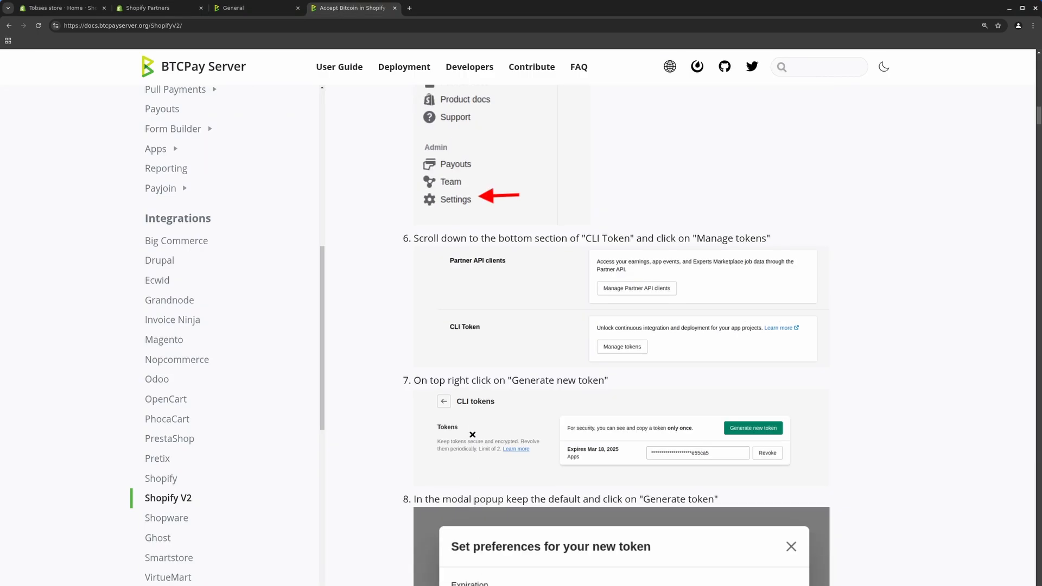
pyautogui.scroll(-7, 472, 434)
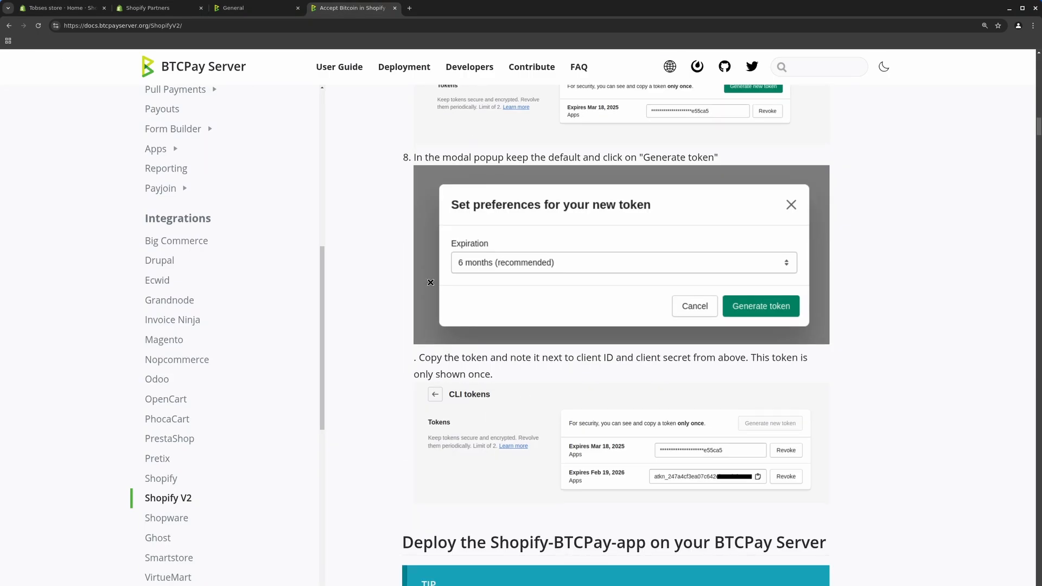
pyautogui.scroll(-5, 570, 358)
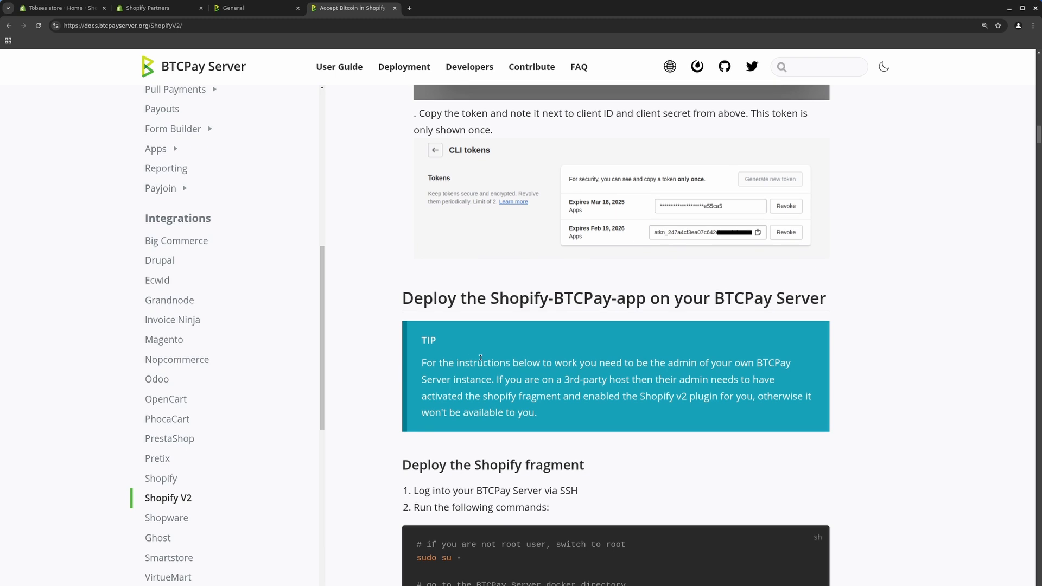
pyautogui.scroll(-4, 481, 359)
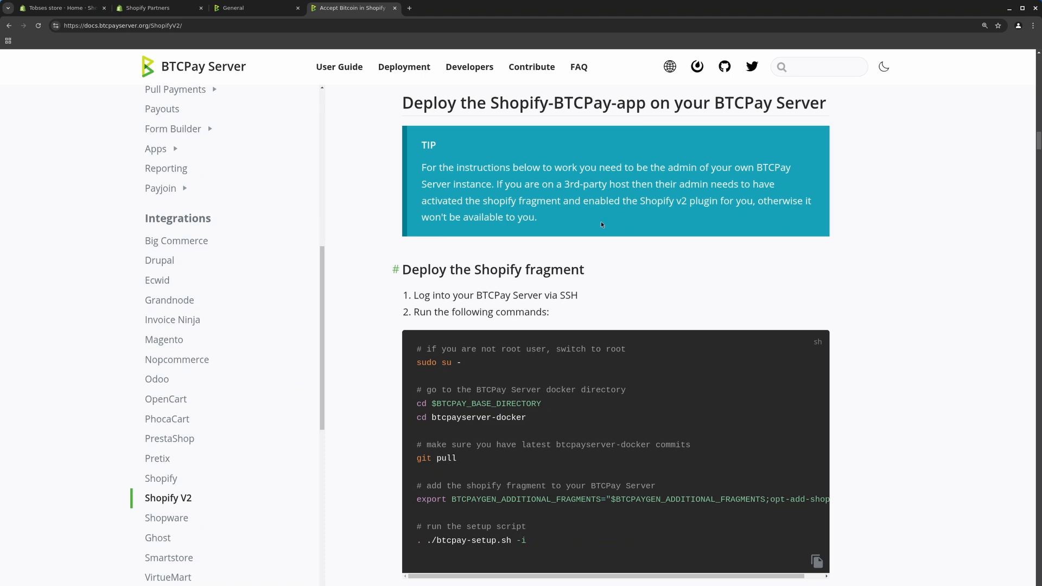
# SSH into testing.btcpay.tech as root from a new Konsole window
pyautogui.hotkey('ctrl', 'alt', 't')
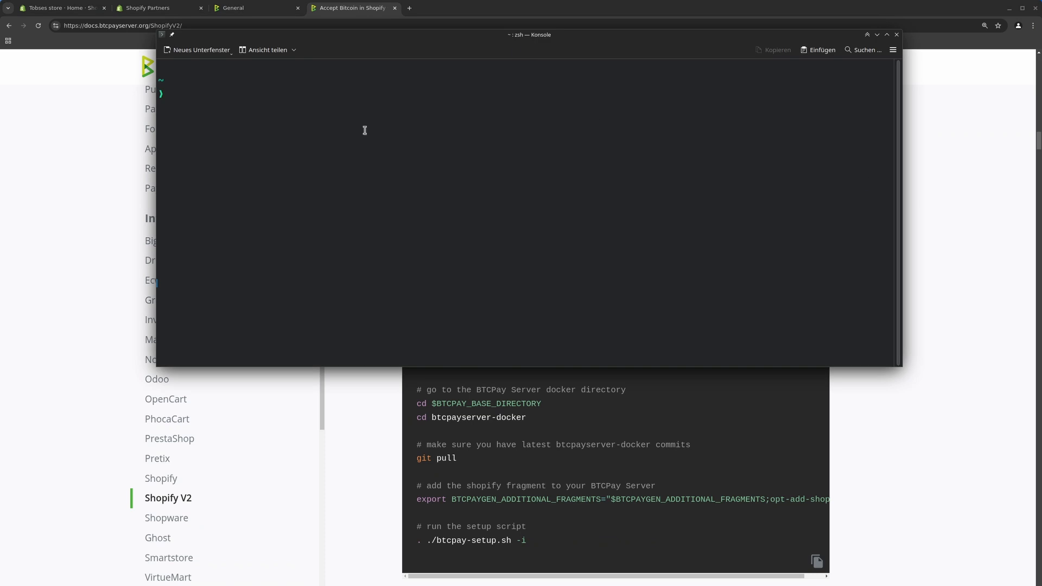
pyautogui.write('ssh root@testing.')
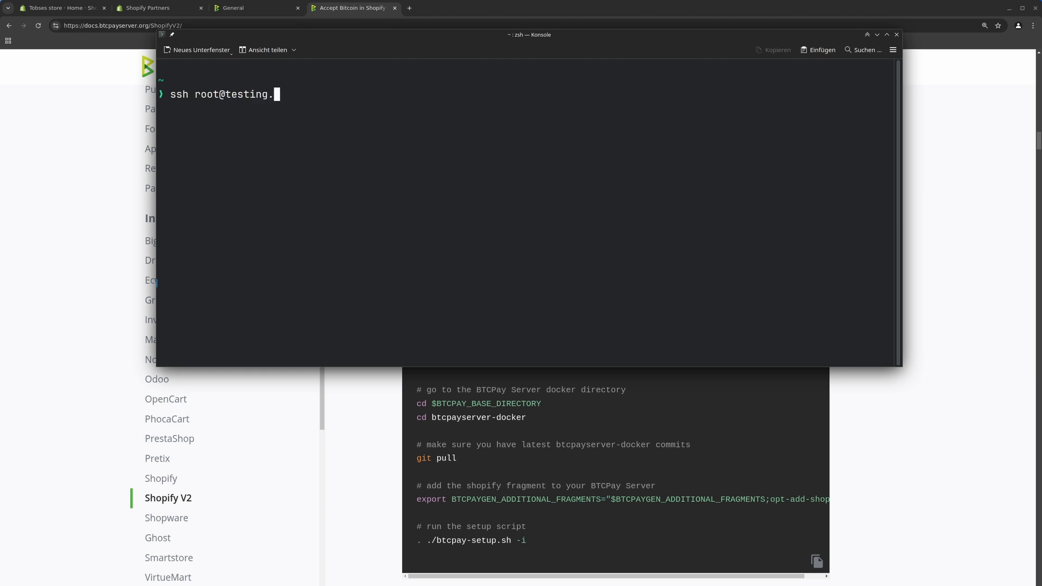
pyautogui.write('btcpay.tech')
pyautogui.press('Return')
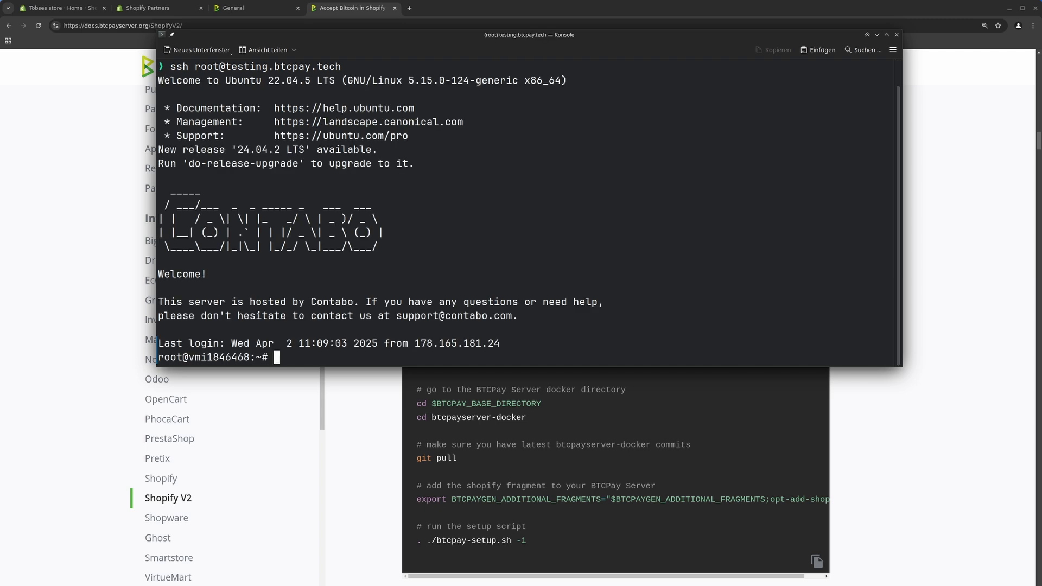
# Copy 'cd $BTCPAY_BASE_DIRECTORY' from the guide and run it on the server
pyautogui.write('cd')
pyautogui.click(451, 393)
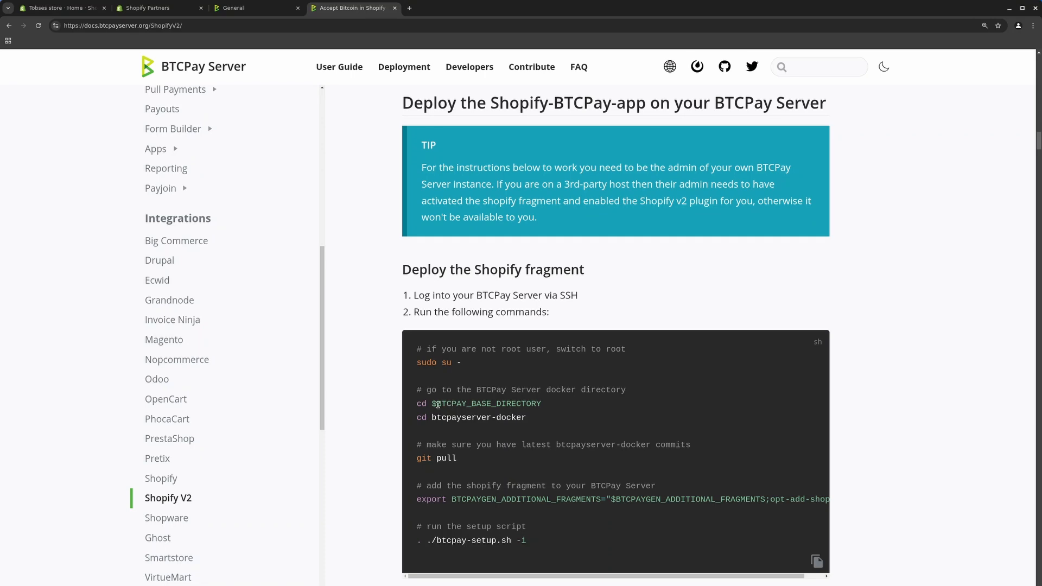
pyautogui.moveTo(419, 404); pyautogui.dragTo(544, 403)
pyautogui.hotkey('ctrl', 'c')
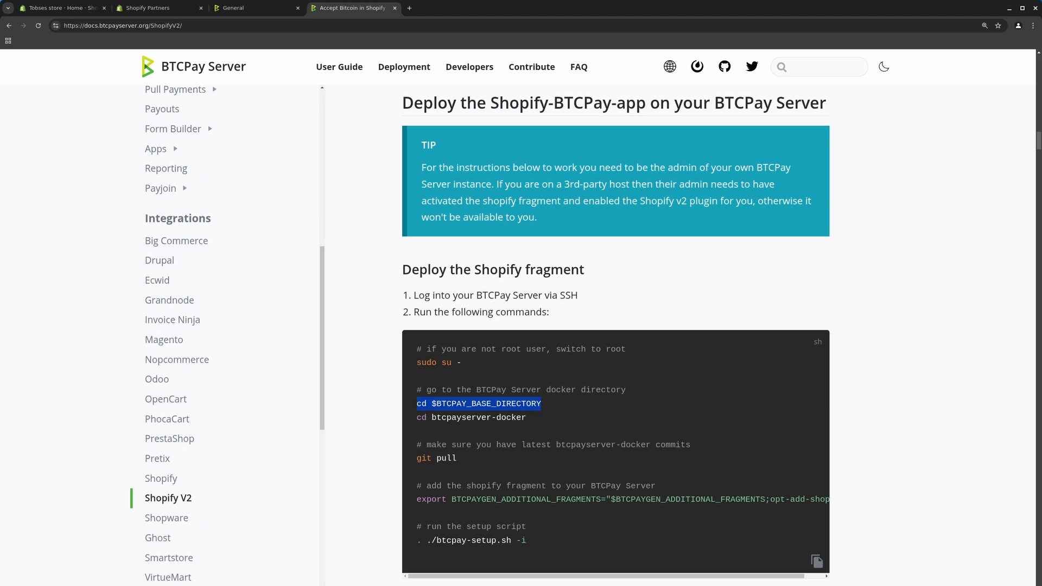
pyautogui.hotkey('alt', 'Tab')
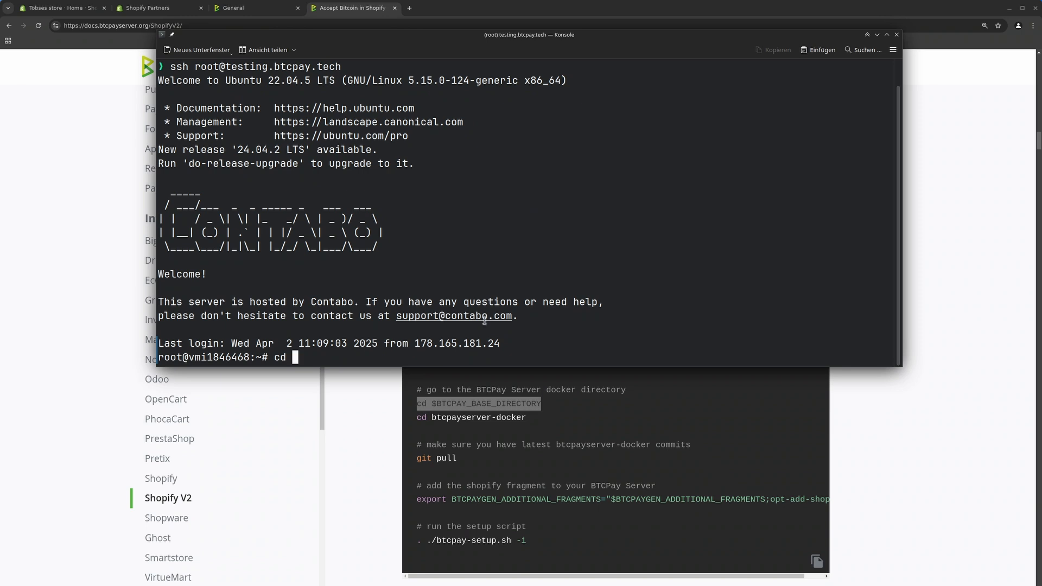
pyautogui.press('BackSpace')
pyautogui.press('BackSpace')
pyautogui.press('BackSpace')
pyautogui.hotkey('ctrl', 'shift', 'v')
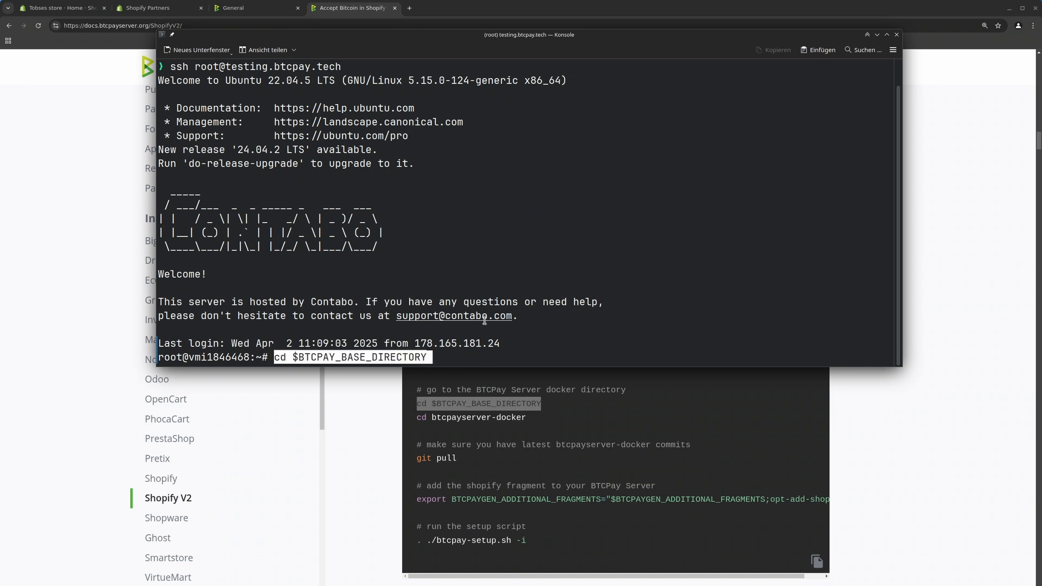
pyautogui.press('Return')
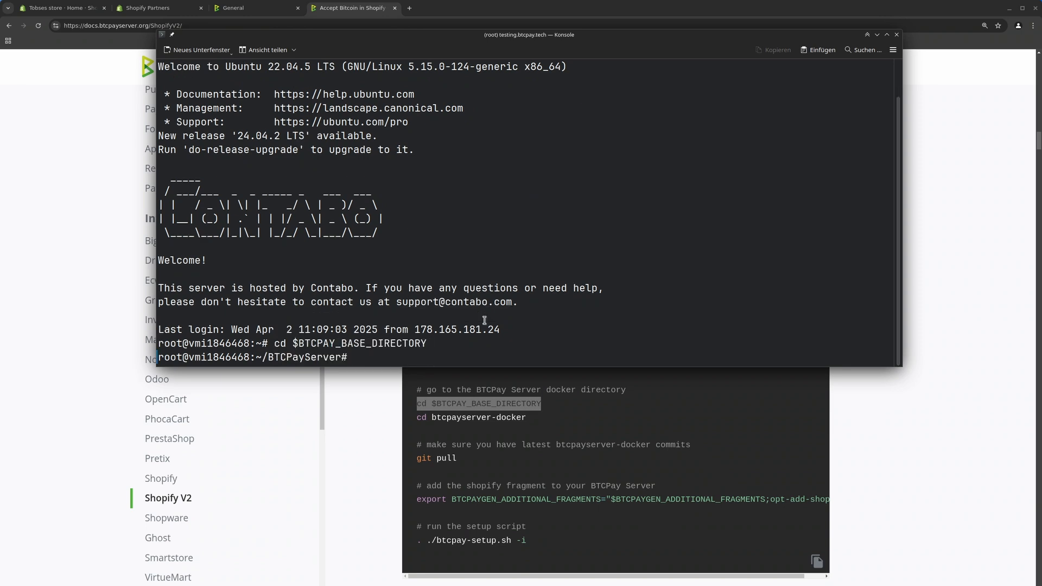
# Enter btcpayserver-docker and run git pull, which reports it is already up to date
pyautogui.write('cd btcpayserver-docker')
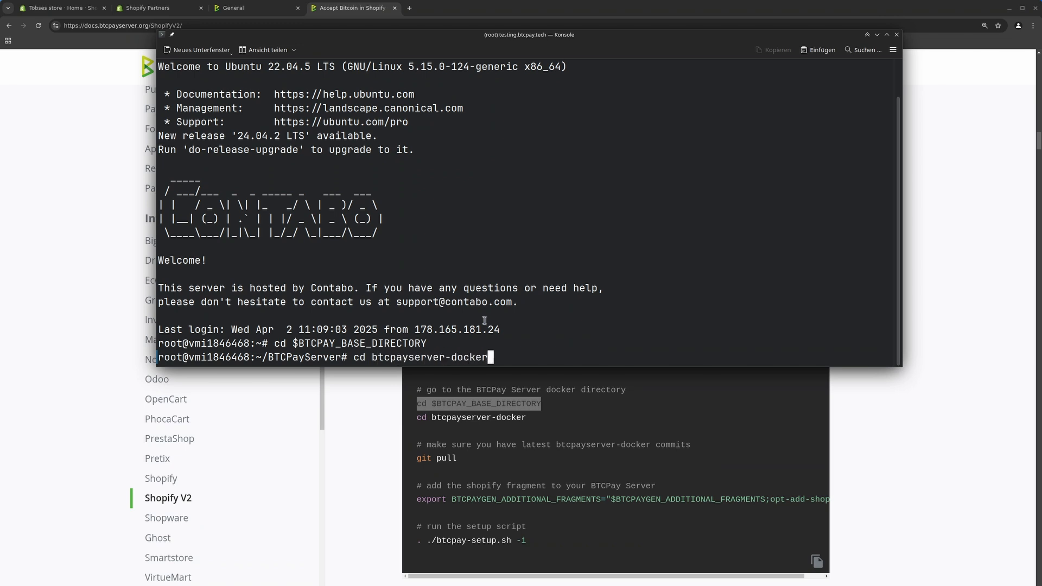
pyautogui.press('Return')
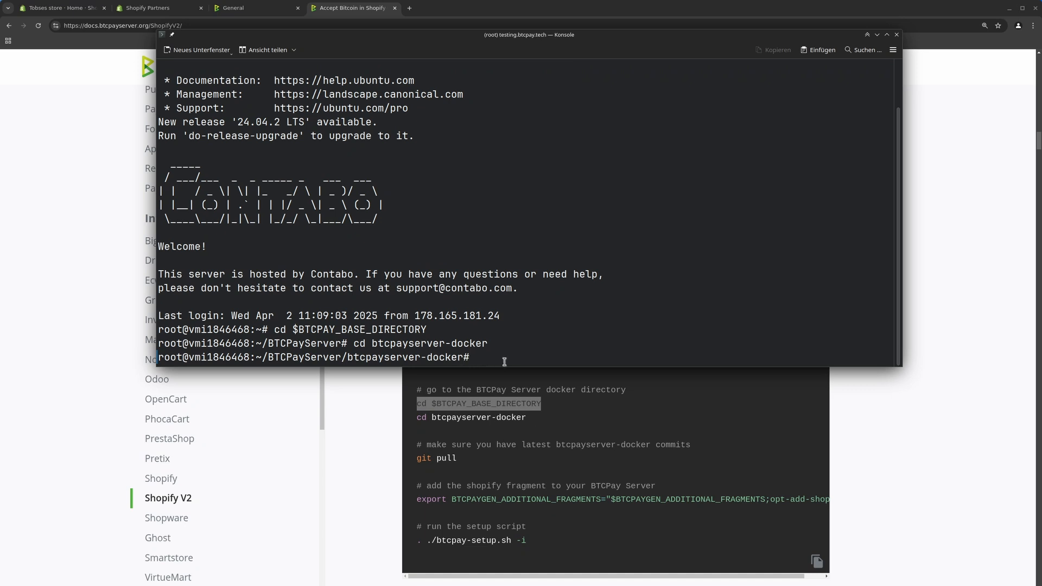
pyautogui.write('git pull')
pyautogui.press('Return')
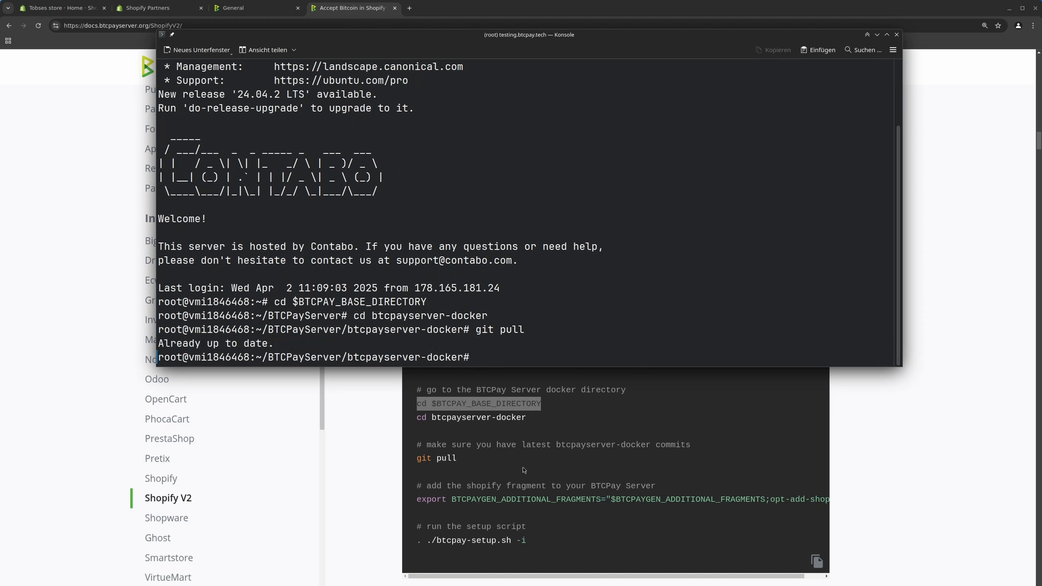
# Select the export line adding opt-add-shopify in the guide
pyautogui.tripleClick(429, 500)
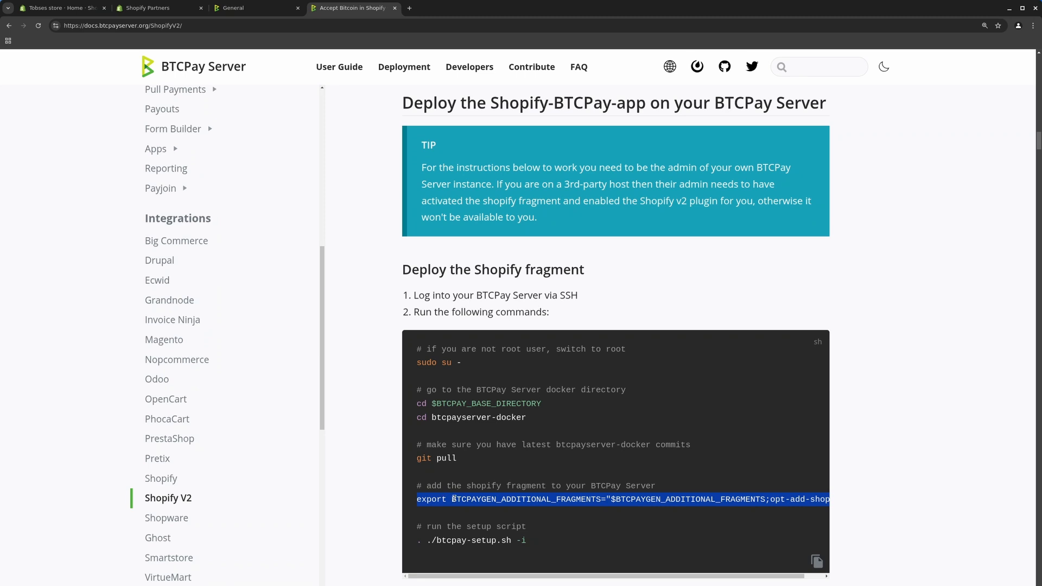
pyautogui.click(744, 495)
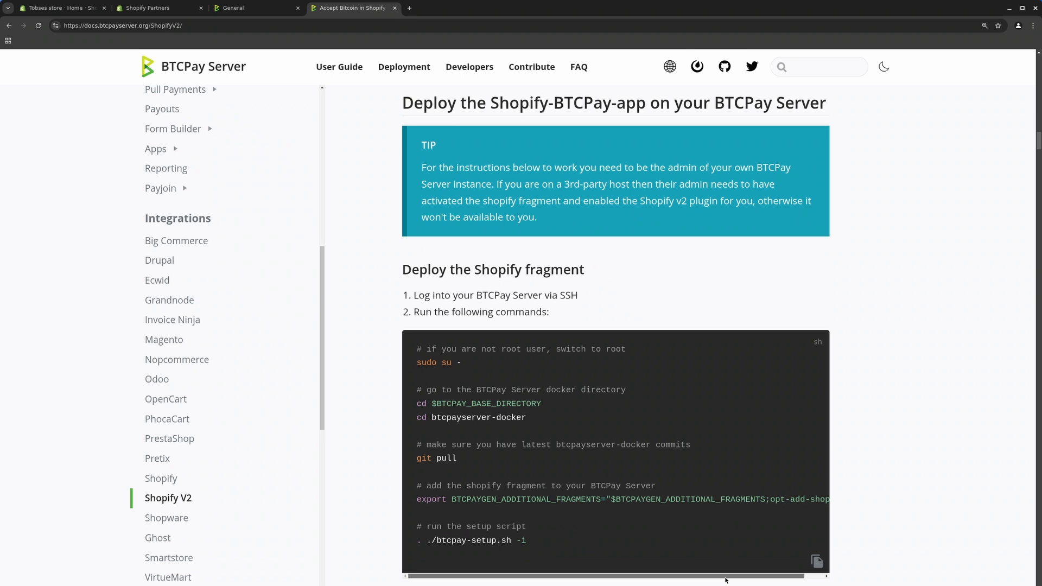
pyautogui.moveTo(725, 577); pyautogui.dragTo(749, 576)
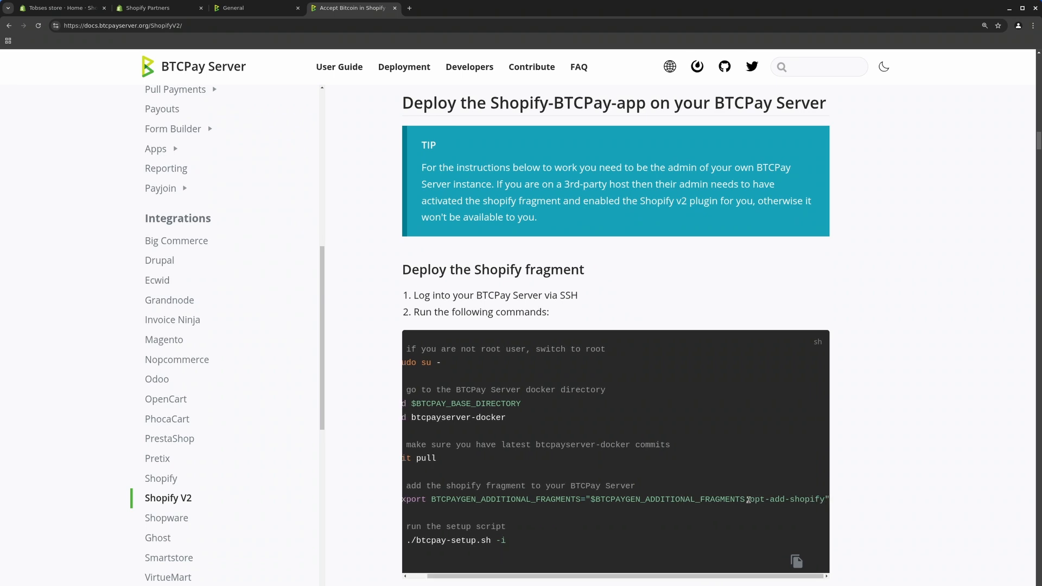
pyautogui.moveTo(750, 500); pyautogui.dragTo(851, 501)
pyautogui.click(475, 504)
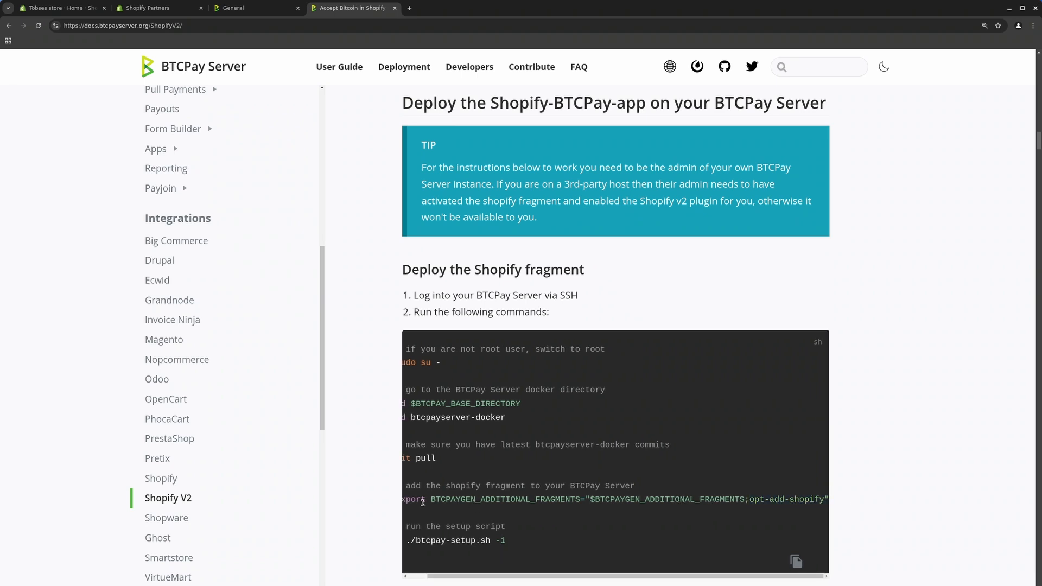
pyautogui.tripleClick(419, 500)
pyautogui.hotkey('ctrl', 'c')
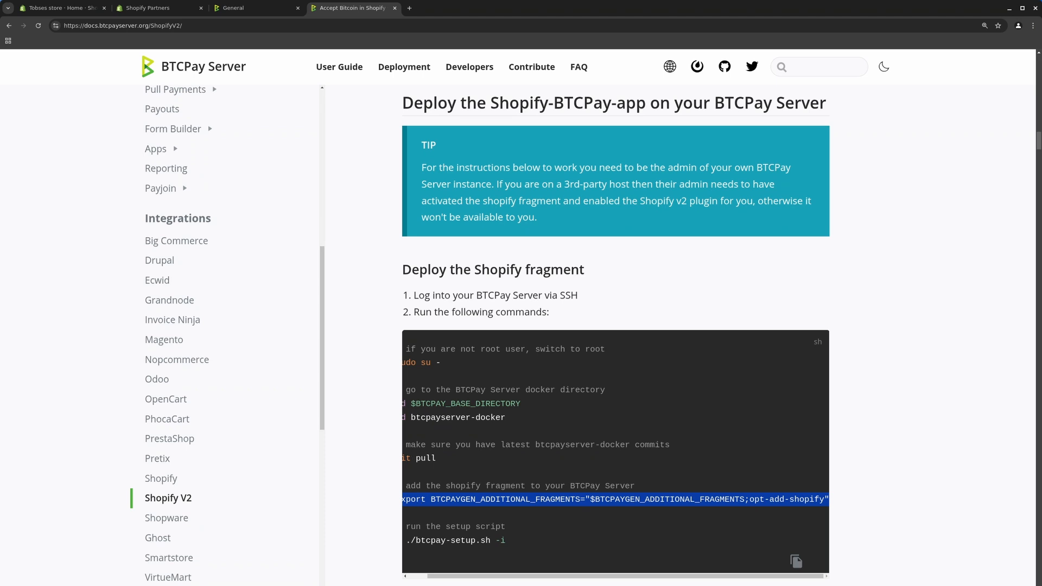
# Run the export appending opt-add-shopify to BTCPAYGEN_ADDITIONAL_FRAGMENTS
pyautogui.hotkey('alt', 'Tab')
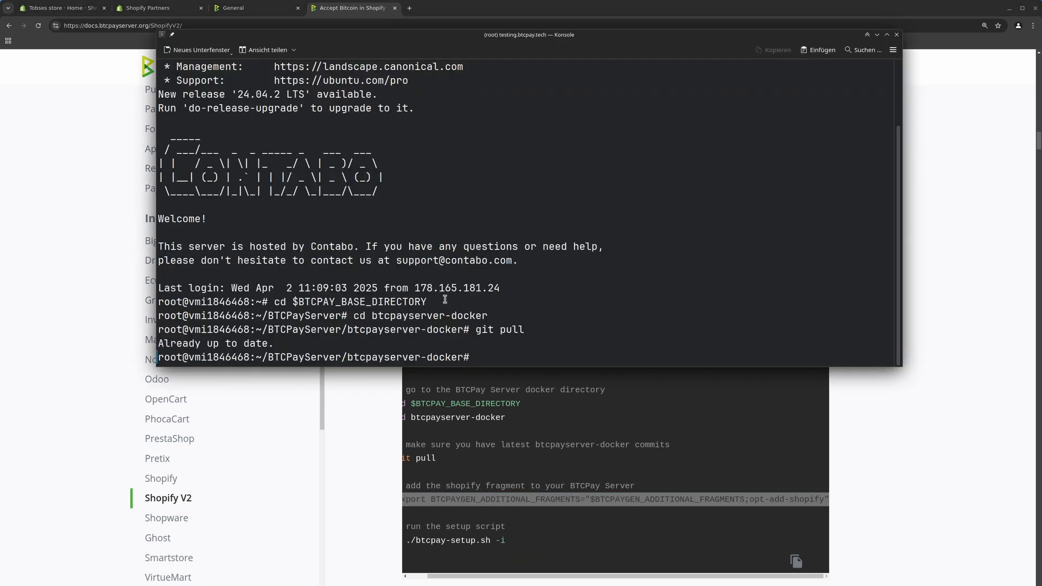
pyautogui.hotkey('ctrl', 'shift', 'v')
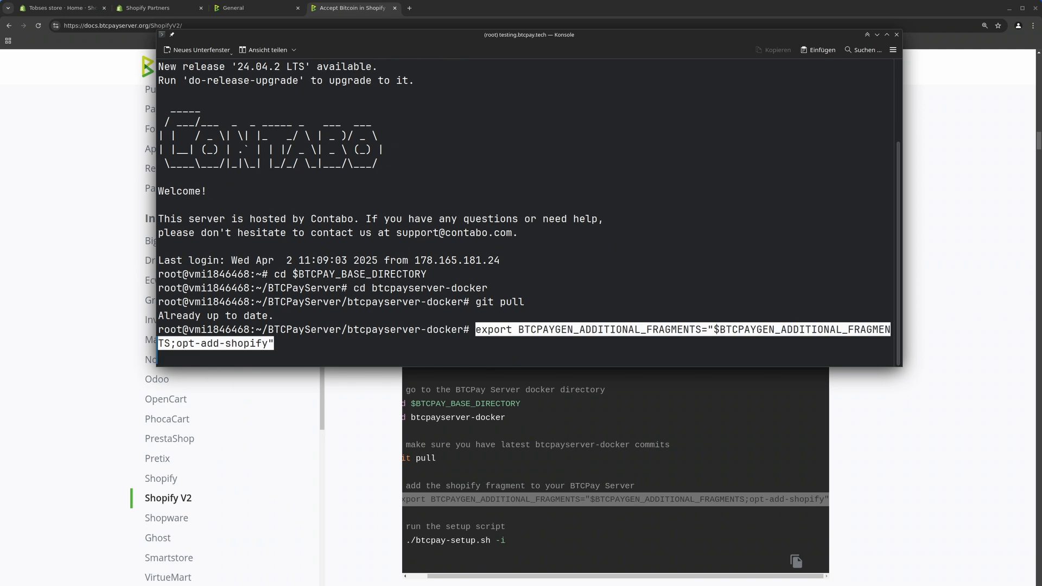
pyautogui.press('Return')
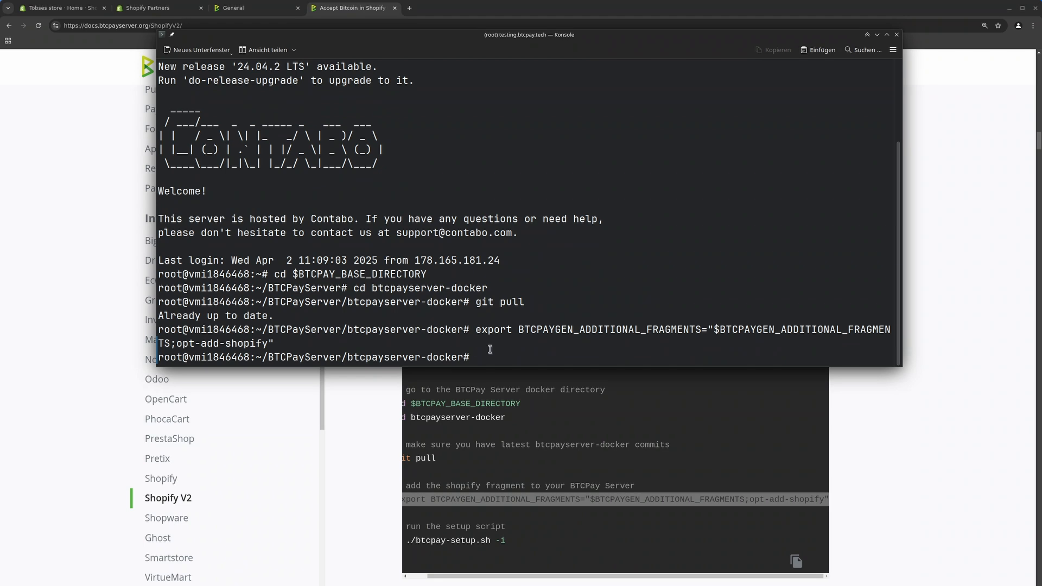
# Run '. ./btcpay-setup.sh -i' to restart BTCPay Server with the shopify-app container
pyautogui.write('. ./btcpay-setup.sh -i')
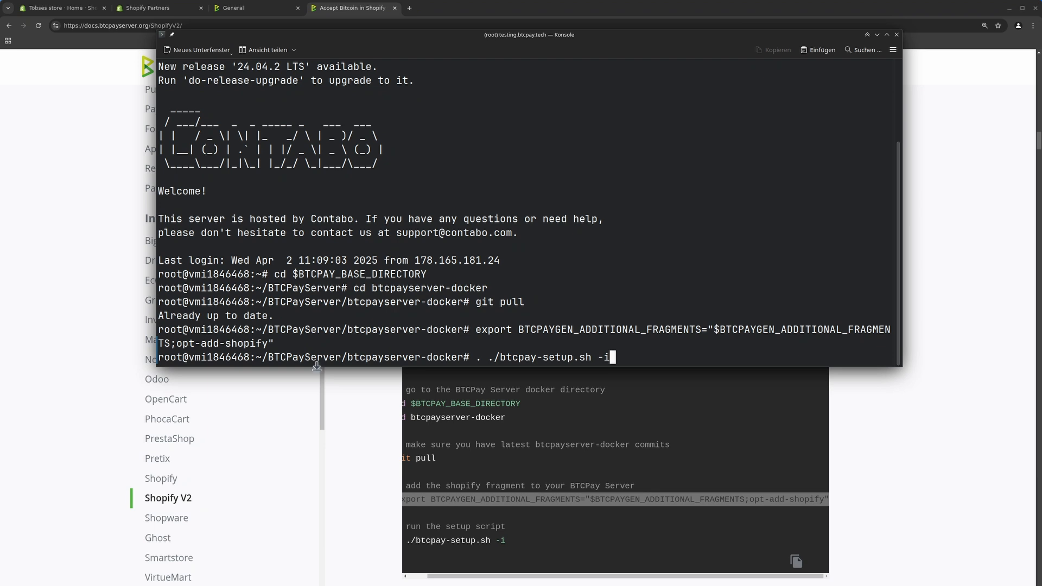
pyautogui.click(449, 579)
pyautogui.moveTo(448, 578); pyautogui.dragTo(424, 579)
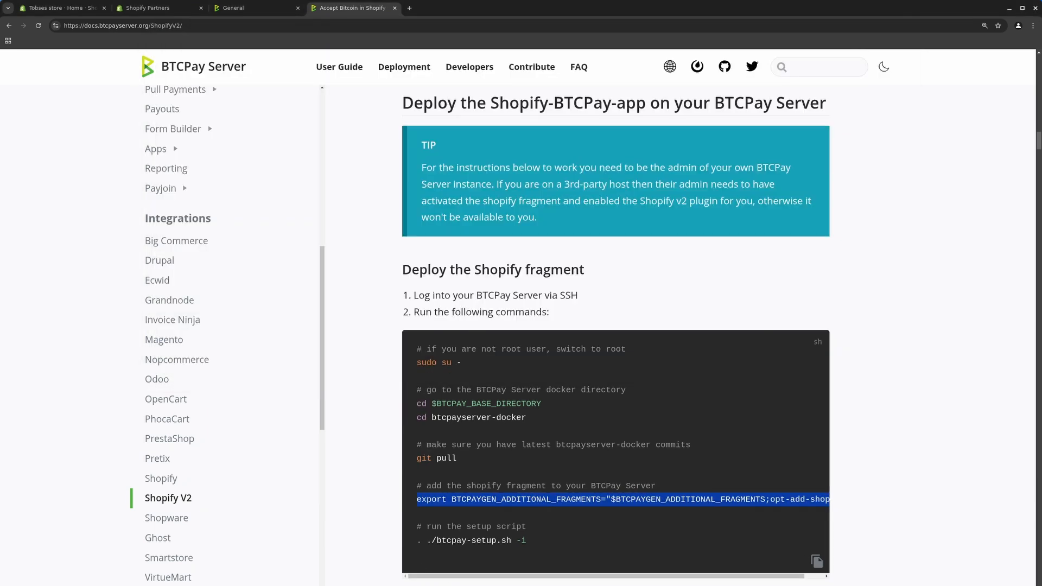
pyautogui.hotkey('alt', 'Tab')
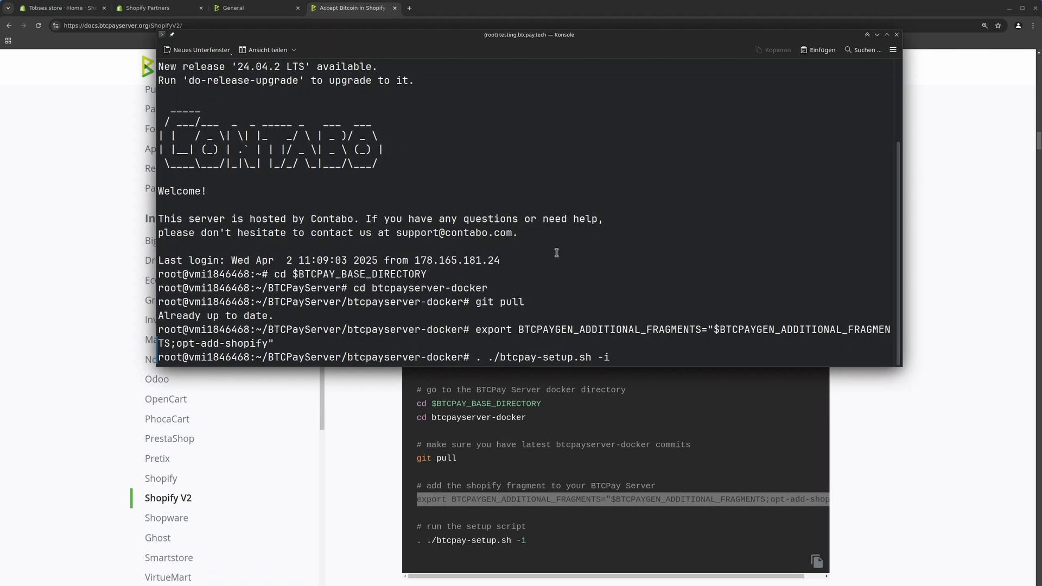
pyautogui.press('Return')
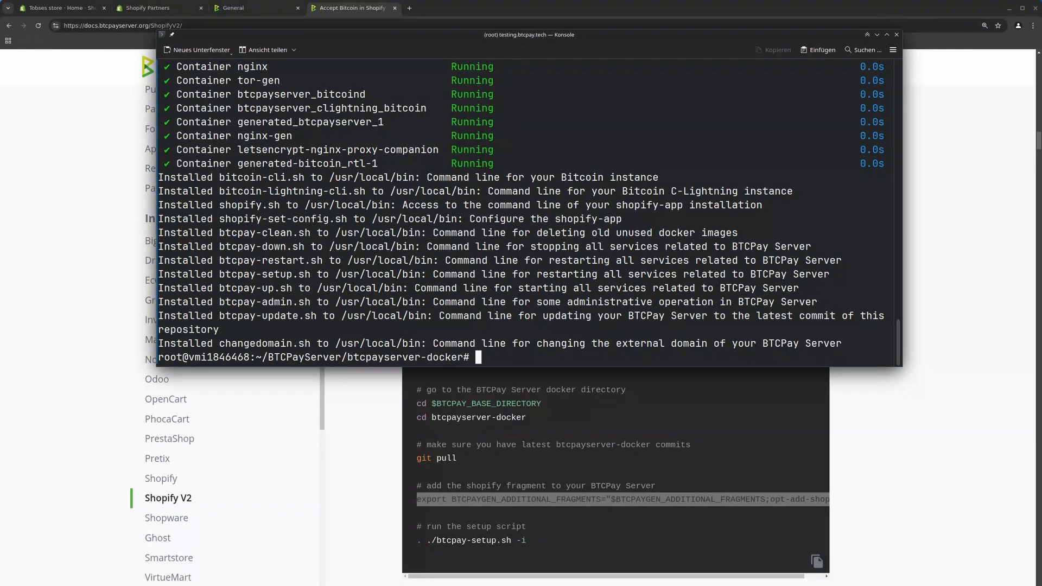
# Confirm with 'docker ps | grep shopify' that the shopify-app:1.0 container is up
pyautogui.scroll(-3, 587, 550)
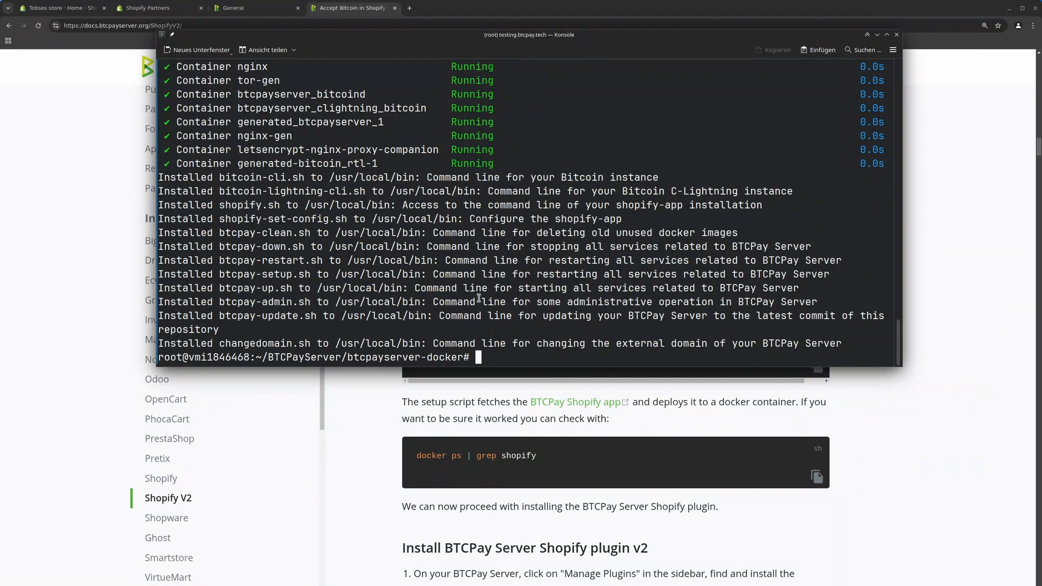
pyautogui.write('docker ps')
pyautogui.press('BackSpace')
pyautogui.write('| grep shopfy')
pyautogui.press('Return')
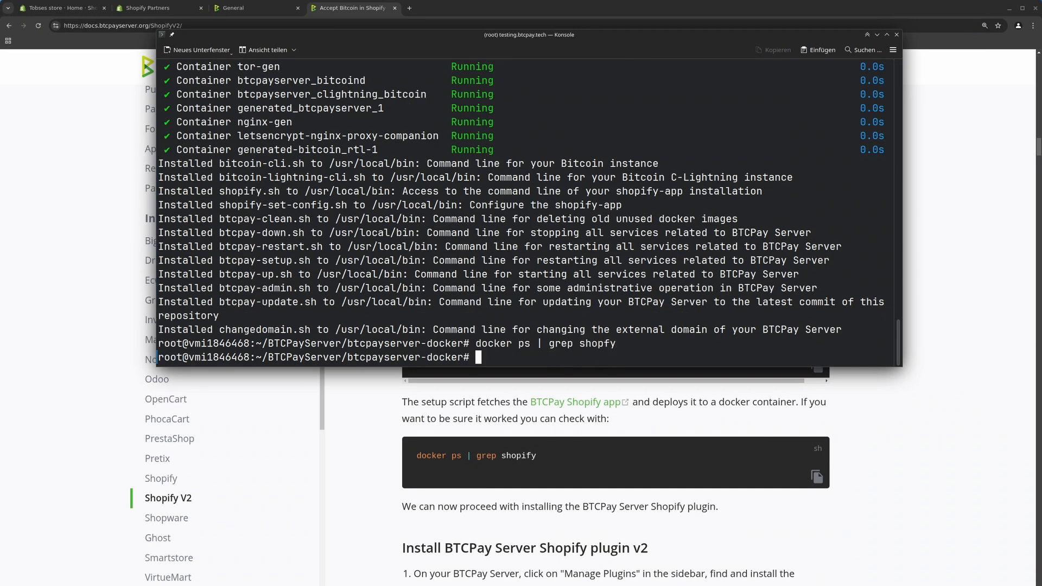
pyautogui.press('Up')
pyautogui.press('Left')
pyautogui.write('if')
pyautogui.press('Return')
pyautogui.press('Up')
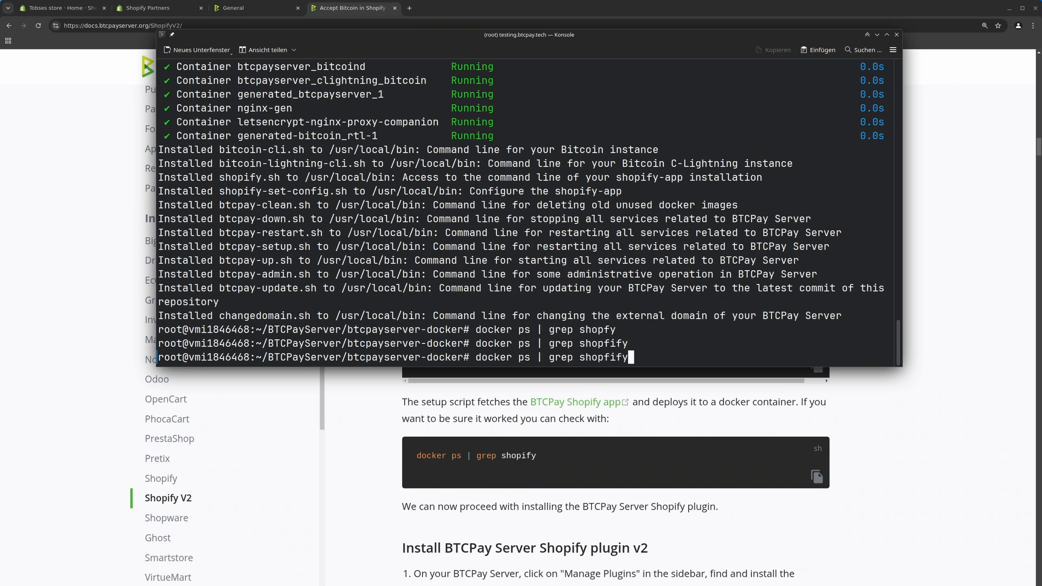
pyautogui.press('BackSpace')
pyautogui.press('BackSpace')
pyautogui.press('BackSpace')
pyautogui.press('BackSpace')
pyautogui.write('ify')
pyautogui.press('Return')
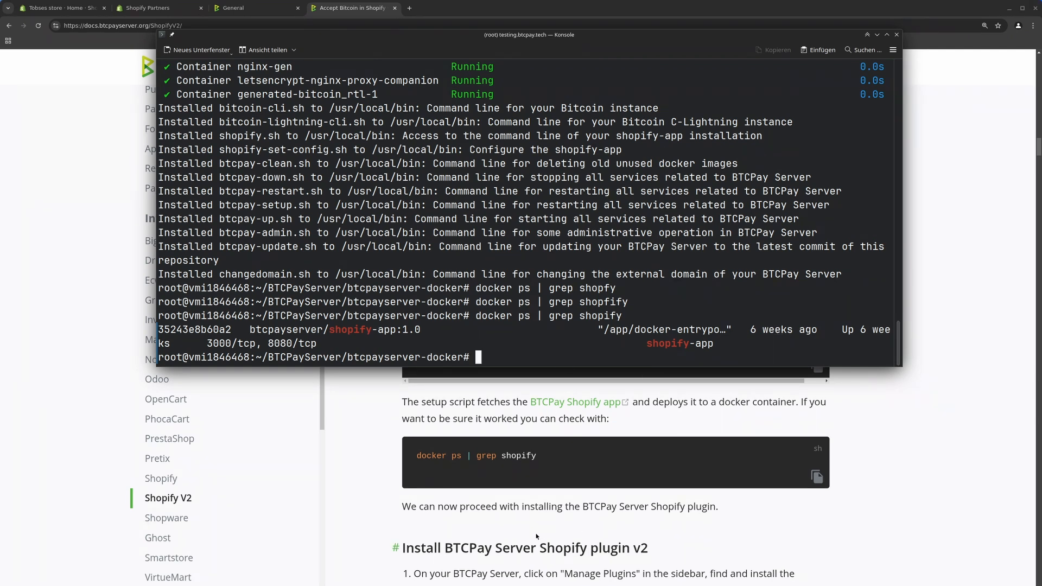
# Scroll the guide to the Install BTCPay Server Shopify plugin v2 section
pyautogui.click(554, 414)
pyautogui.scroll(-1, 536, 531)
pyautogui.scroll(-6, 536, 530)
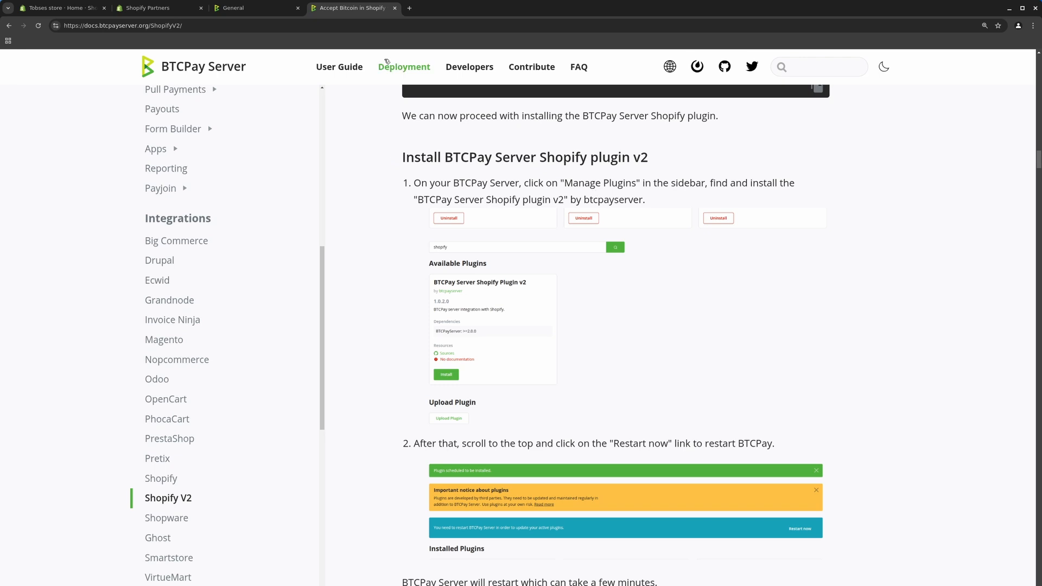
# In Manage Plugins, search for 'shopify' and install BTCPay Server Shopify Plugin v2 1.0.6.0
pyautogui.click(240, 12)
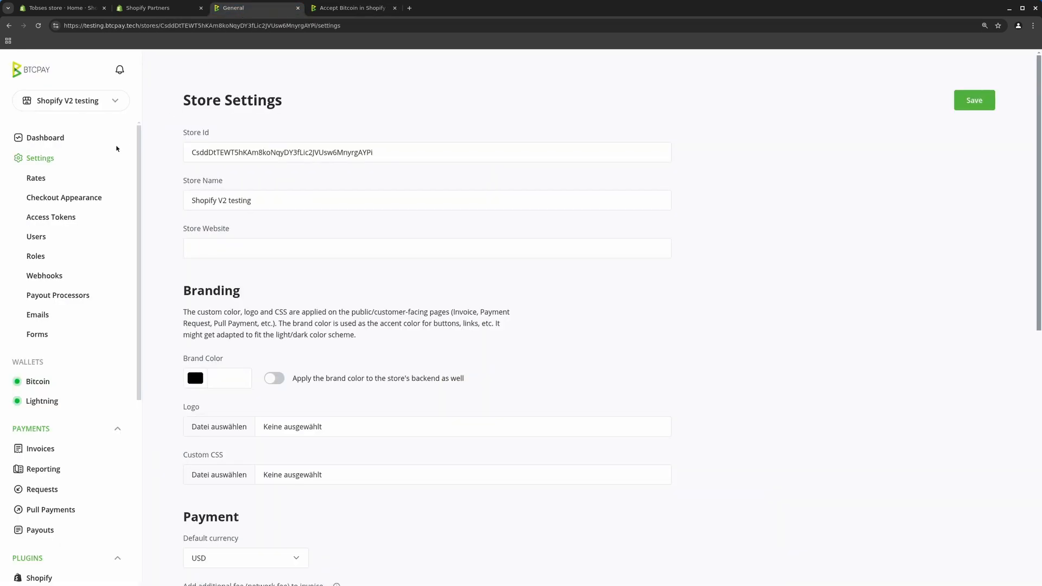
pyautogui.scroll(-8, 111, 150)
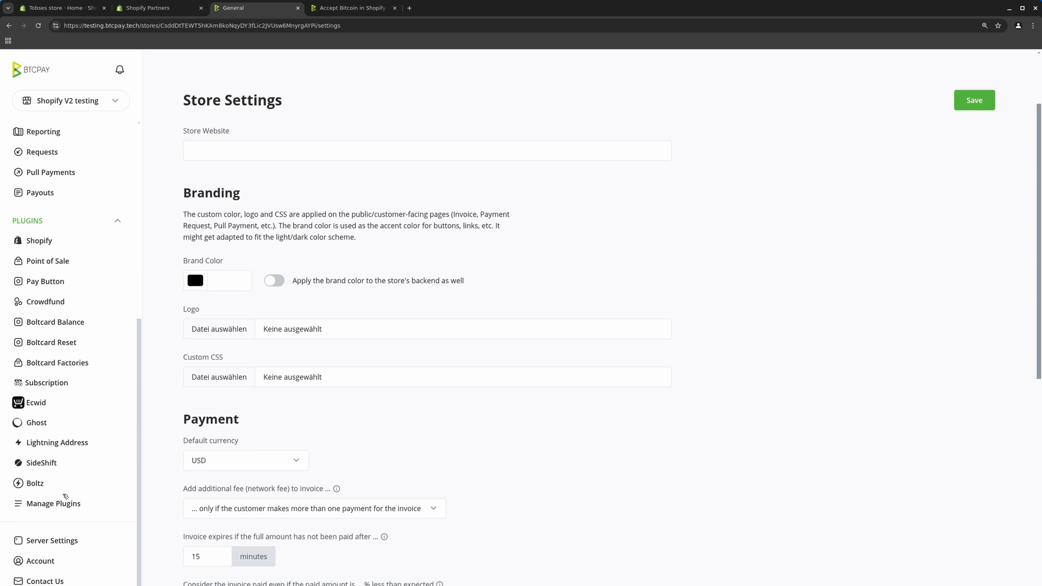
pyautogui.click(63, 504)
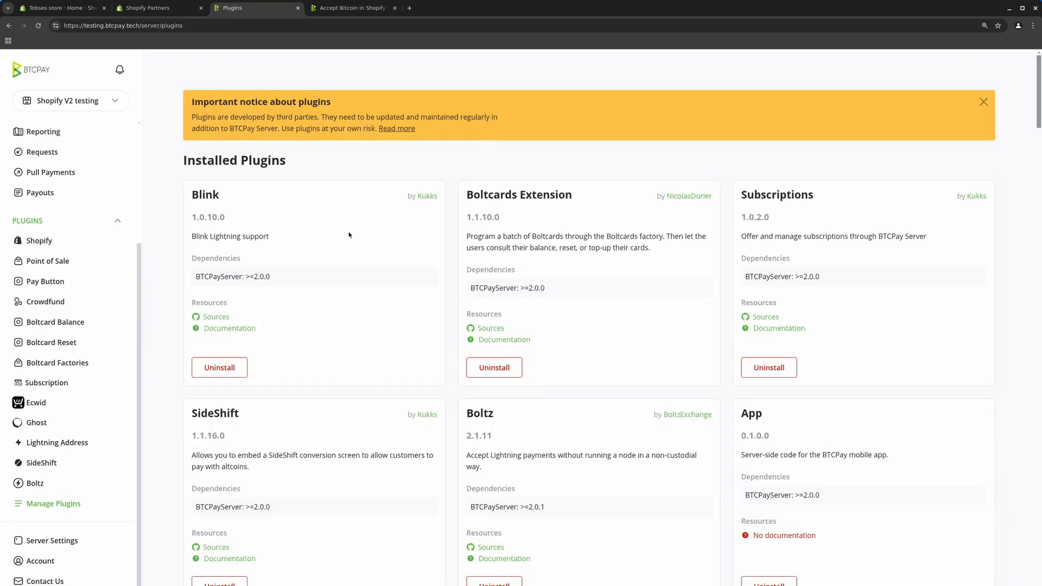
pyautogui.scroll(-10, 349, 234)
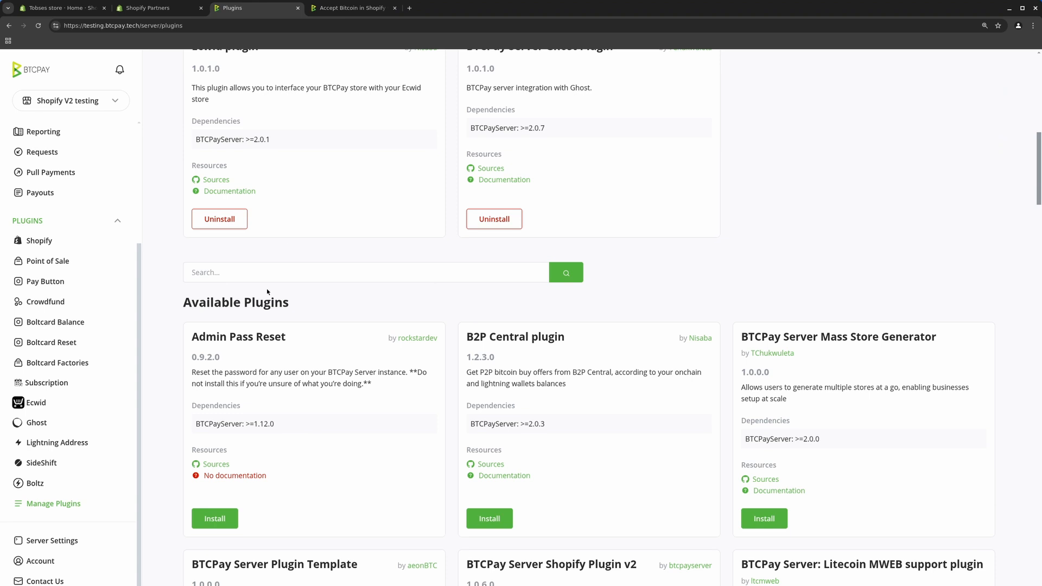
pyautogui.click(276, 272)
pyautogui.write('shopify')
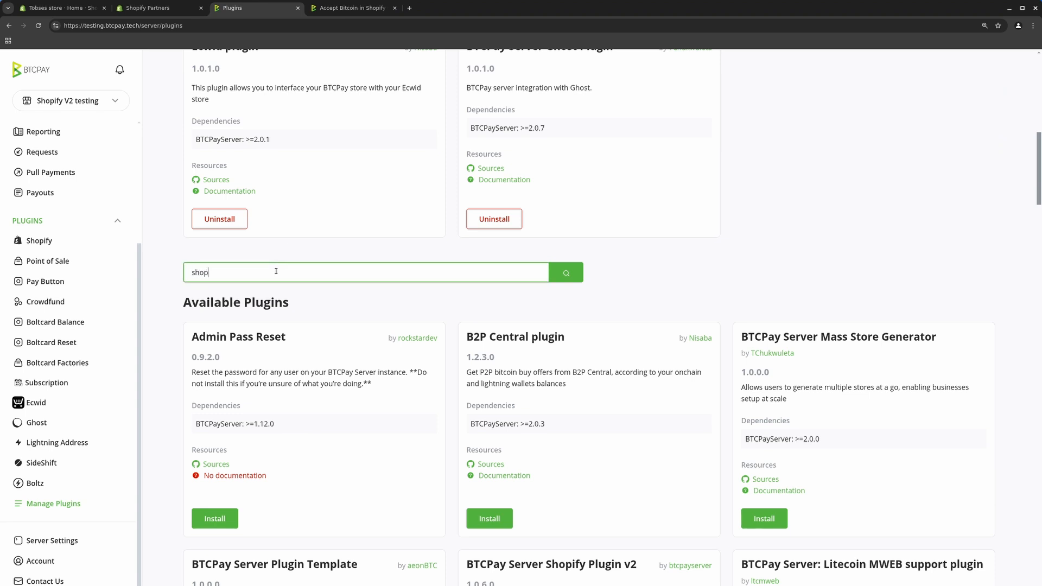
pyautogui.press('Return')
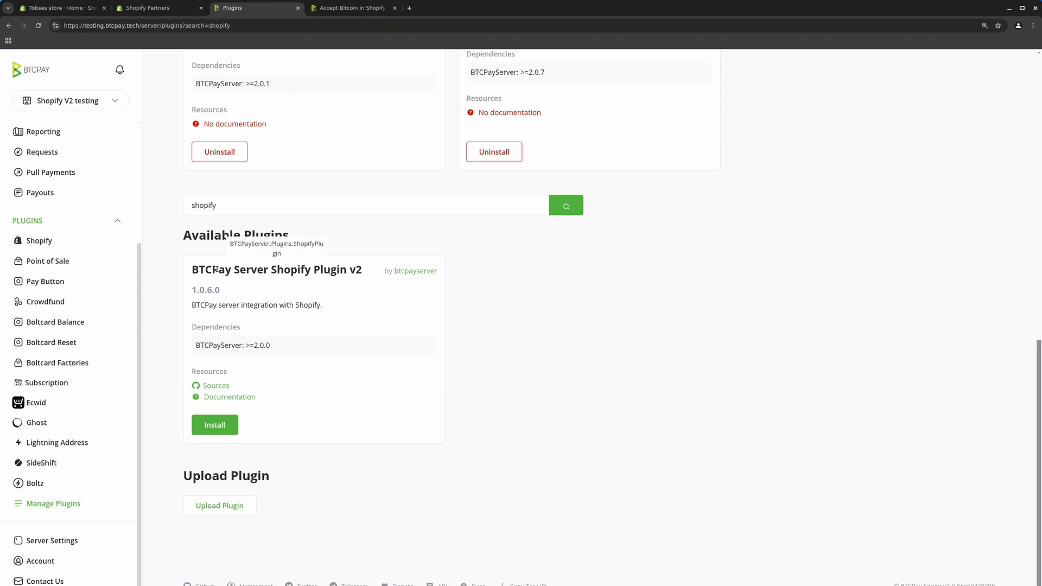
pyautogui.moveTo(271, 274); pyautogui.dragTo(376, 275)
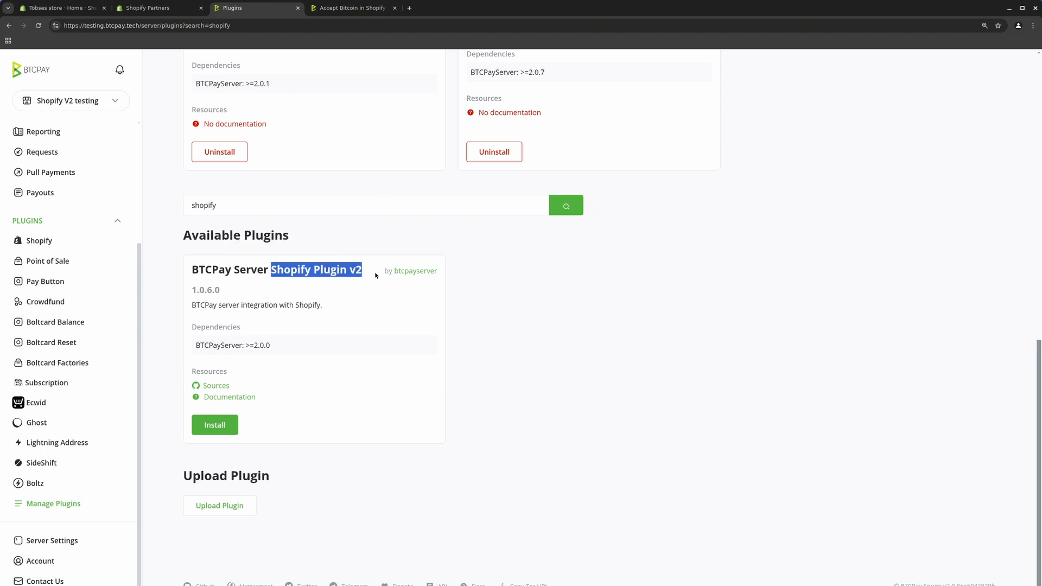
pyautogui.click(217, 428)
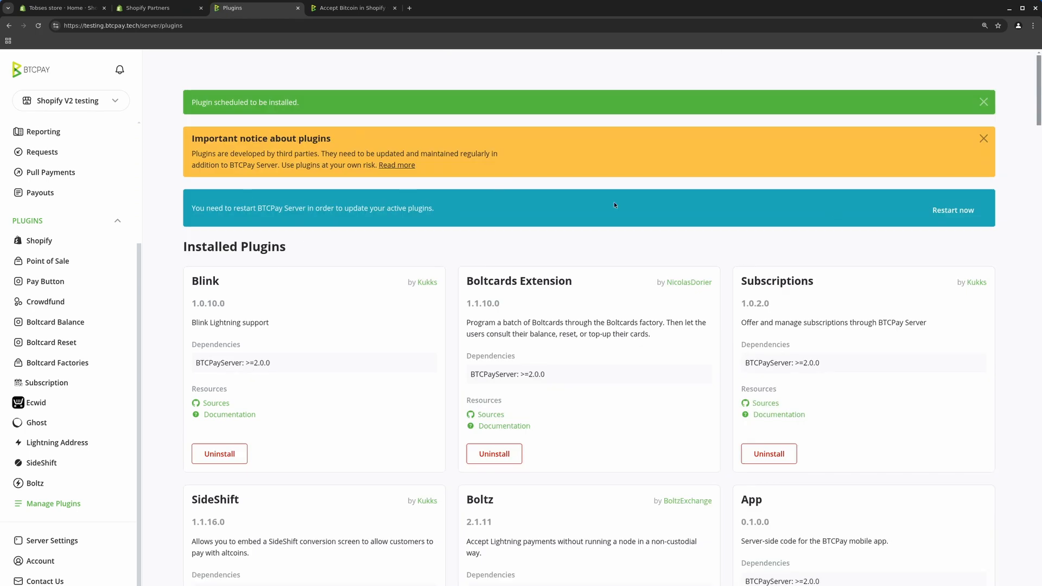
# Restart BTCPay Server and read the Shopify V2 setup docs while it restarts
pyautogui.click(951, 211)
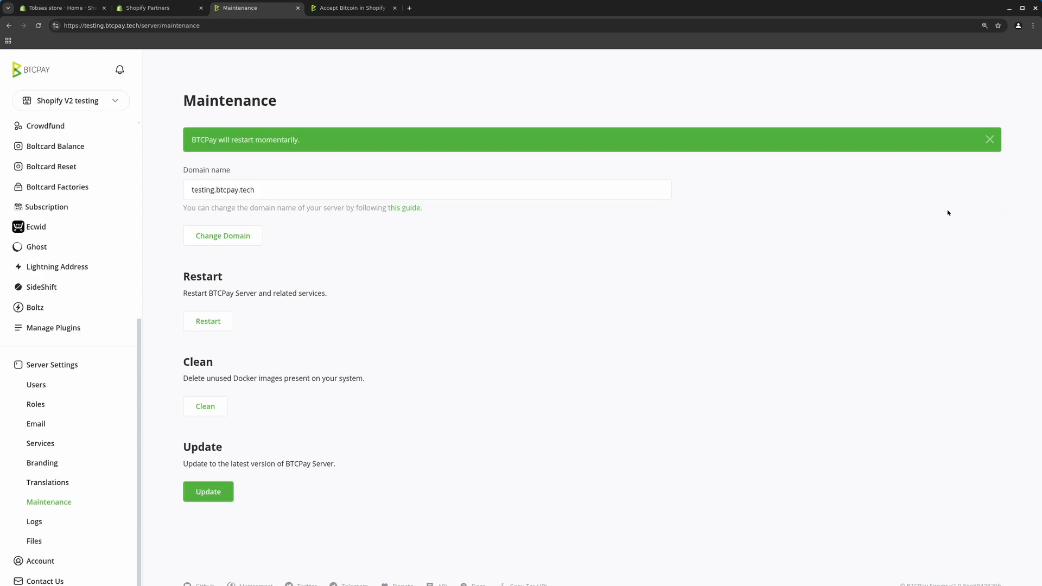
pyautogui.click(316, 198)
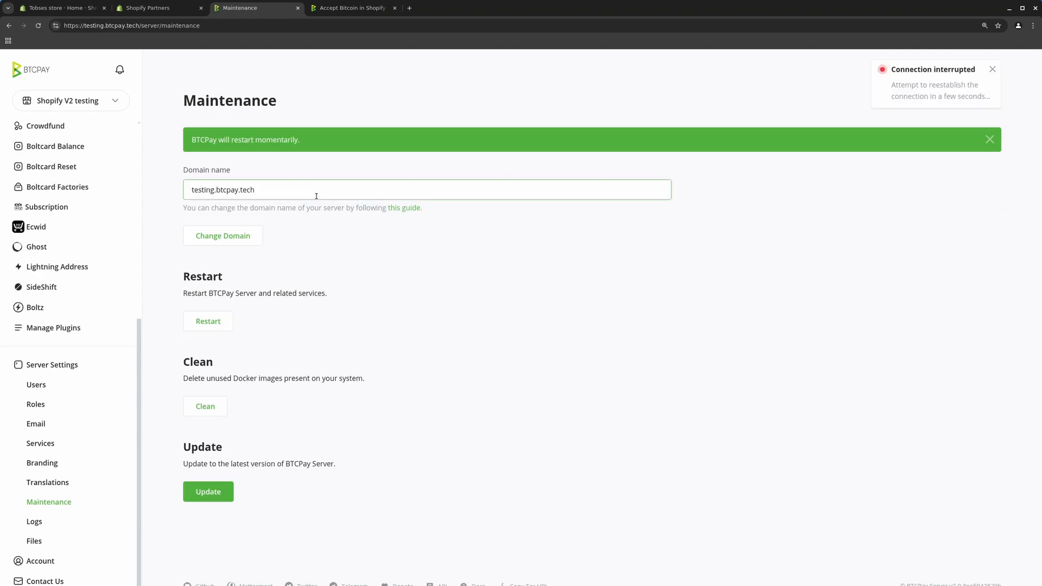
pyautogui.click(207, 155)
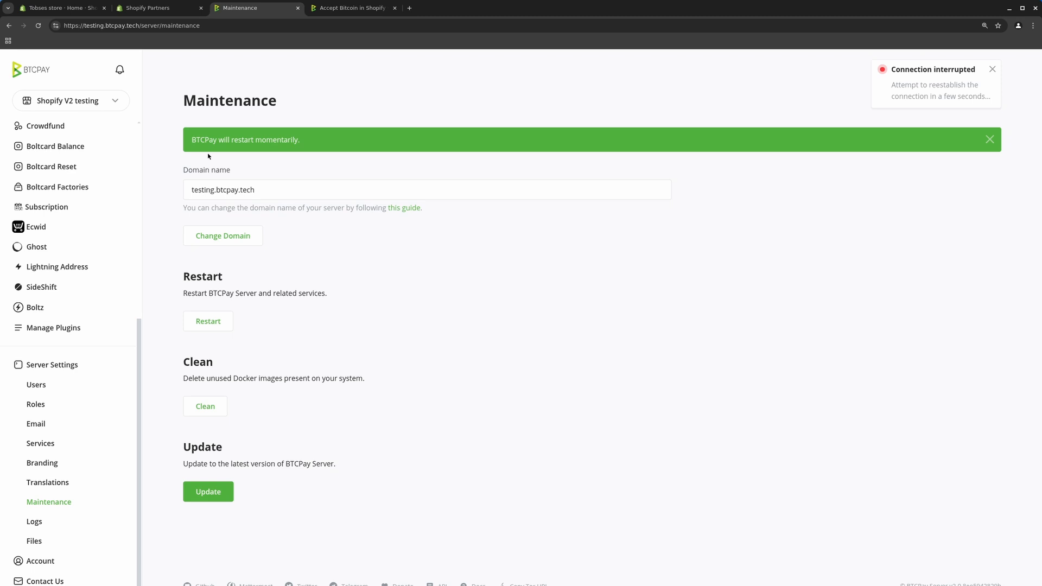
pyautogui.click(353, 8)
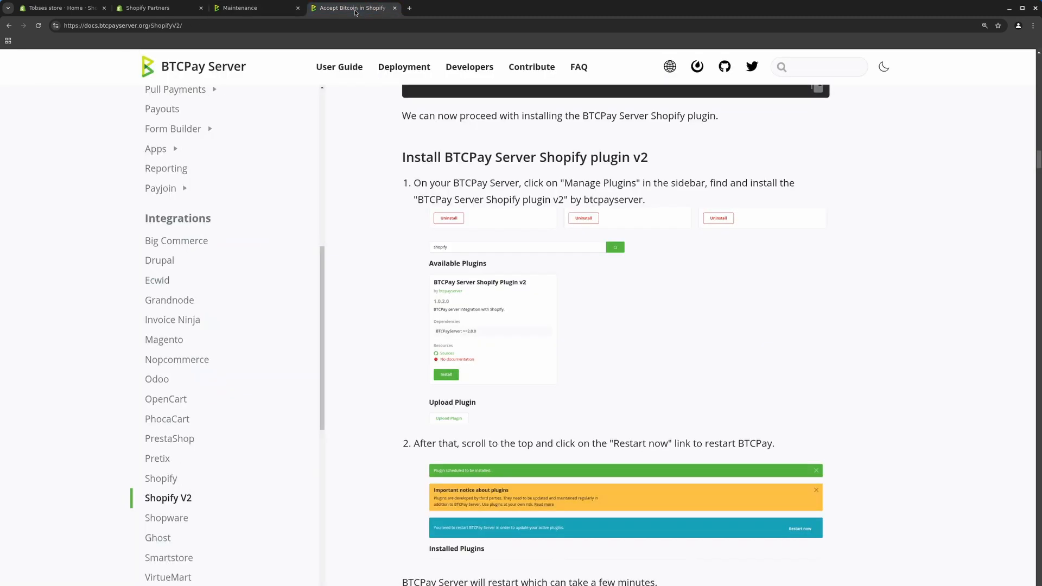
pyautogui.scroll(-5, 501, 253)
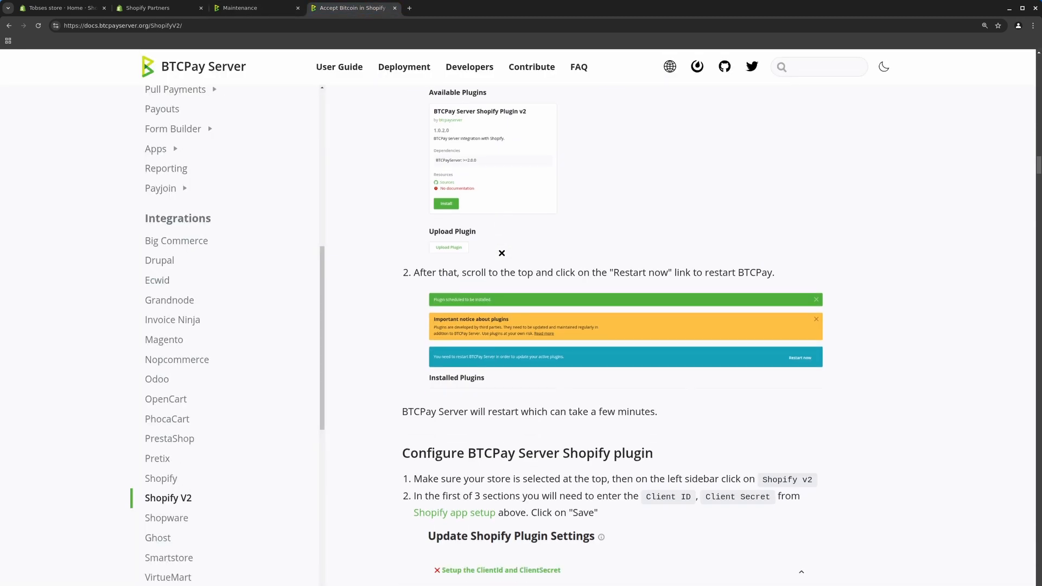
pyautogui.scroll(-4, 501, 253)
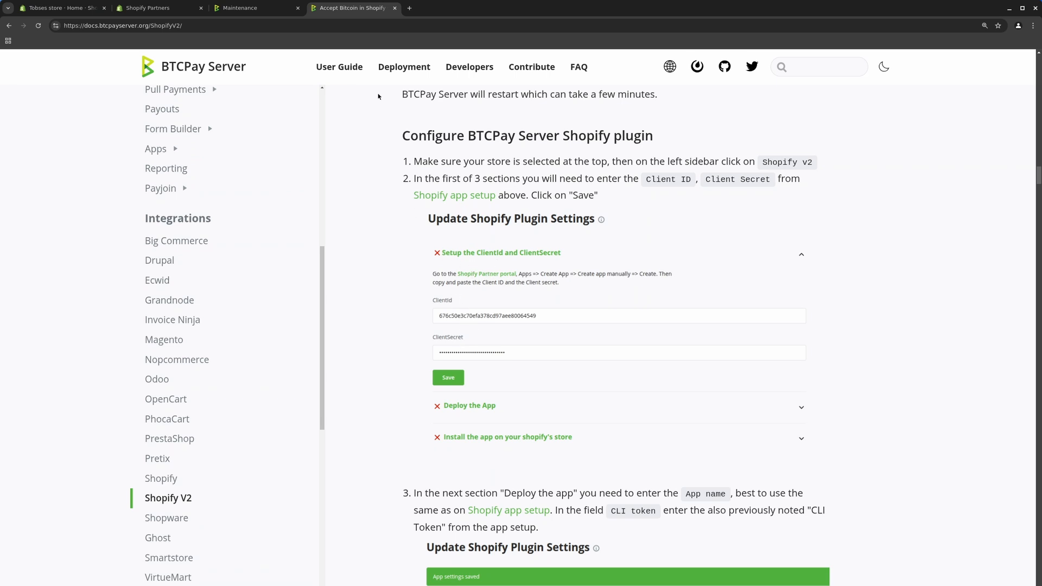
# Reload the BTCPay Maintenance page until the server responds with Shopify v2 active
pyautogui.click(258, 11)
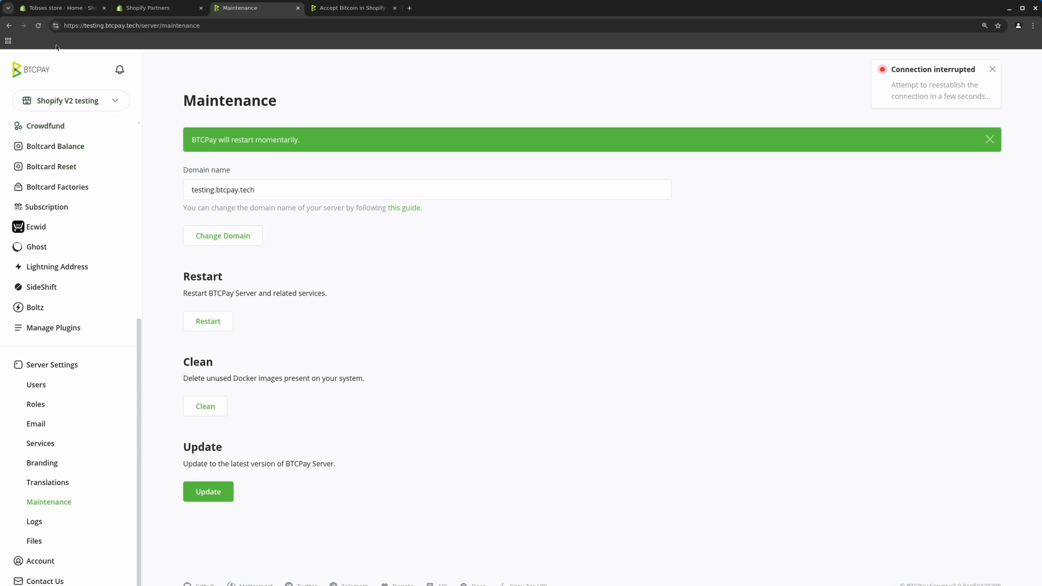
pyautogui.click(38, 27)
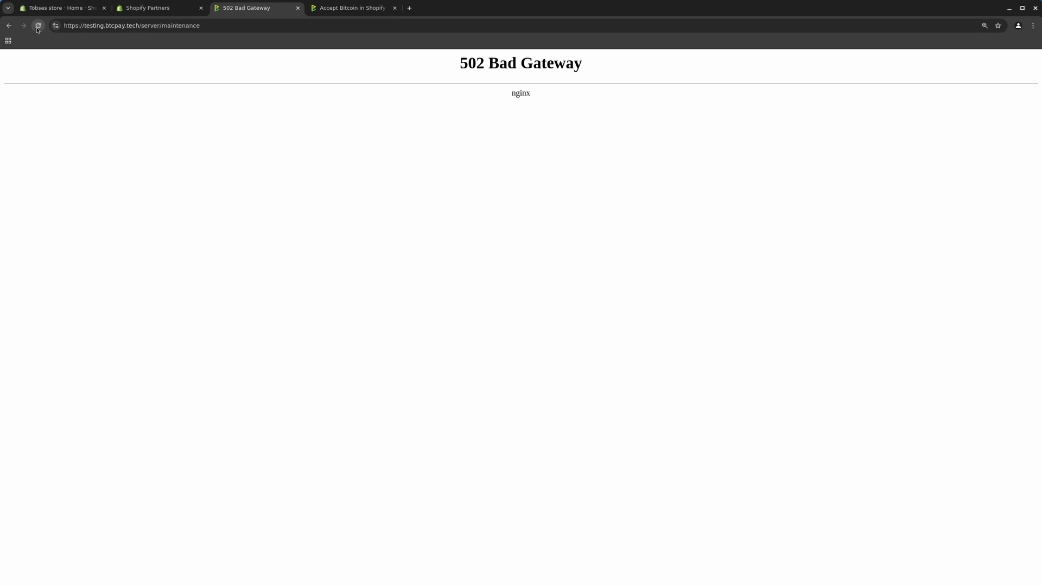
pyautogui.click(37, 27)
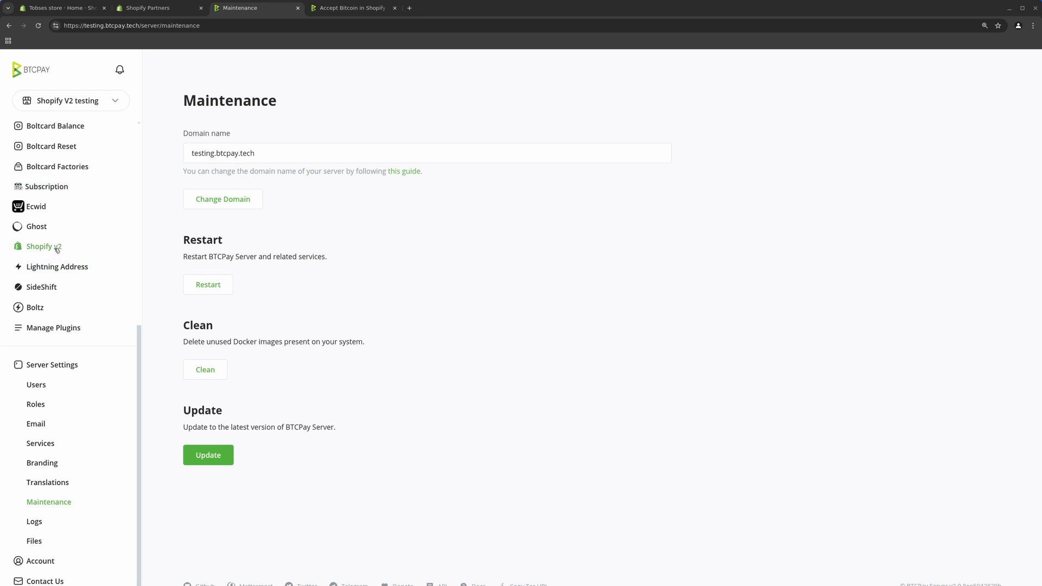
# Open Shopify v2 under the sidebar's Plugins and focus the empty ClientId field
pyautogui.scroll(3, 58, 248)
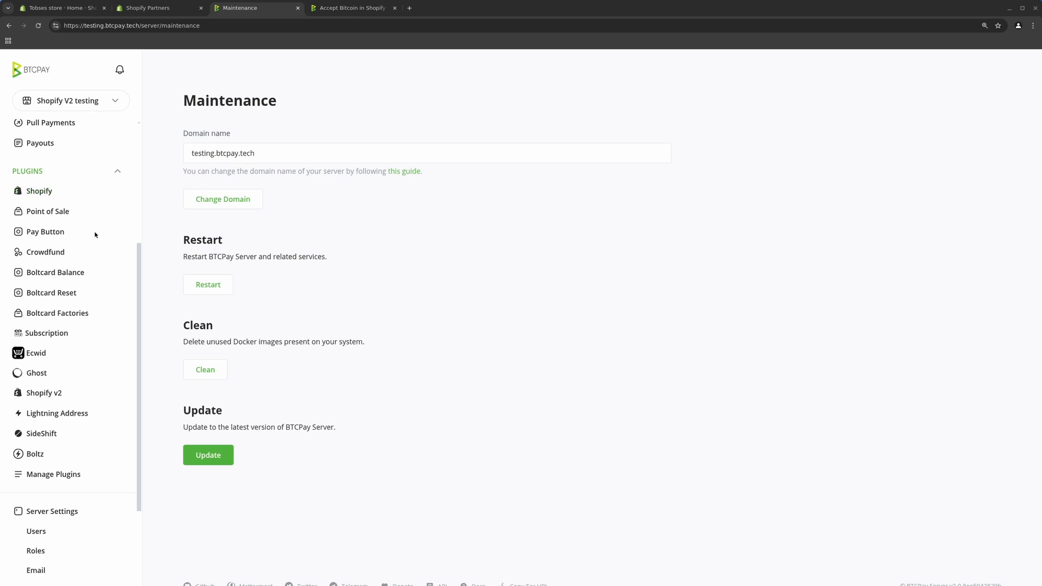
pyautogui.scroll(-1, 82, 260)
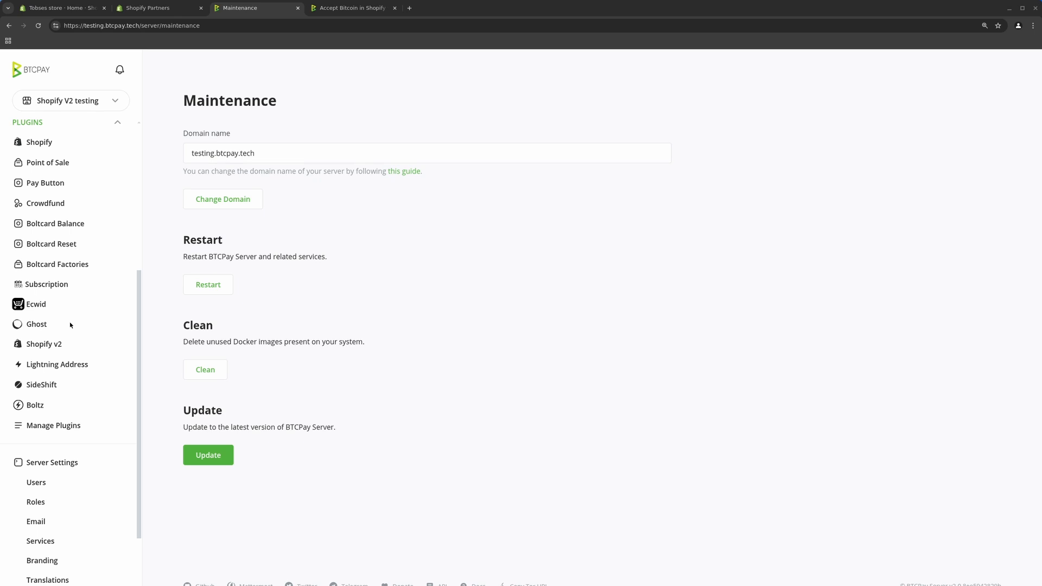
pyautogui.click(53, 347)
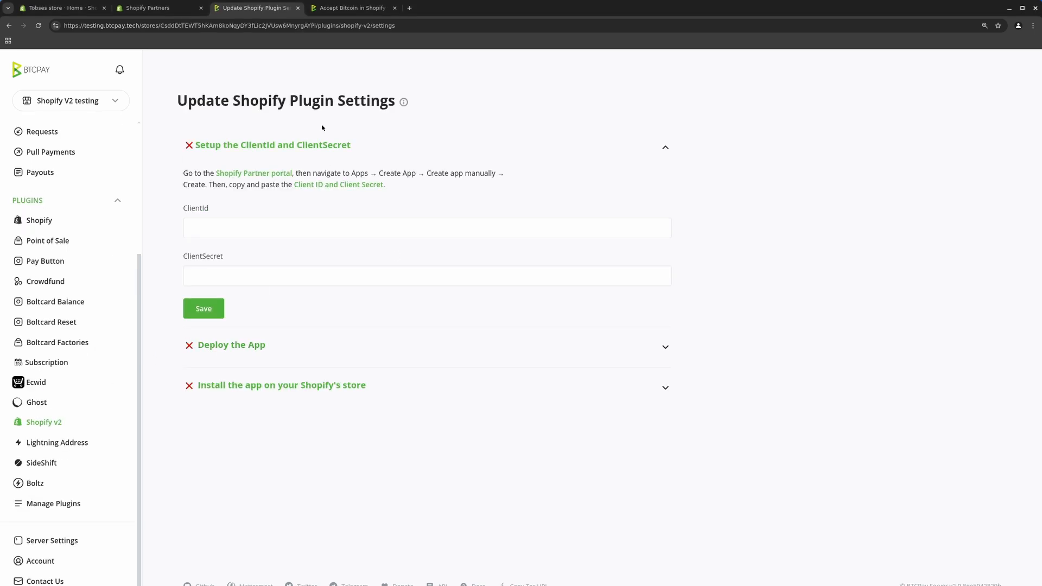
pyautogui.click(216, 227)
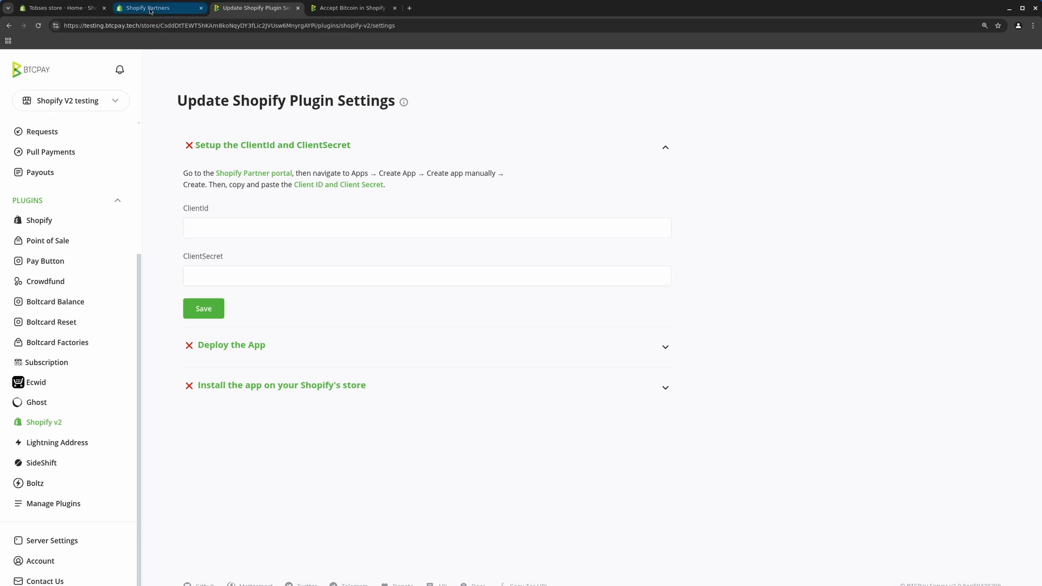
# In Shopify Partners, go to Apps and open the andys tutorial app overview
pyautogui.click(195, 4)
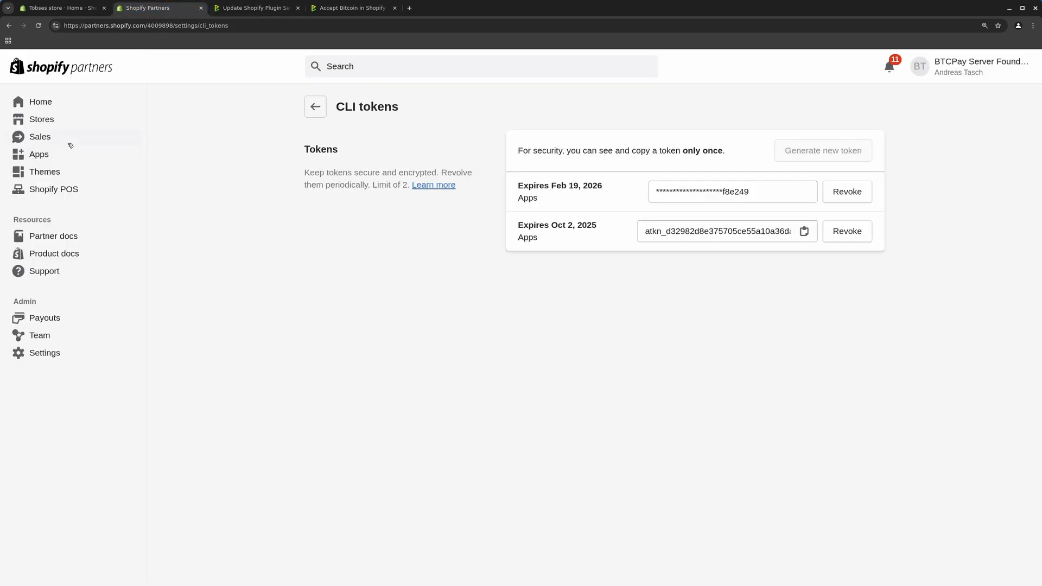
pyautogui.click(50, 155)
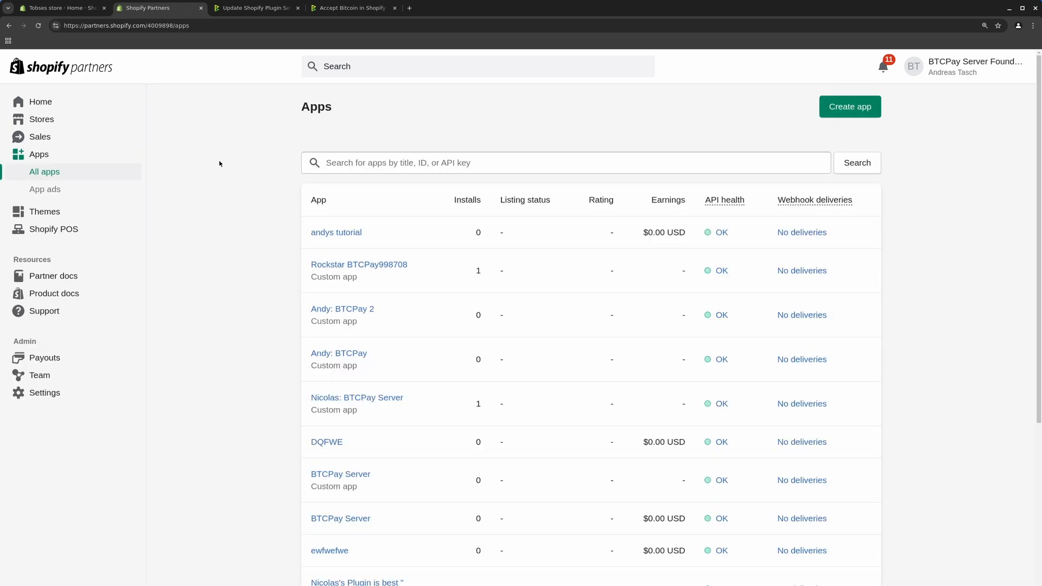
pyautogui.click(328, 233)
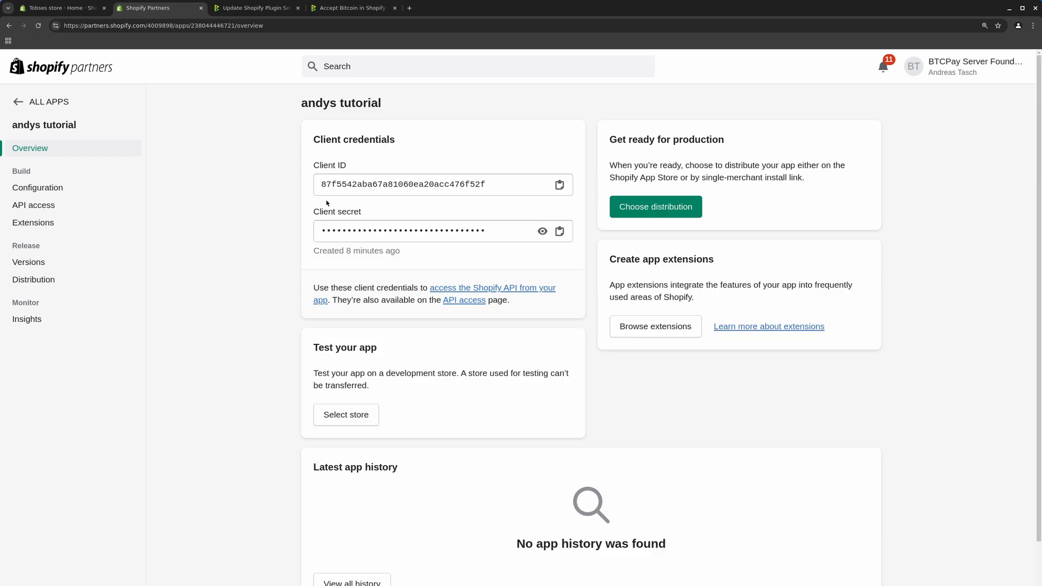
# Copy the andys tutorial app's Client ID and paste it into the ClientId field
pyautogui.click(560, 185)
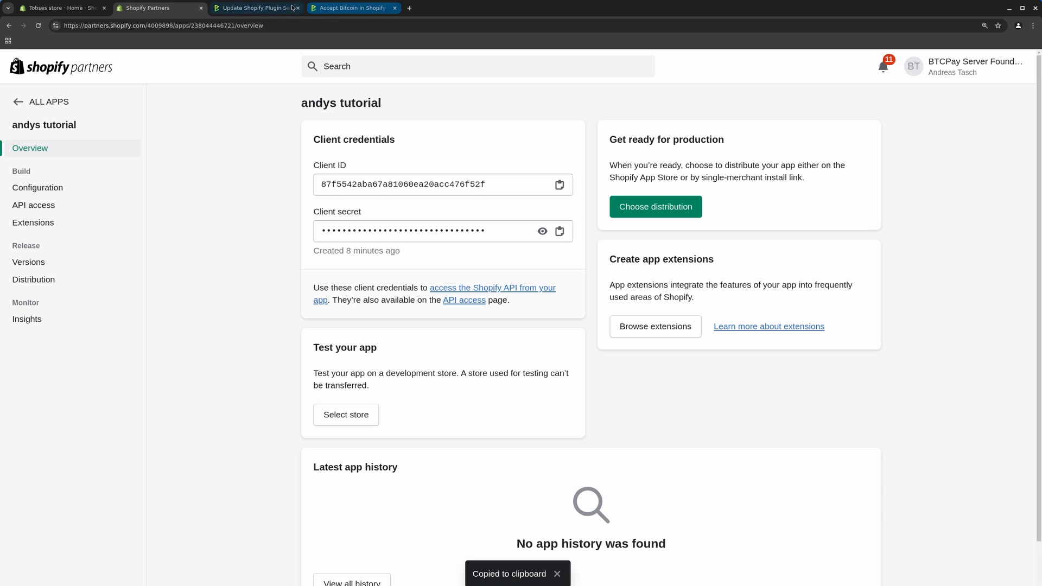
pyautogui.click(255, 7)
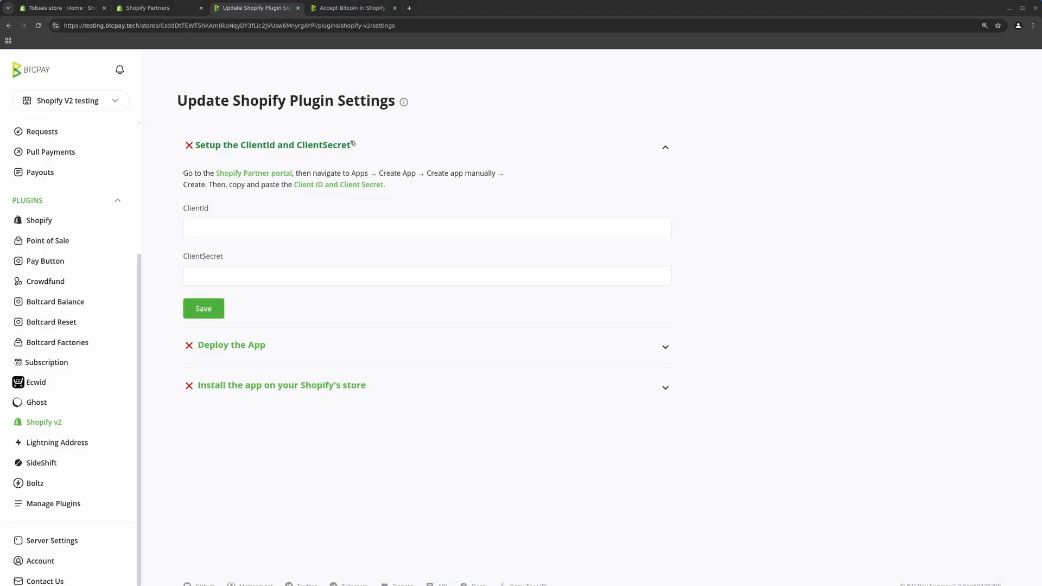
pyautogui.click(236, 225)
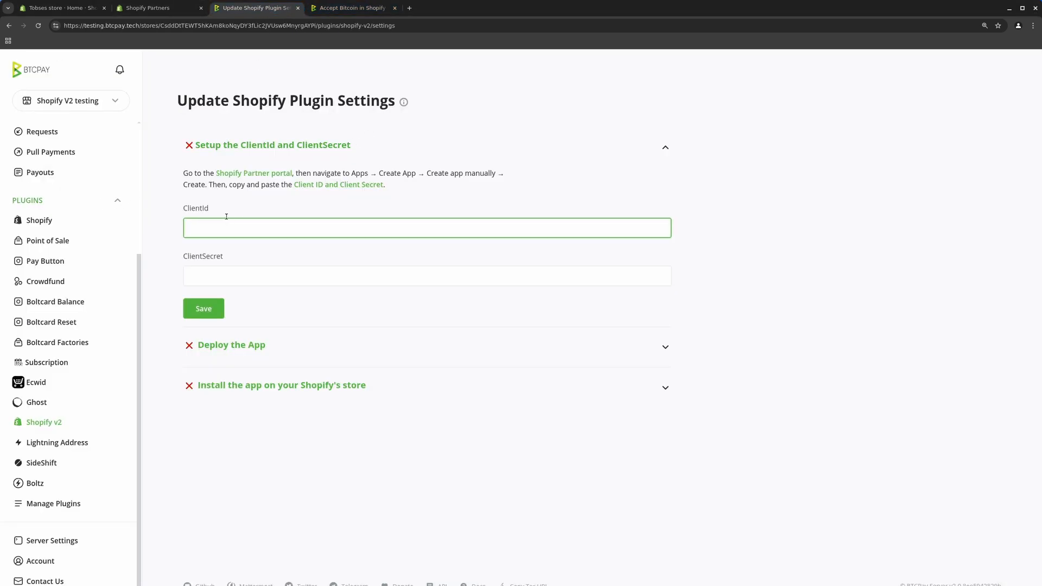
pyautogui.click(203, 274)
pyautogui.click(216, 226)
pyautogui.click(158, 7)
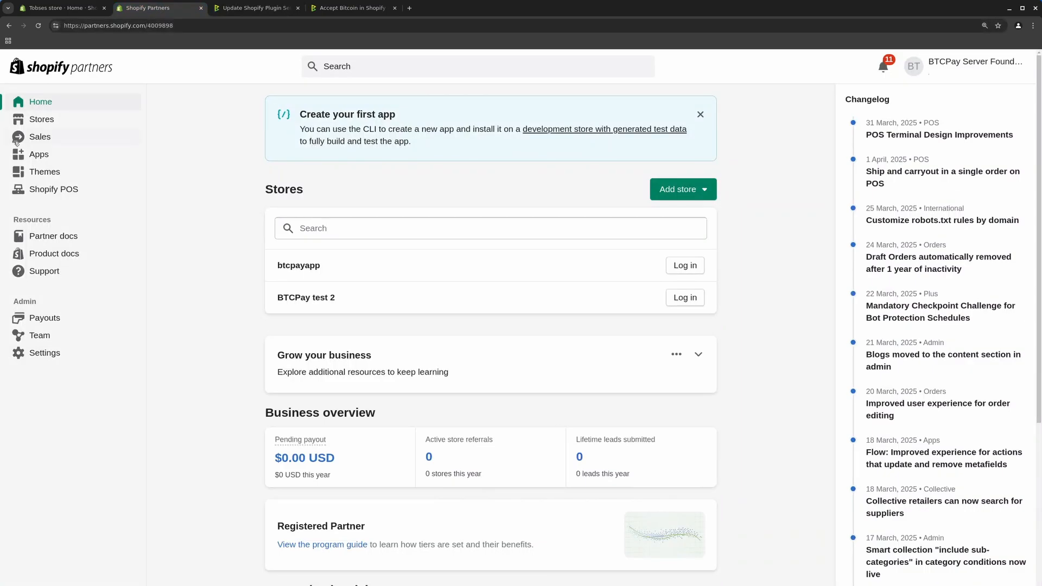
pyautogui.click(39, 155)
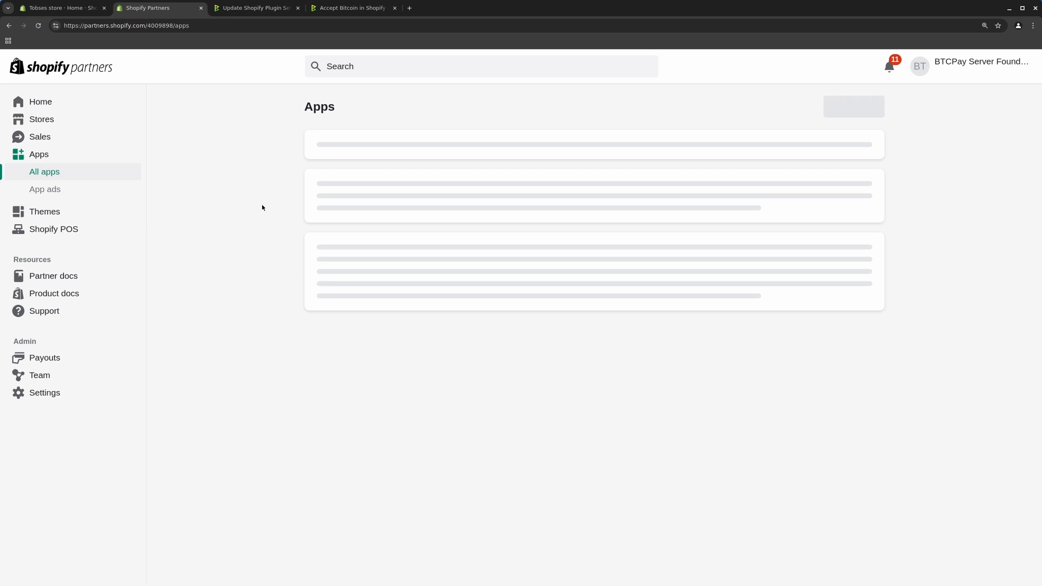
pyautogui.click(356, 232)
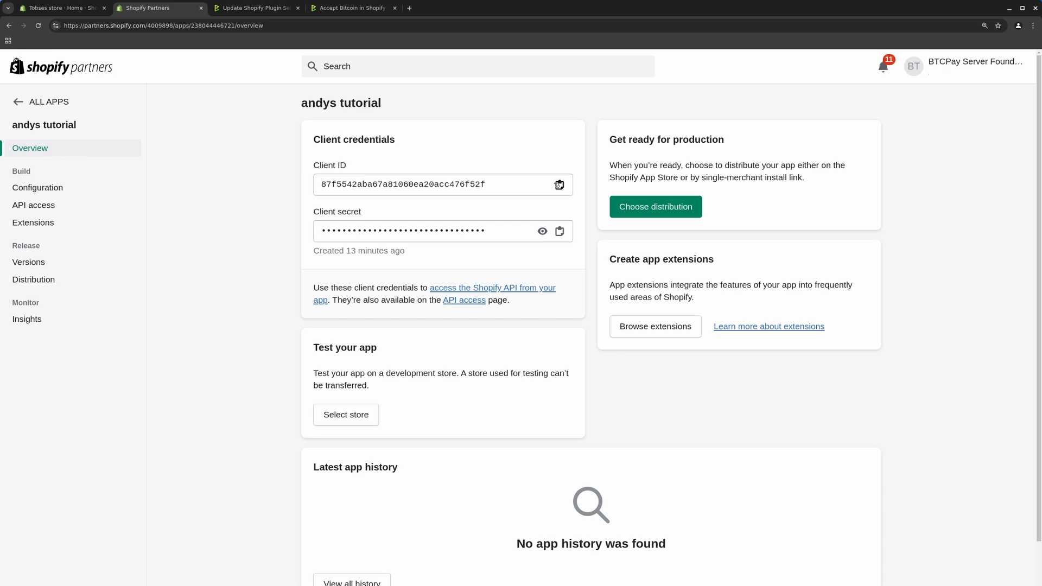
pyautogui.click(559, 185)
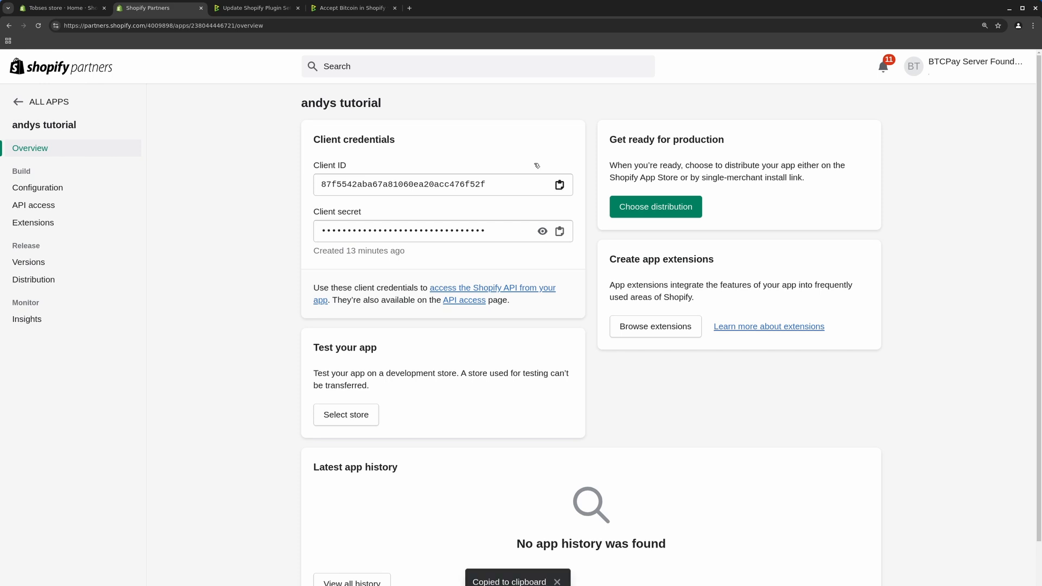
pyautogui.click(261, 9)
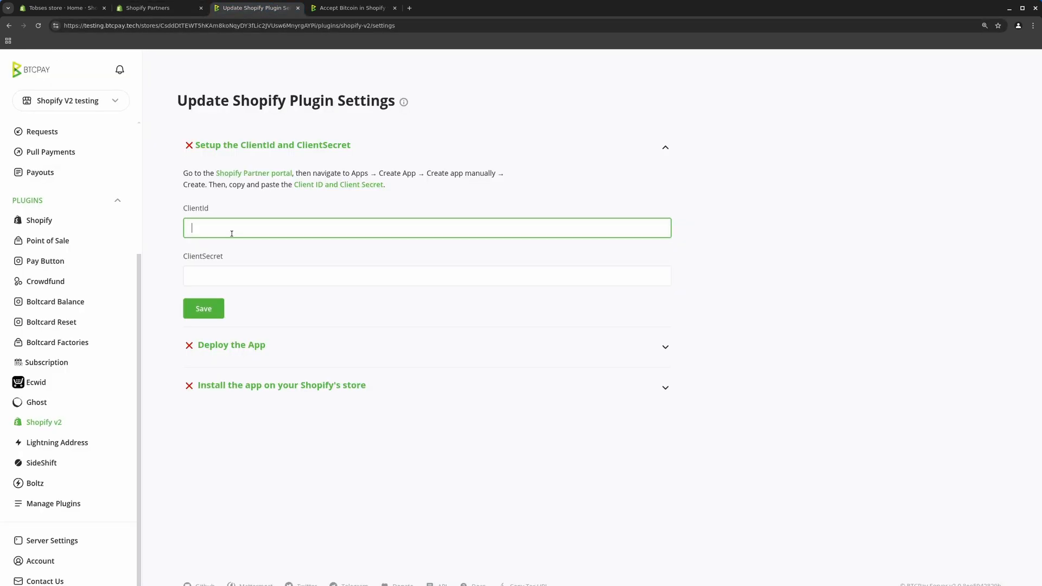
pyautogui.hotkey('ctrl', 'v')
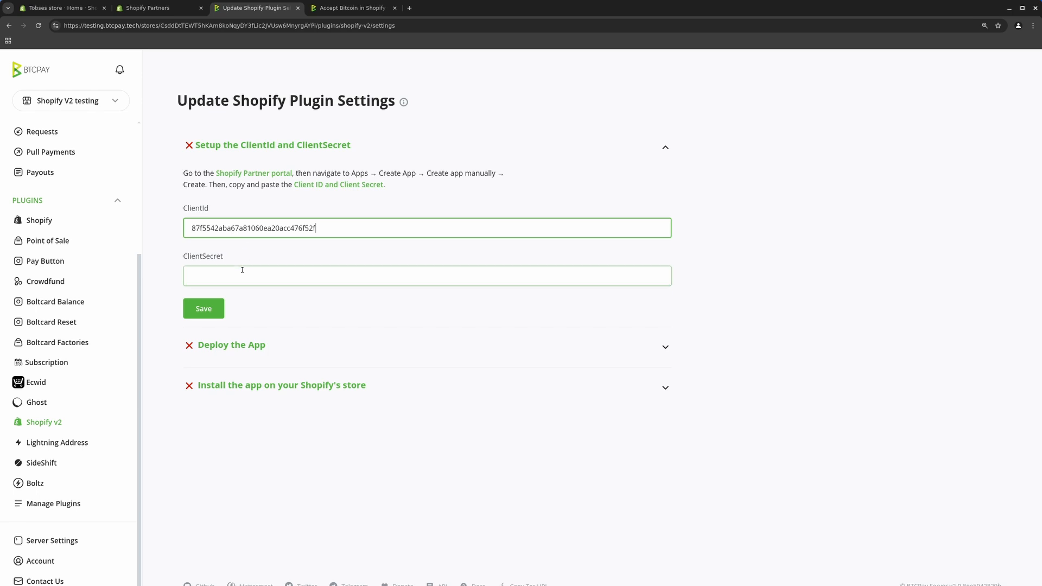
# Copy the app's Client secret into the ClientSecret field and save the credentials
pyautogui.click(171, 11)
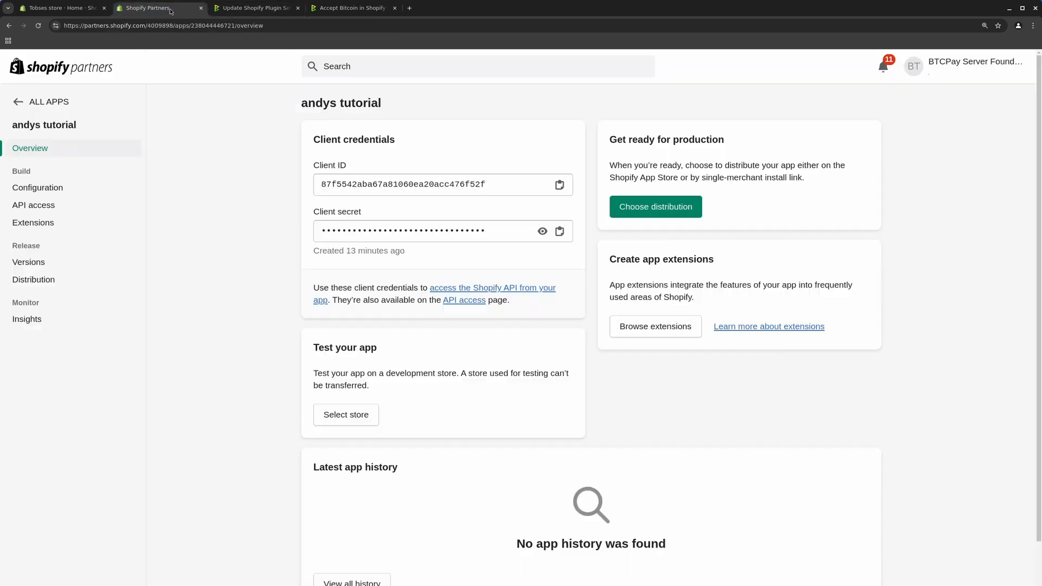
pyautogui.click(559, 232)
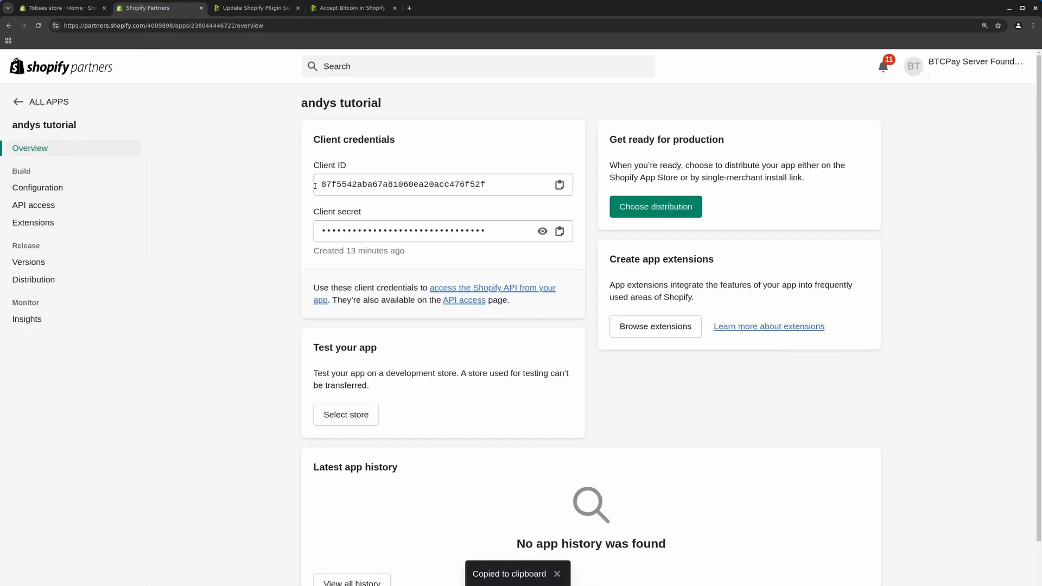
pyautogui.click(253, 8)
pyautogui.click(234, 279)
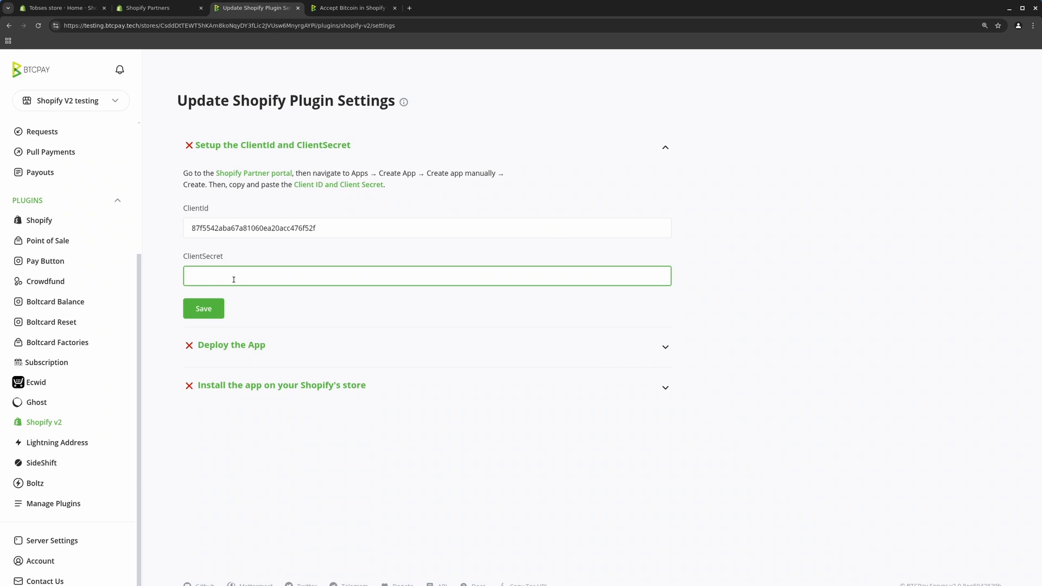
pyautogui.hotkey('ctrl', 'v')
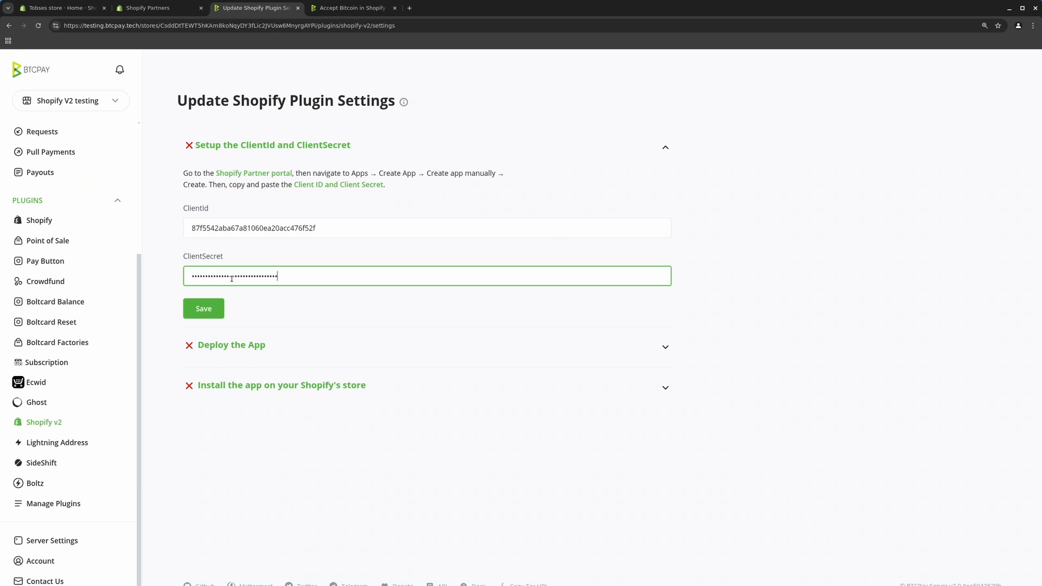
pyautogui.click(214, 311)
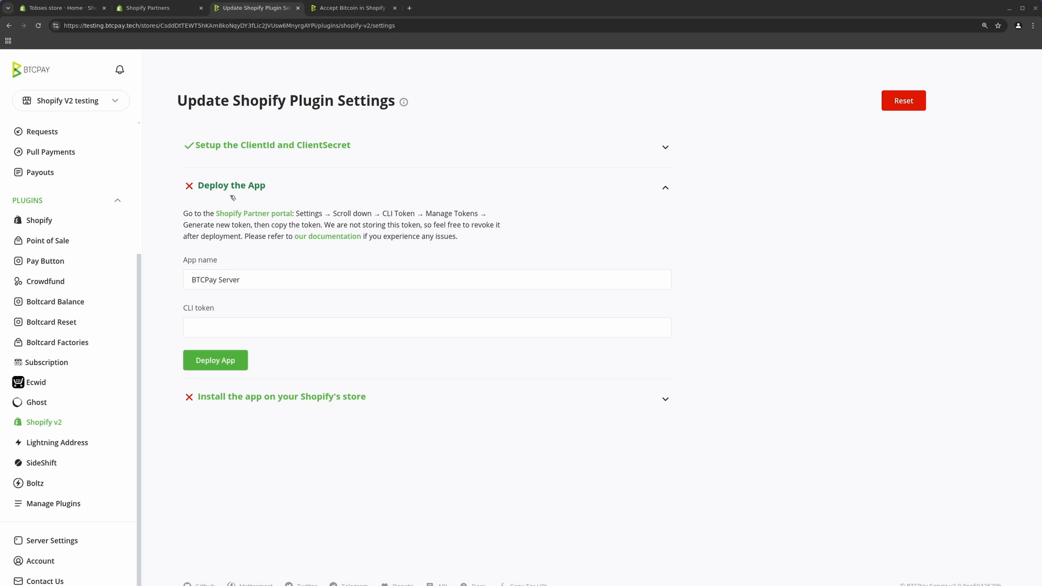
# Rename the app to 'andys tutorial', paste the CLI token, and deploy the app
pyautogui.moveTo(256, 280); pyautogui.dragTo(193, 277)
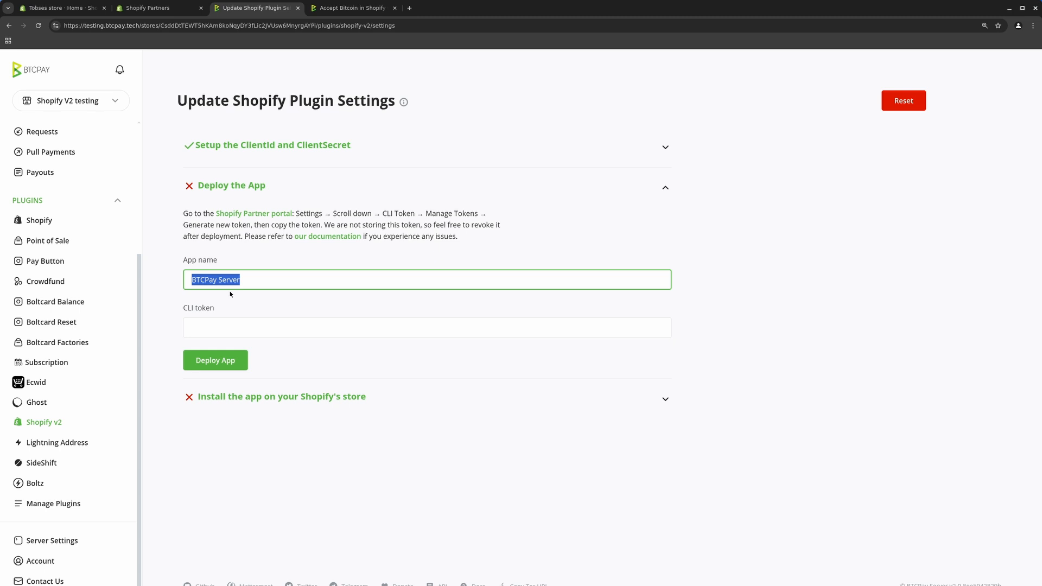
pyautogui.write('andys tutorial')
pyautogui.press('Tab')
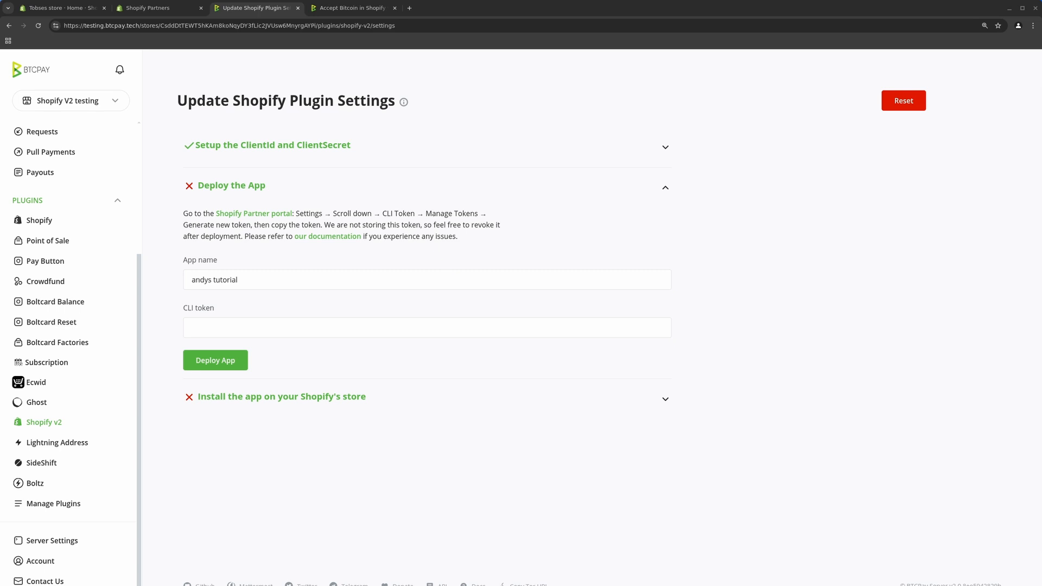
pyautogui.click(204, 327)
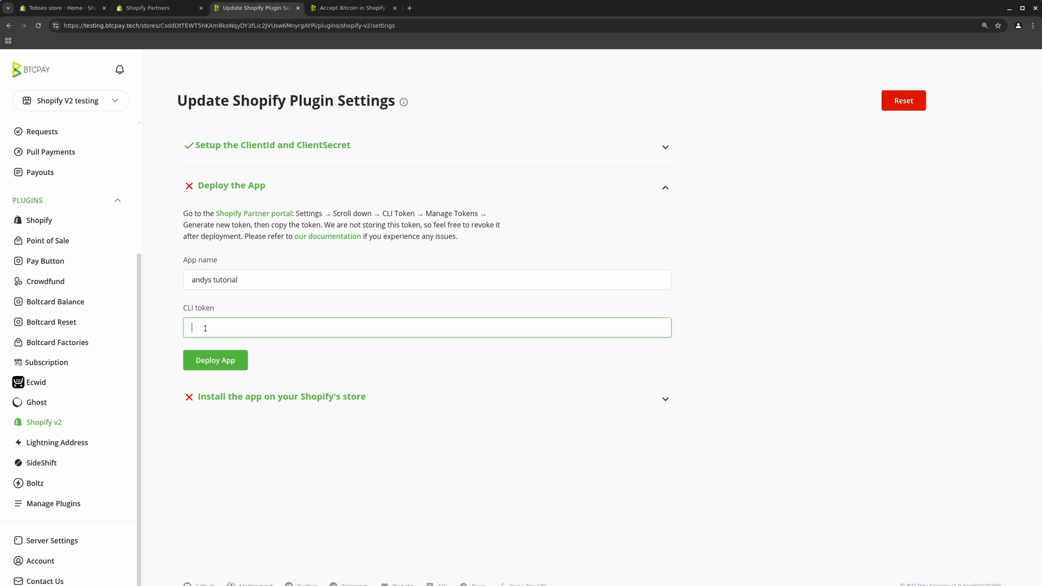
pyautogui.hotkey('ctrl', 'v')
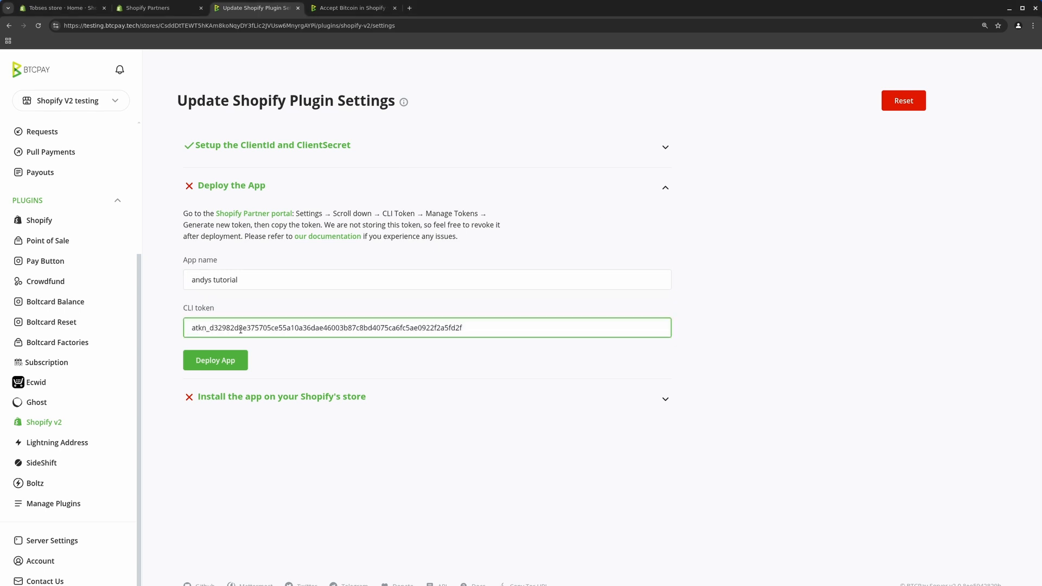
pyautogui.click(219, 363)
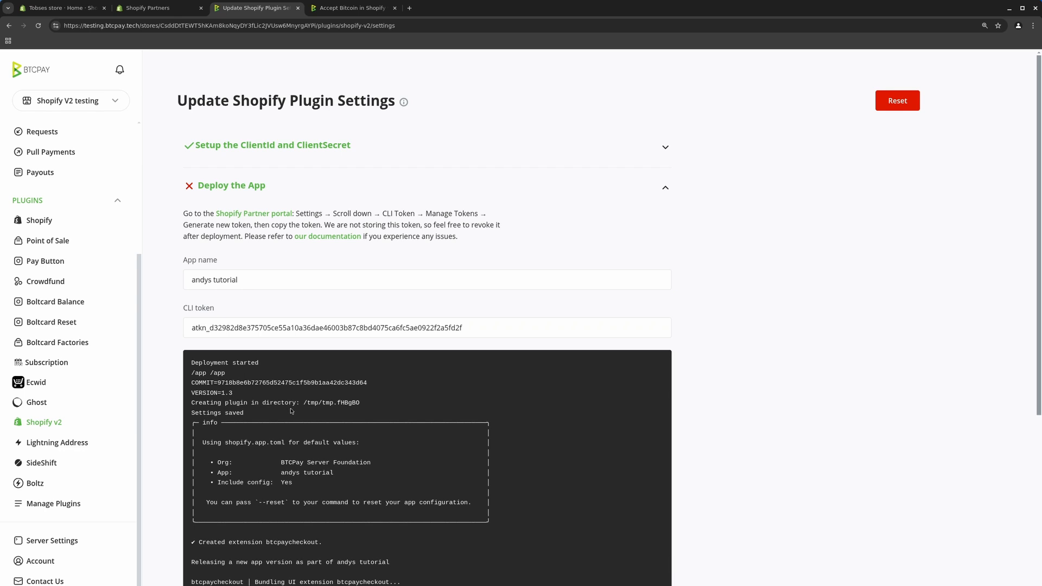
pyautogui.scroll(-4, 291, 411)
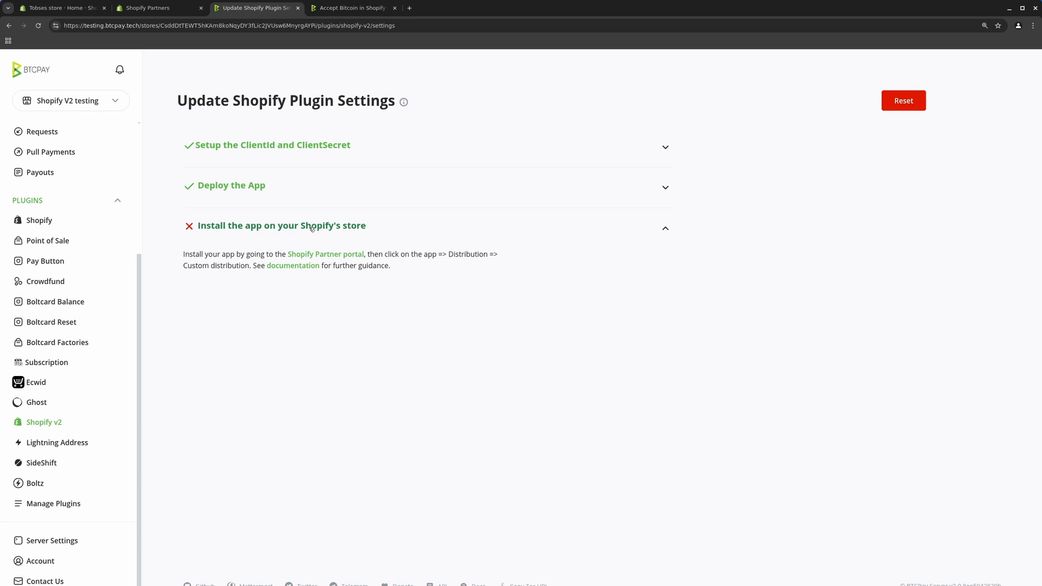
# Scroll the 'Accept Bitcoin in Shopify' docs to the custom-distribution install section, then return to Partners
pyautogui.click(348, 11)
pyautogui.scroll(-5, 449, 317)
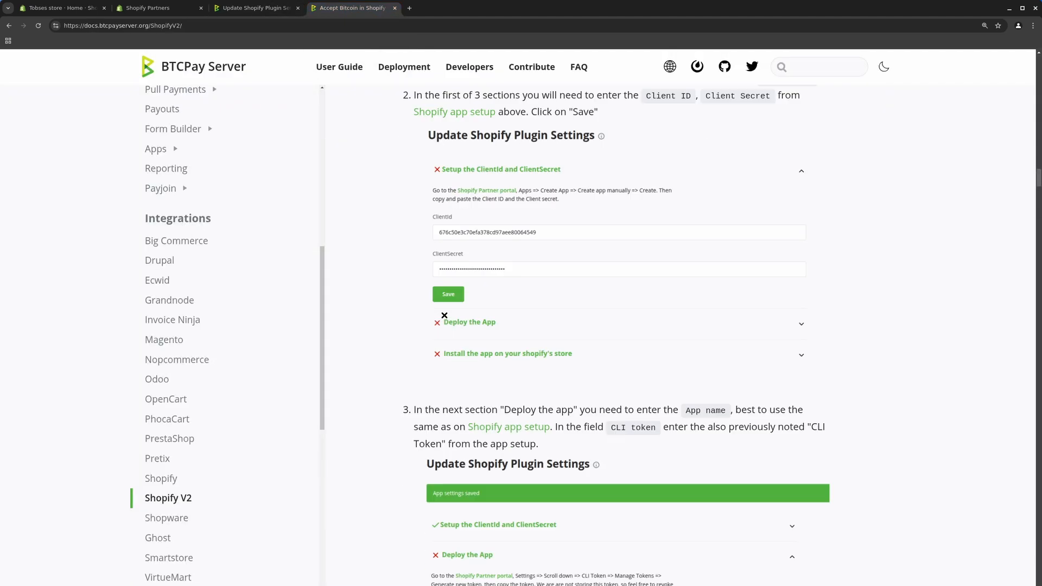
pyautogui.scroll(-12, 449, 317)
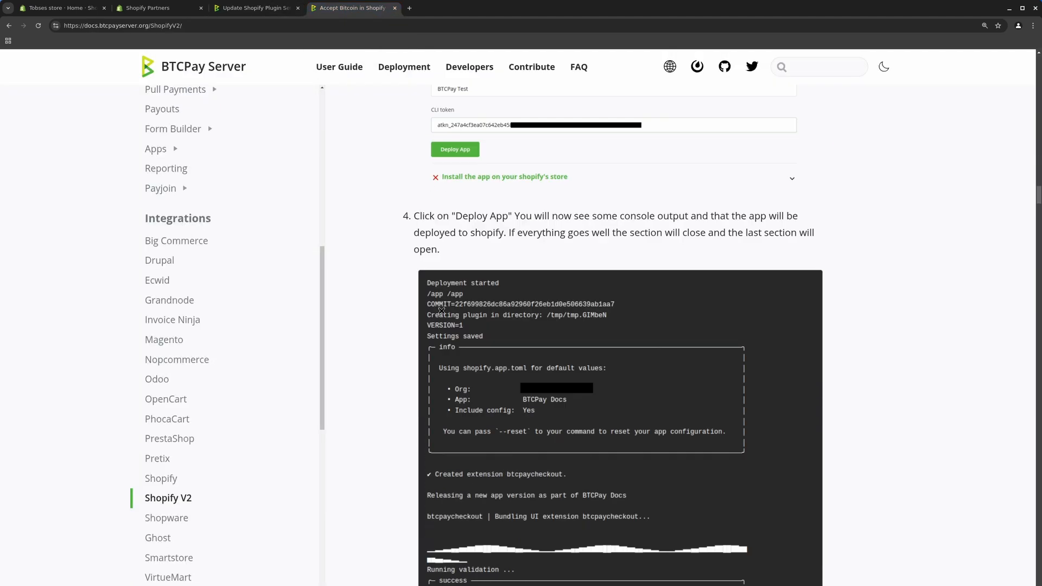
pyautogui.scroll(-2, 433, 304)
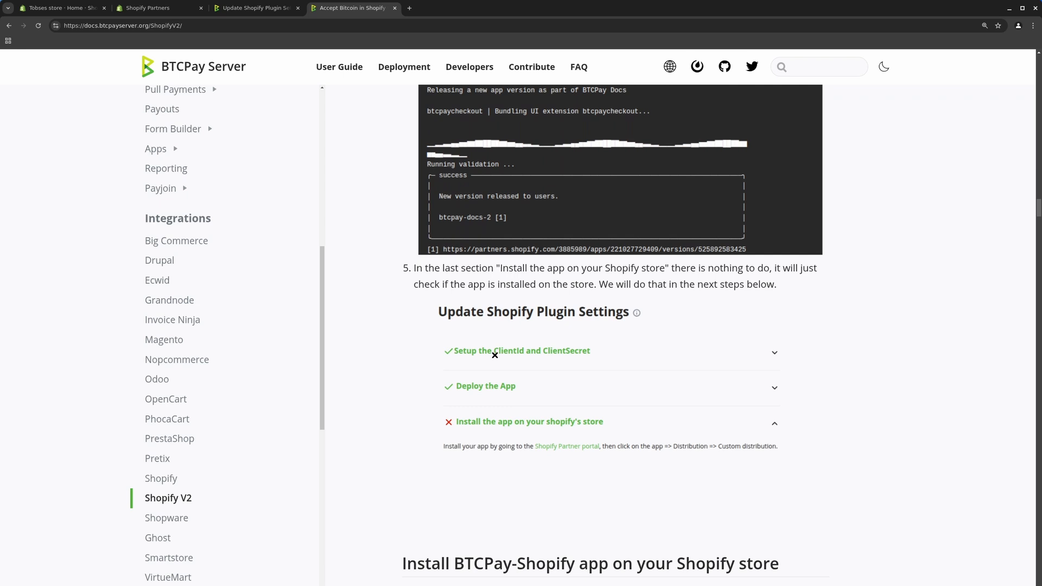
pyautogui.scroll(-4, 494, 353)
pyautogui.scroll(-5, 423, 390)
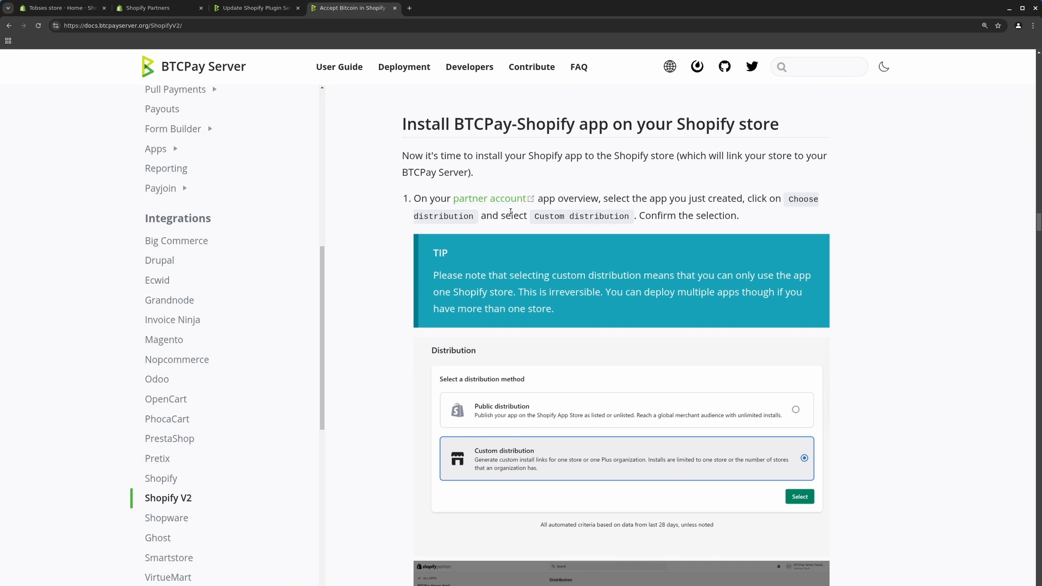
pyautogui.scroll(-4, 567, 214)
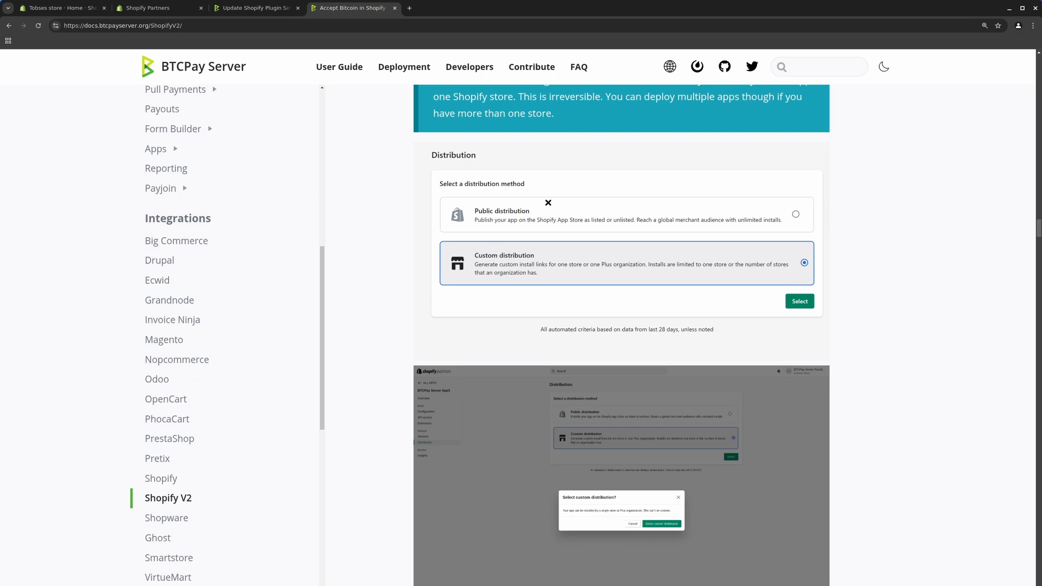
pyautogui.click(130, 13)
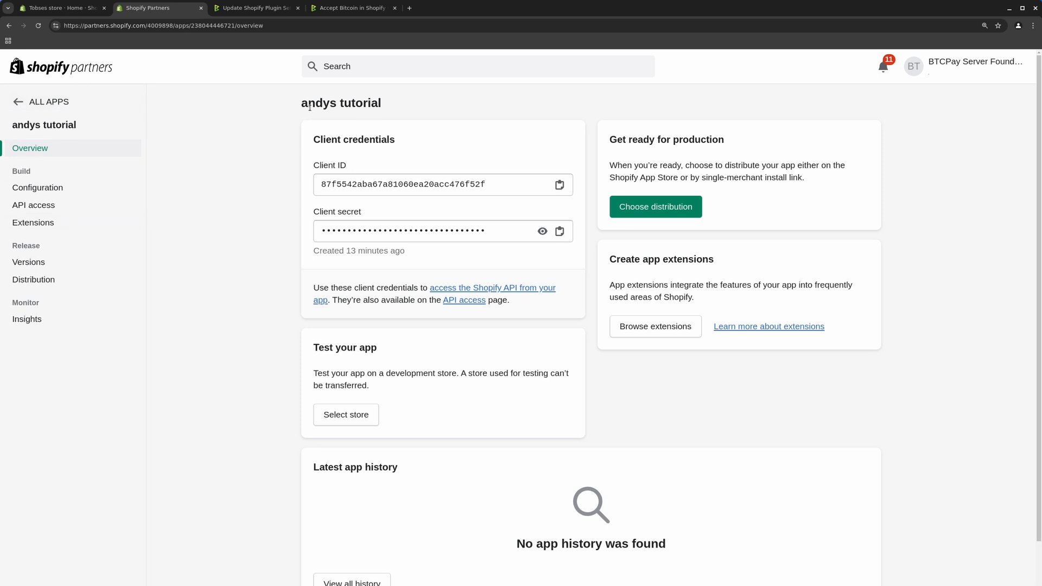
# Choose and confirm Custom distribution for andys tutorial, and untick multi-store install for Plus organizations
pyautogui.moveTo(309, 107); pyautogui.dragTo(360, 108)
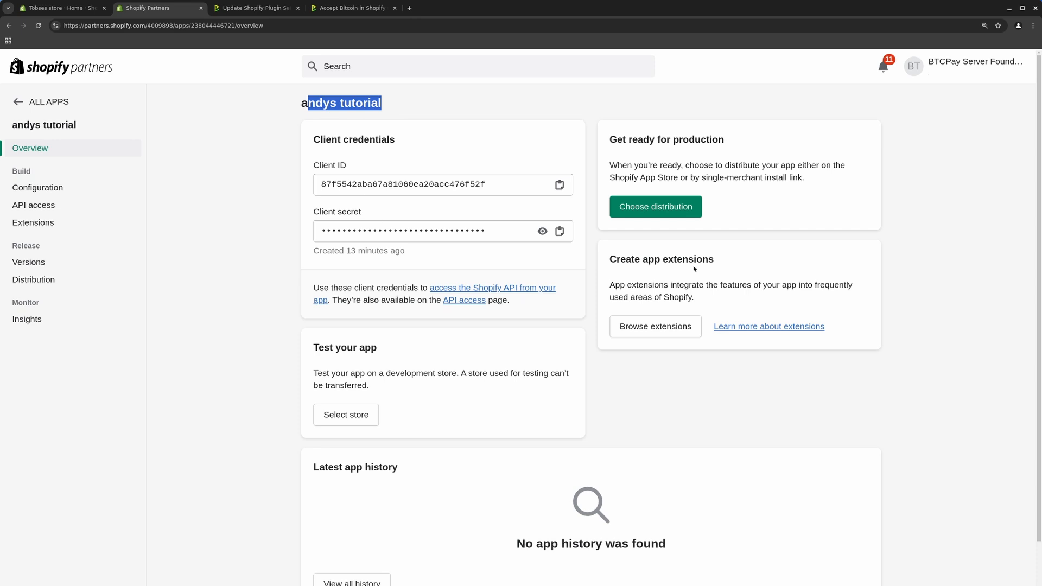
pyautogui.click(657, 237)
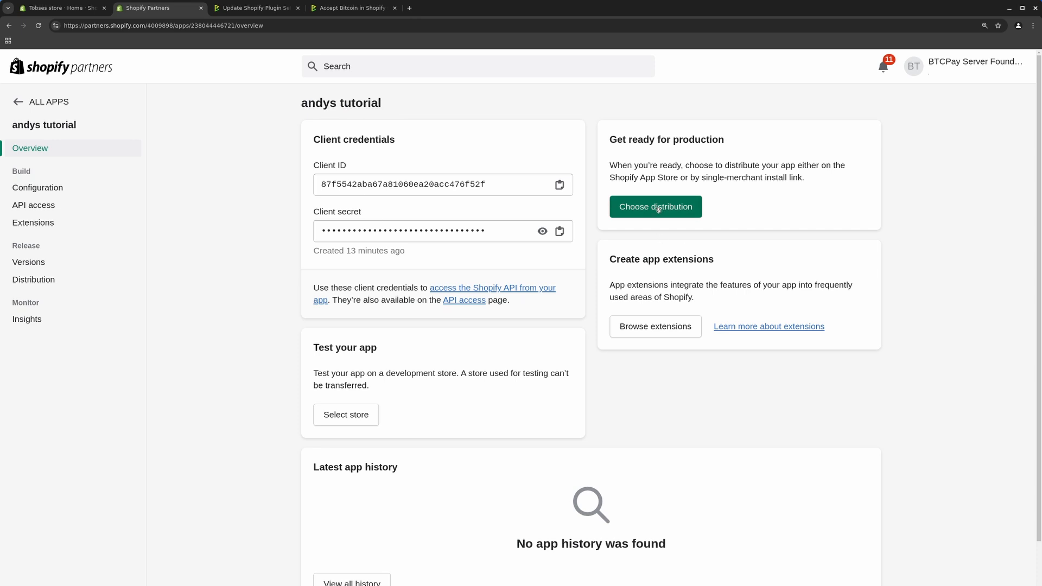
pyautogui.click(657, 208)
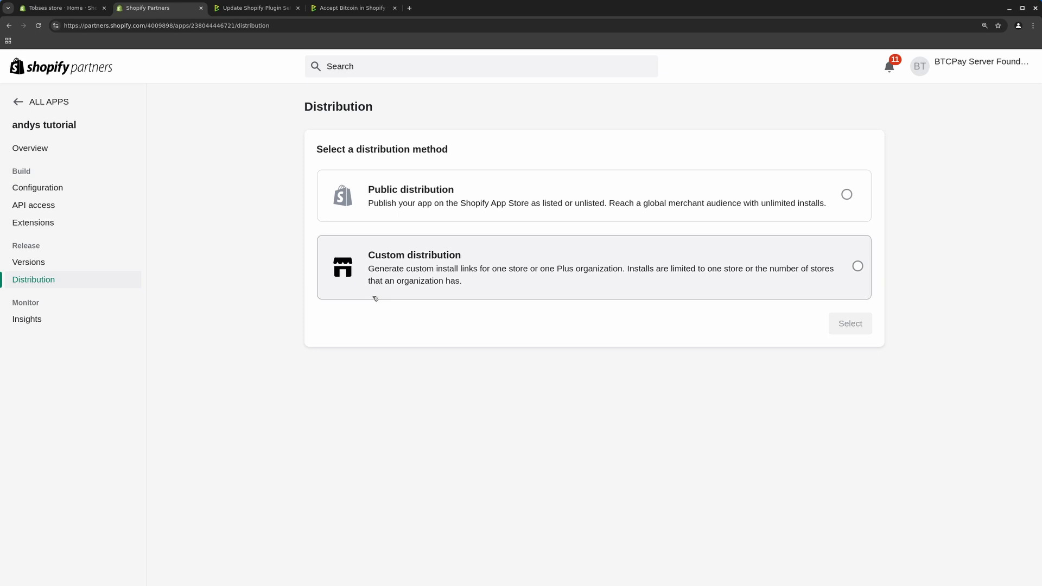
pyautogui.click(459, 267)
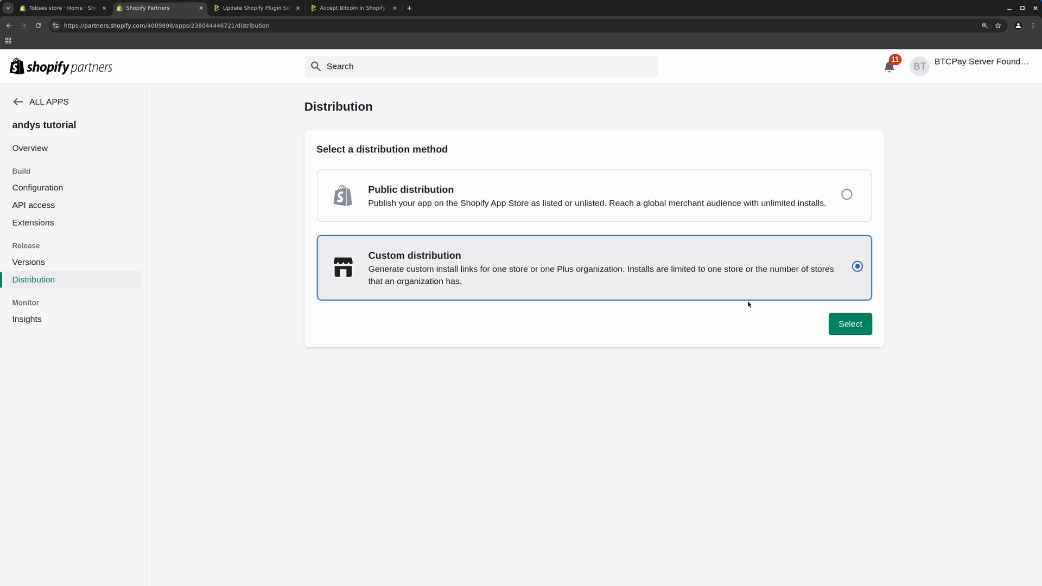
pyautogui.click(863, 325)
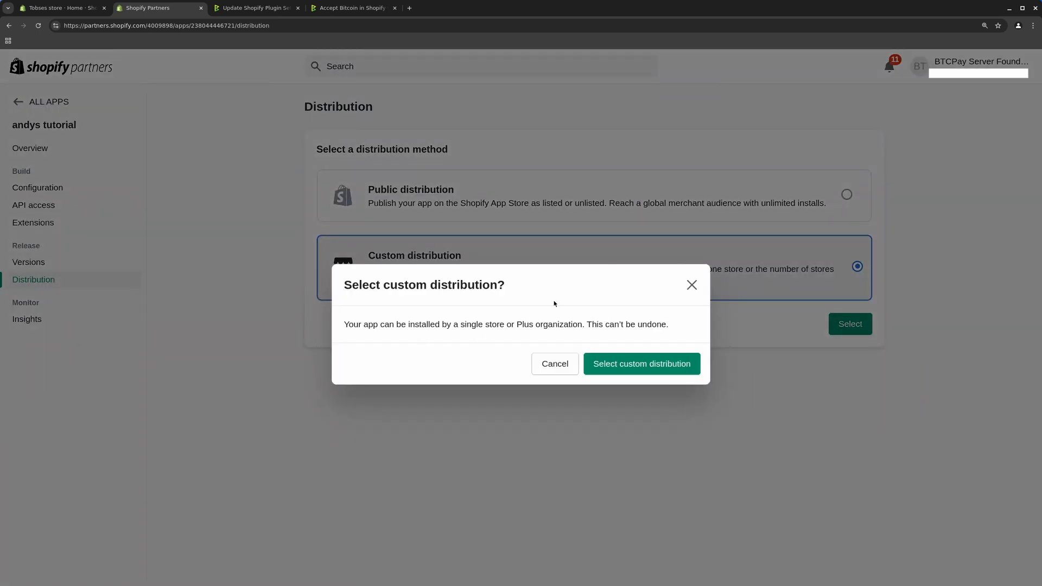
pyautogui.click(633, 362)
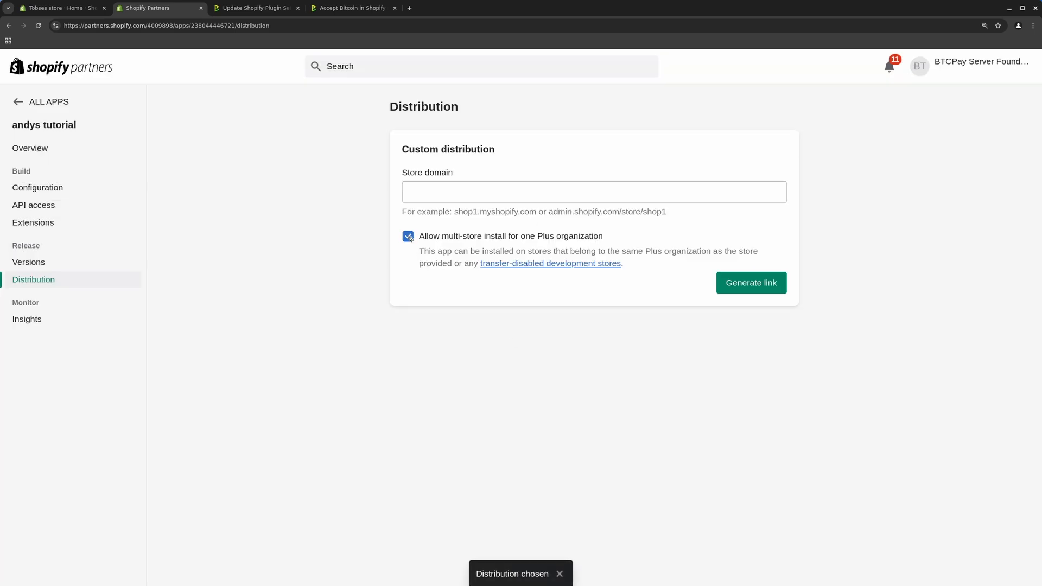
pyautogui.click(409, 237)
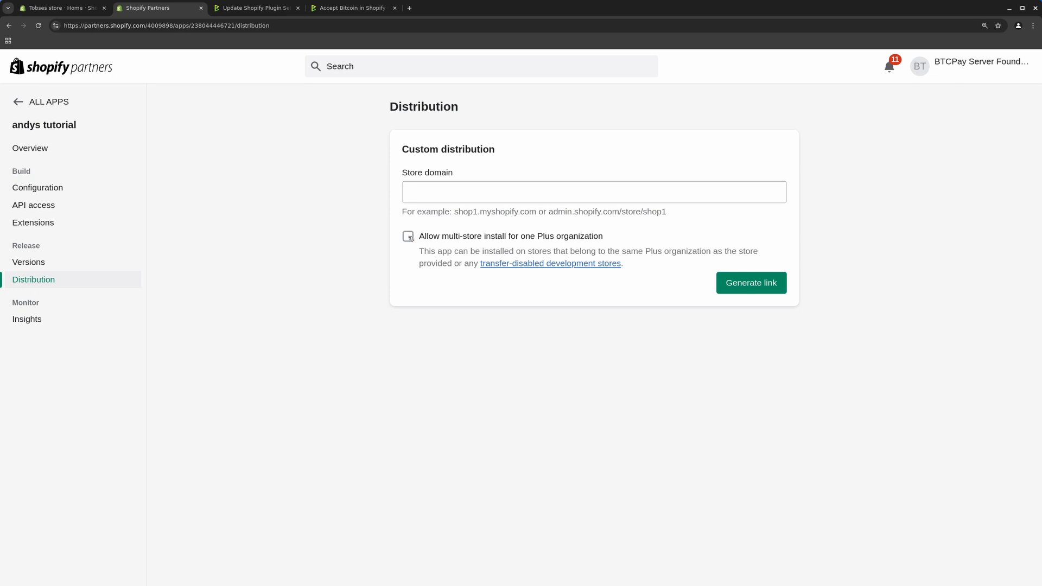
# Copy the store's myshopify.com domain from Settings > General, then go back to the Partners Distribution page
pyautogui.click(74, 14)
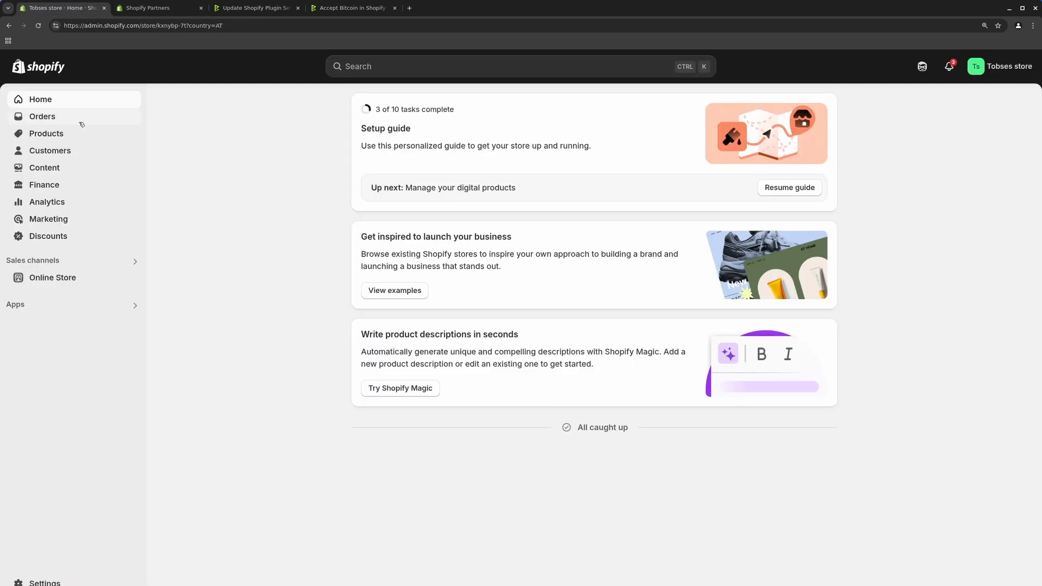
pyautogui.moveTo(85, 26); pyautogui.dragTo(139, 25)
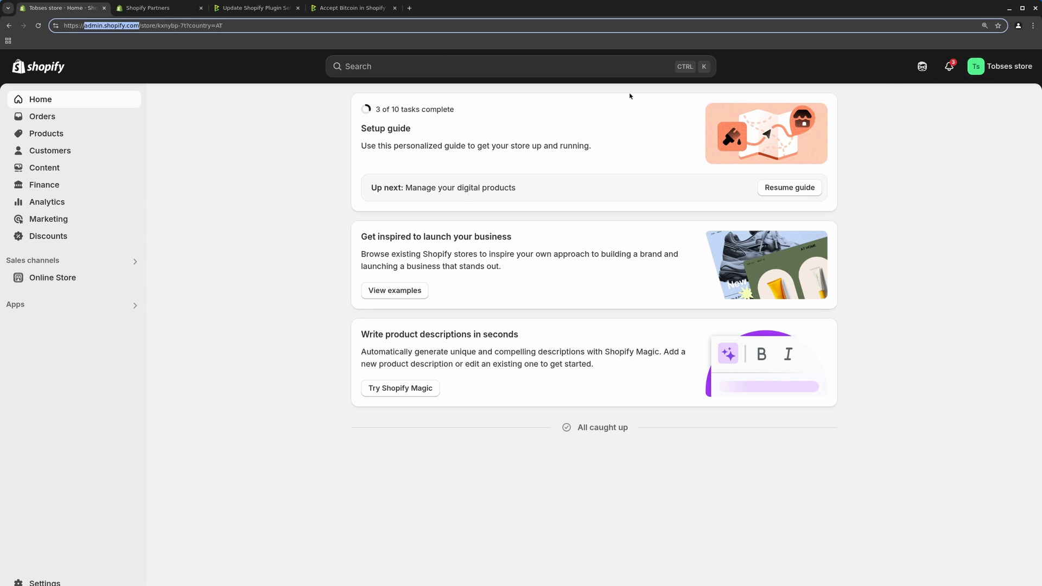
pyautogui.click(221, 212)
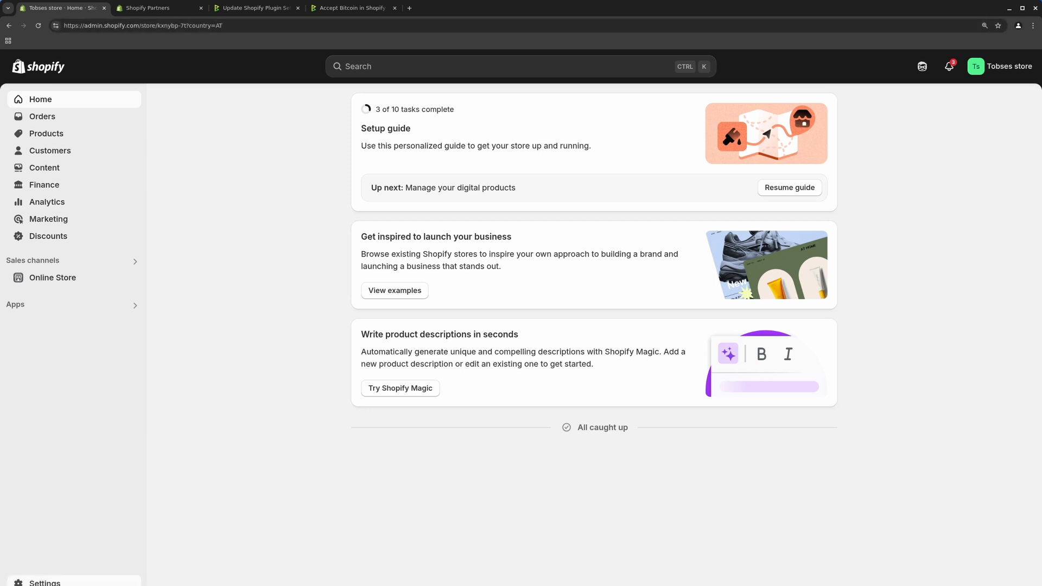
pyautogui.click(45, 581)
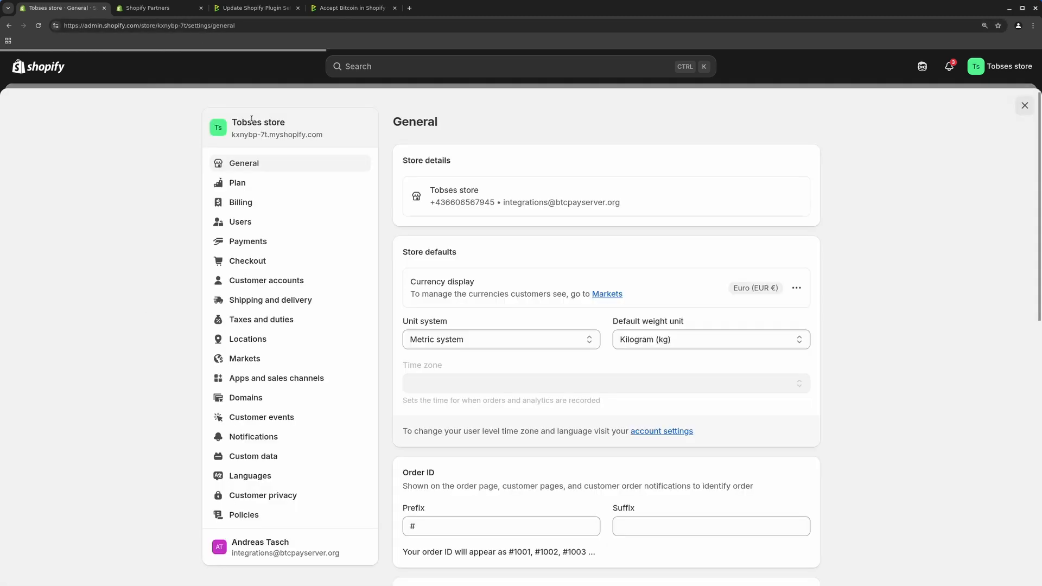
pyautogui.moveTo(233, 136); pyautogui.dragTo(324, 137)
pyautogui.hotkey('ctrl', 'c')
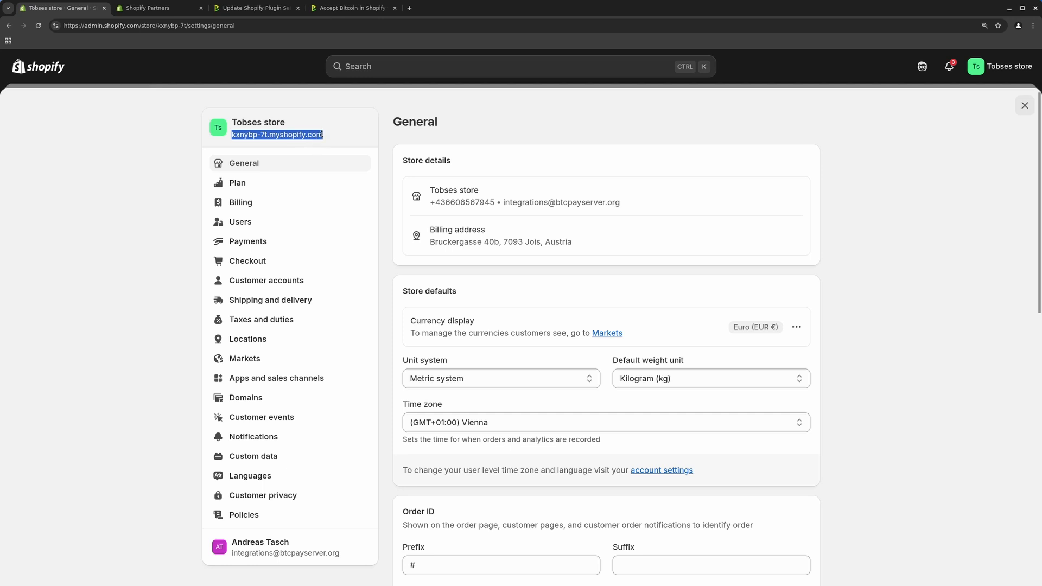
pyautogui.click(142, 10)
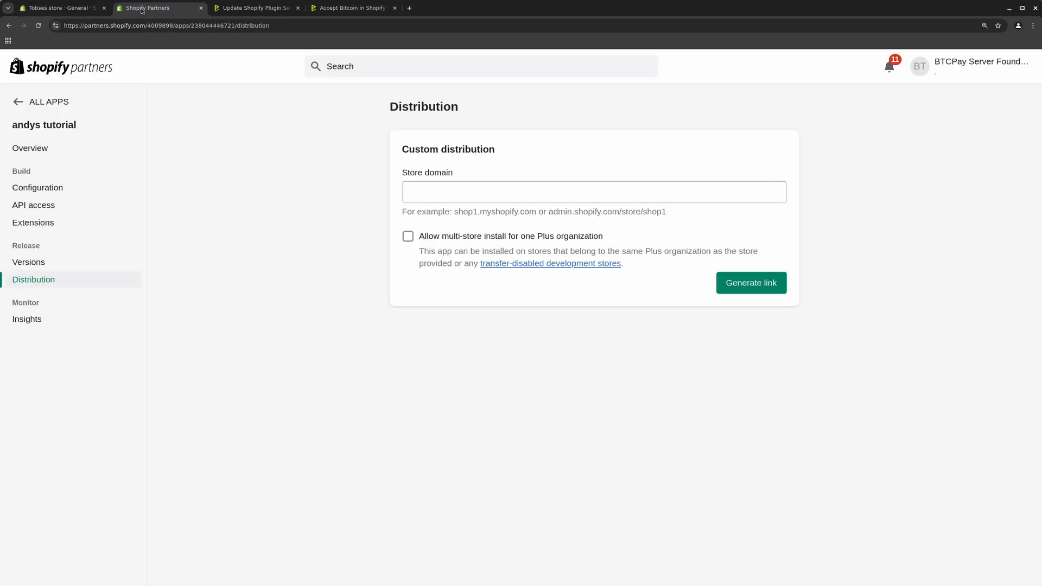
# Paste the store's myshopify domain into Store domain and generate its single-store install link
pyautogui.click(461, 201)
pyautogui.hotkey('ctrl', 'v')
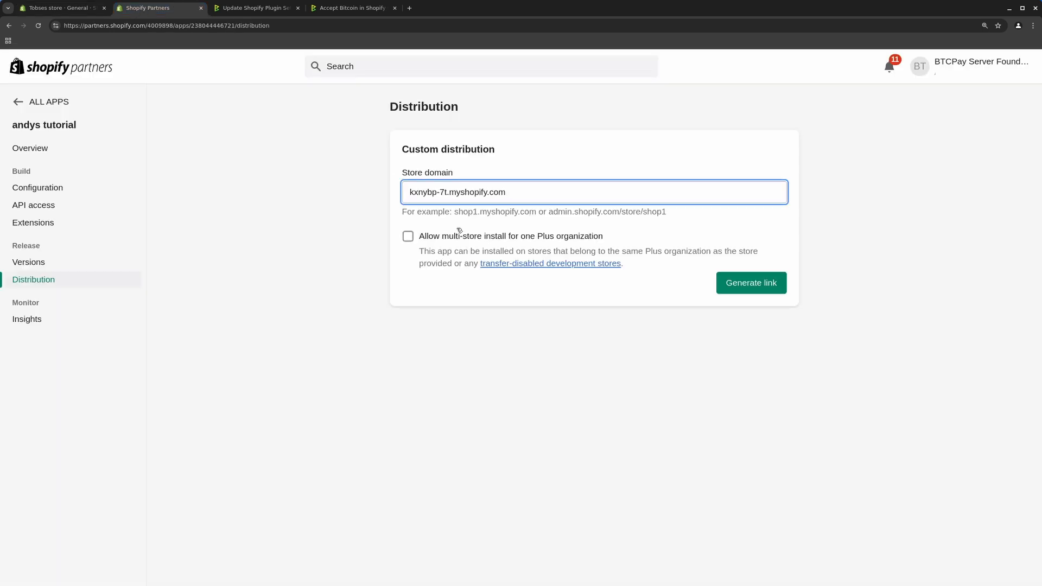
pyautogui.click(763, 286)
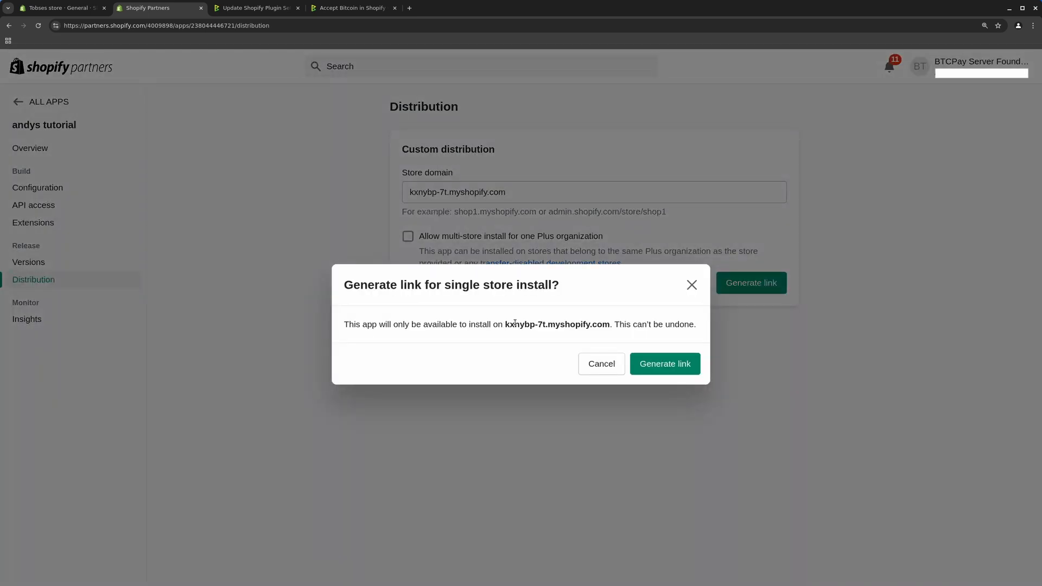
pyautogui.click(680, 360)
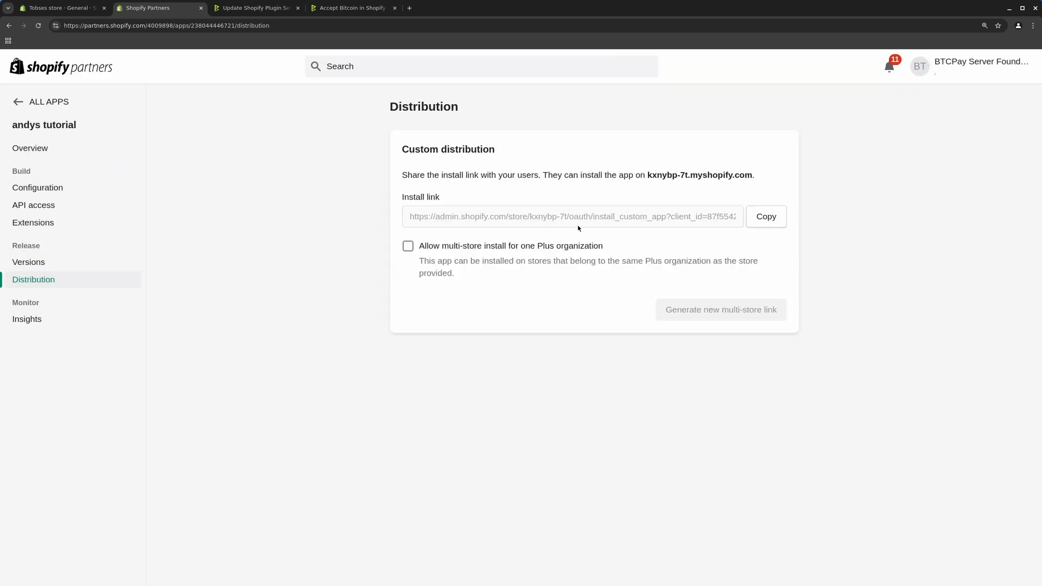
# Load the copied install link in the store admin and install the andys tutorial app
pyautogui.click(760, 220)
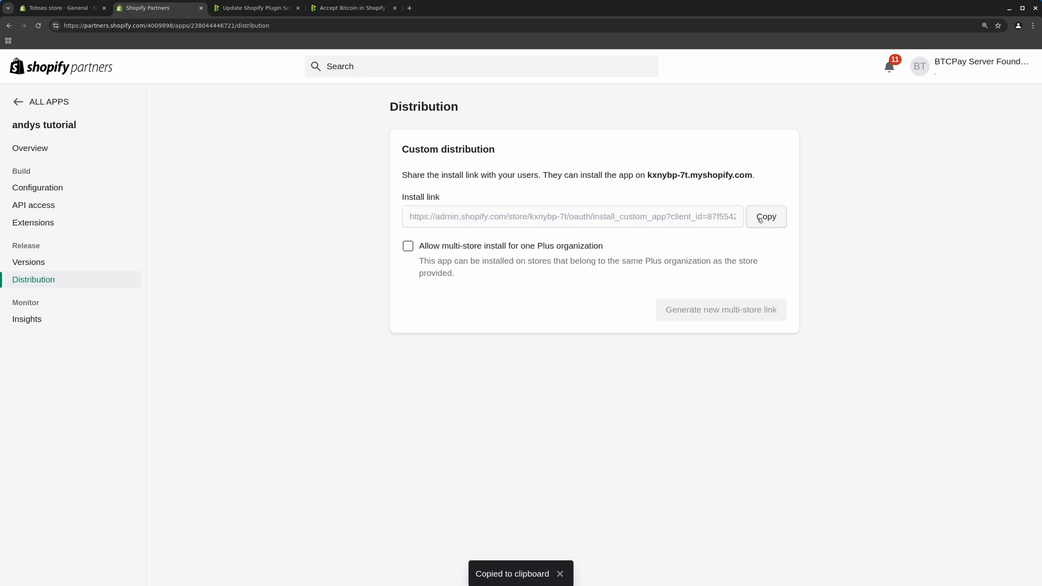
pyautogui.click(60, 8)
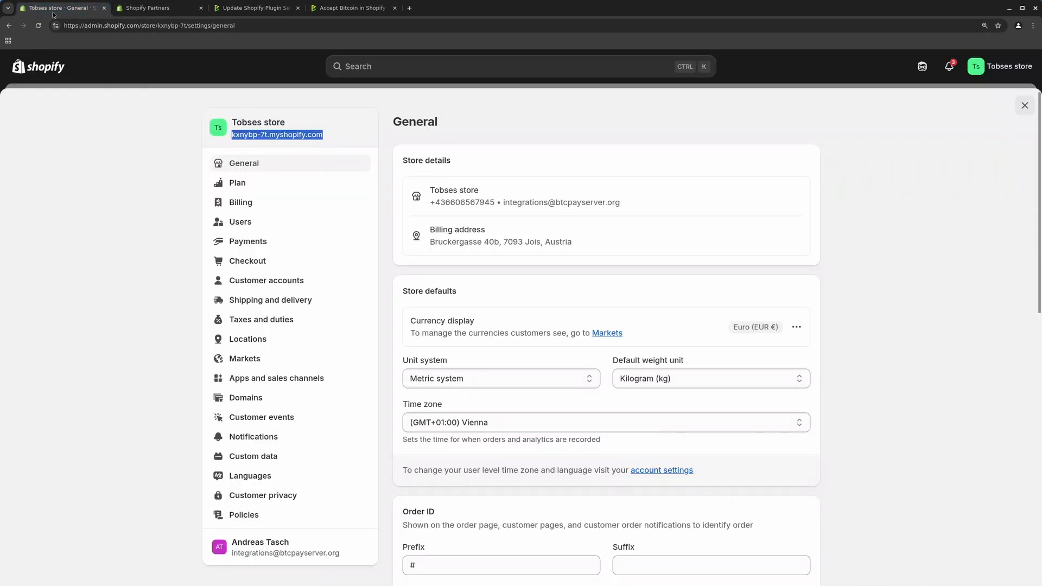
pyautogui.click(74, 25)
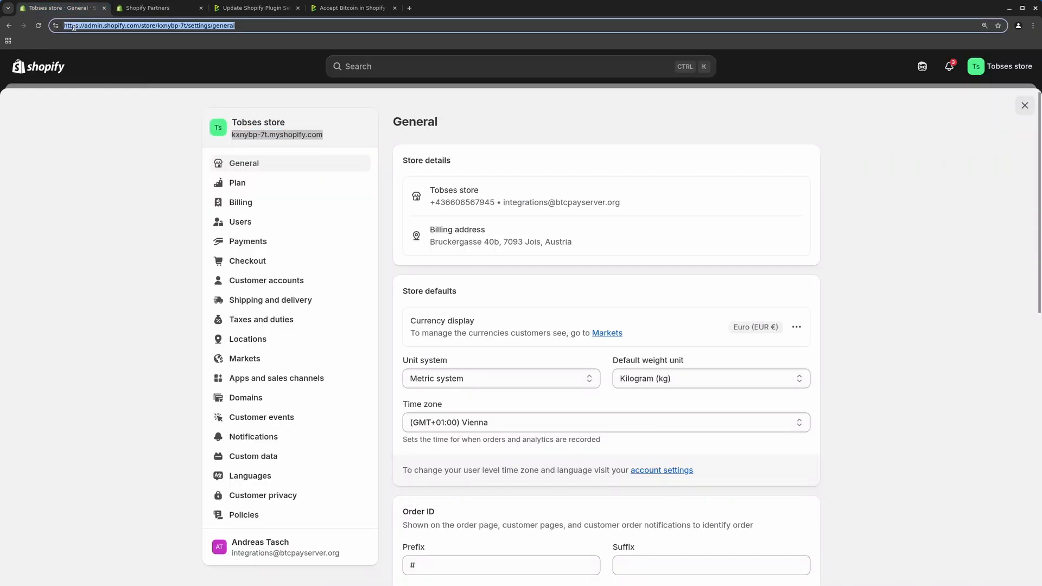
pyautogui.hotkey('ctrl', 'v')
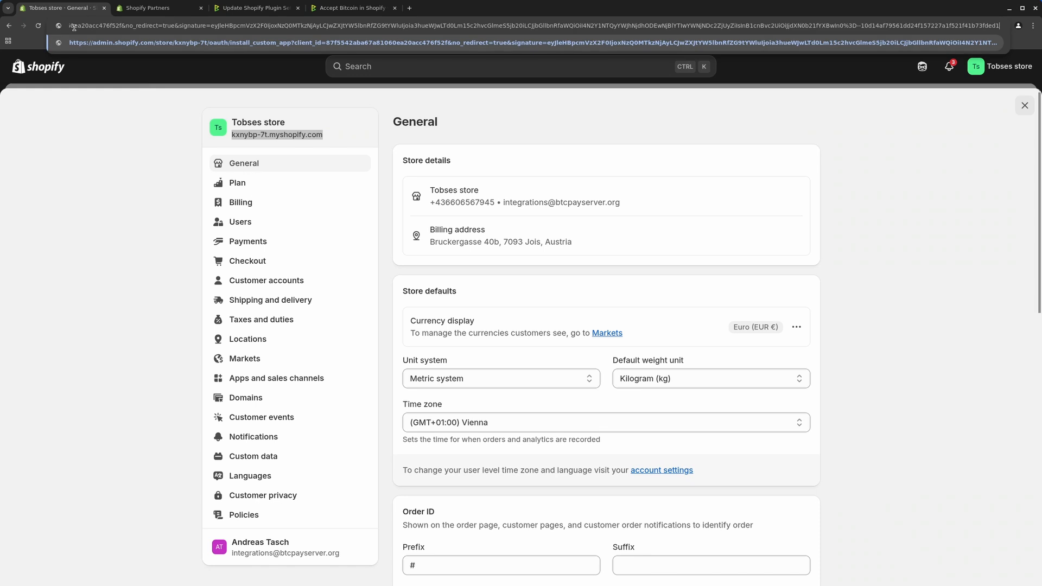
pyautogui.press('Return')
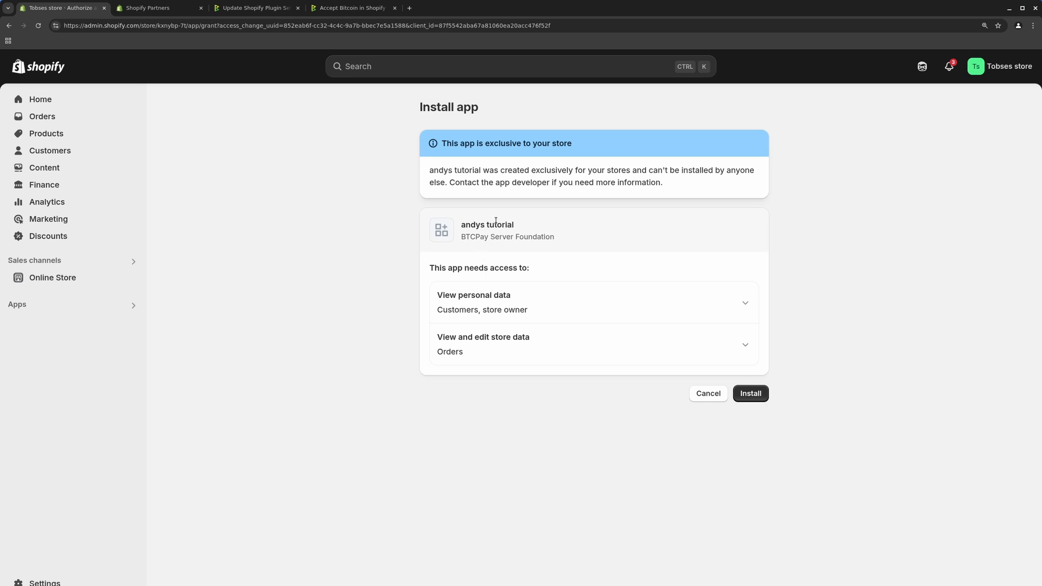
pyautogui.moveTo(466, 225); pyautogui.dragTo(518, 231)
pyautogui.click(756, 410)
pyautogui.click(749, 398)
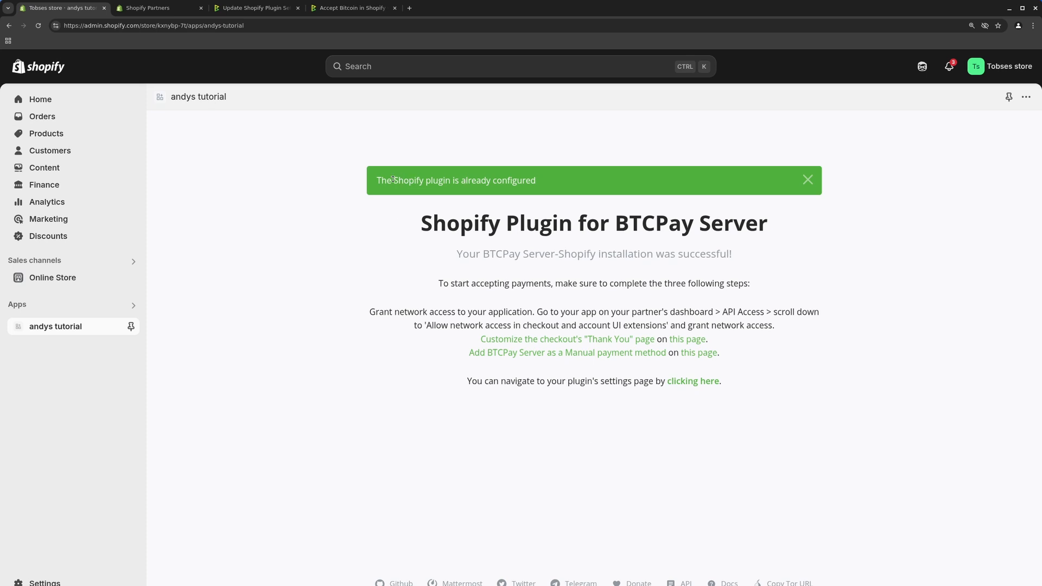
pyautogui.moveTo(386, 180); pyautogui.dragTo(553, 182)
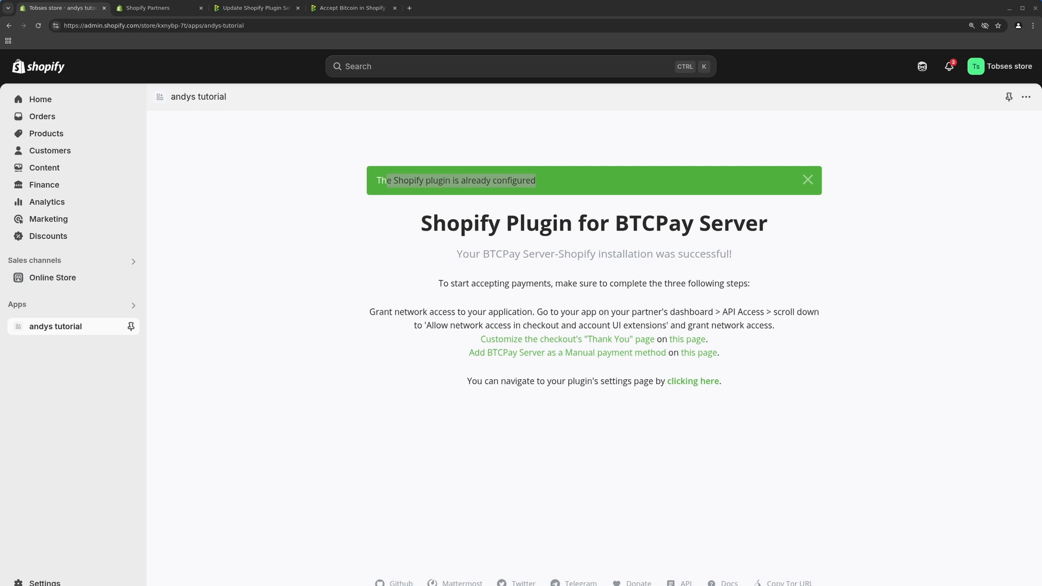
# Read docs steps 2–6 and 'Customize the Thank you page', then return to BTCPay plugin settings
pyautogui.click(183, 298)
pyautogui.click(353, 7)
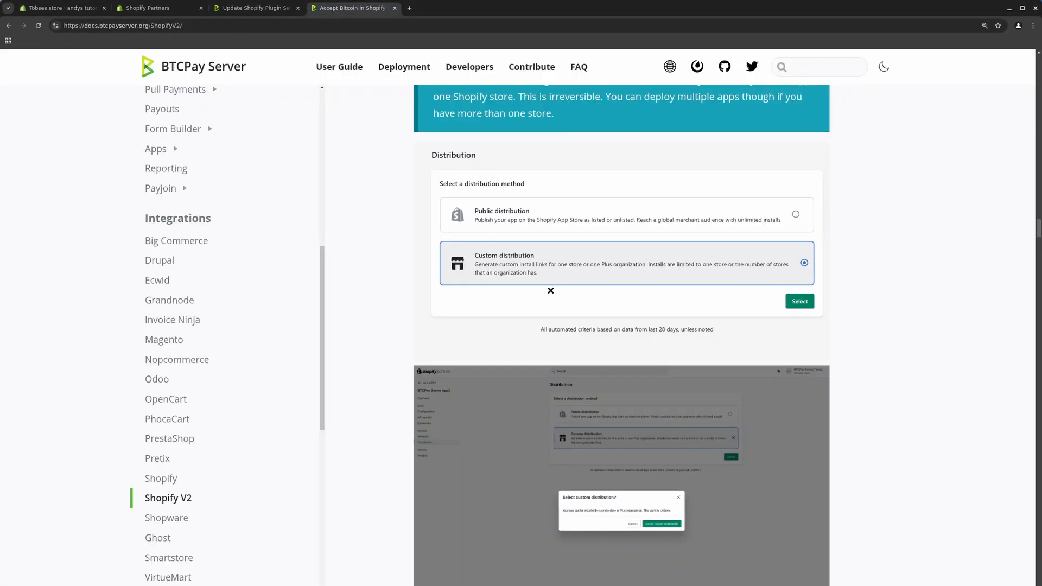
pyautogui.scroll(-10, 550, 291)
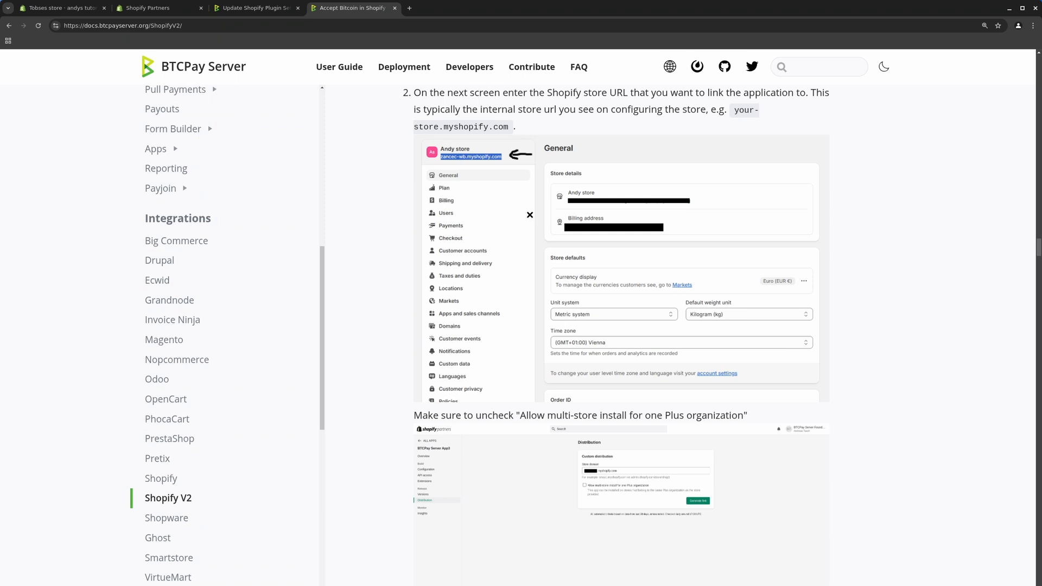
pyautogui.scroll(2, 552, 168)
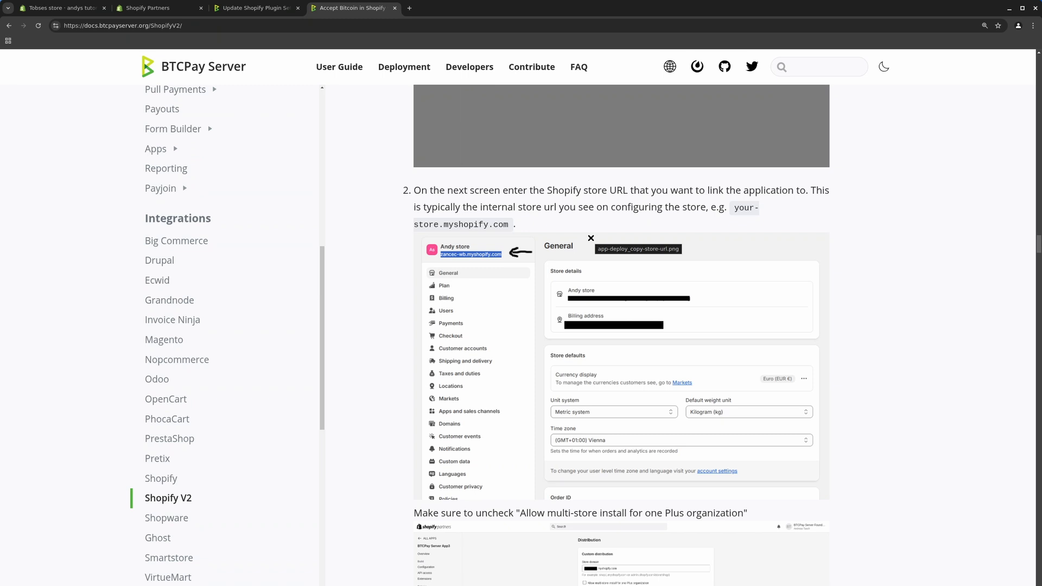
pyautogui.scroll(-14, 590, 238)
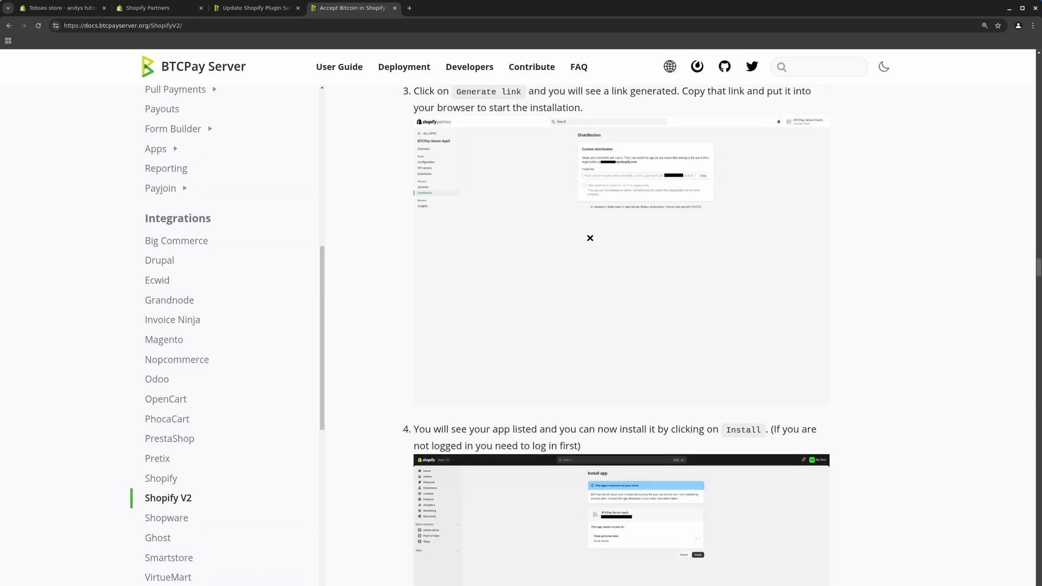
pyautogui.scroll(-13, 591, 238)
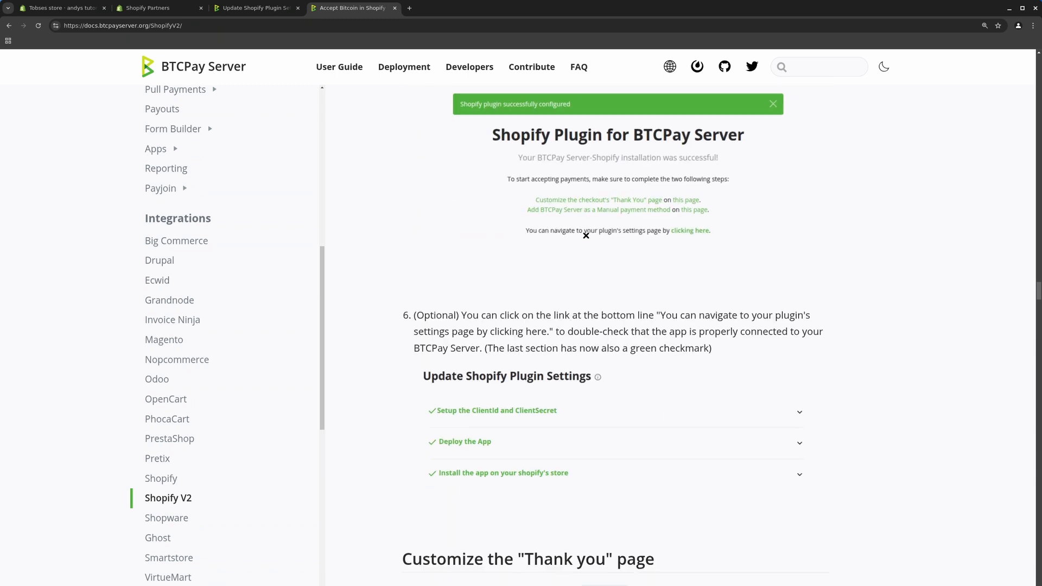
pyautogui.scroll(-7, 601, 233)
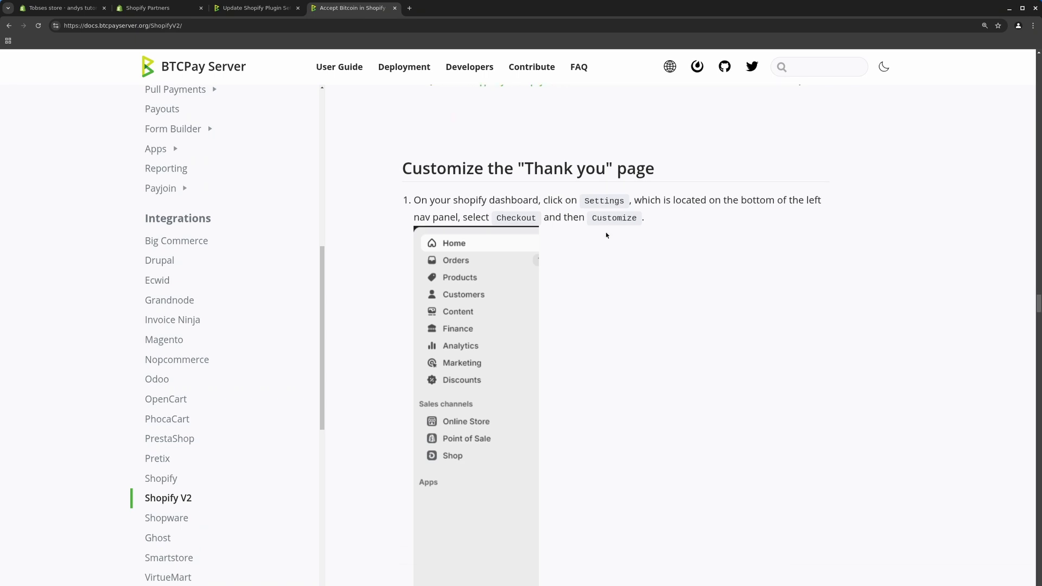
pyautogui.scroll(5, 595, 228)
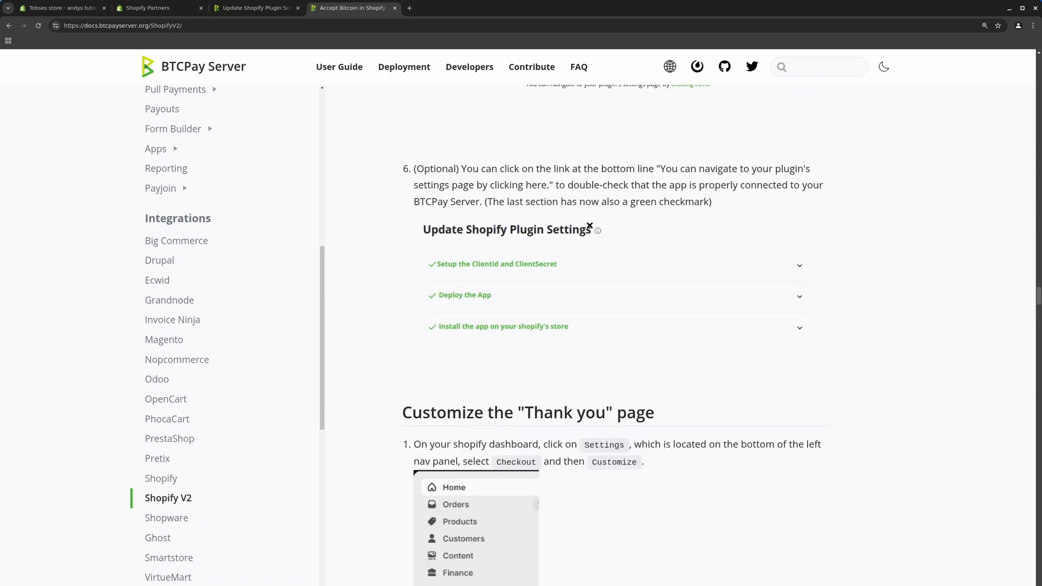
pyautogui.scroll(-1, 545, 298)
pyautogui.scroll(-5, 545, 298)
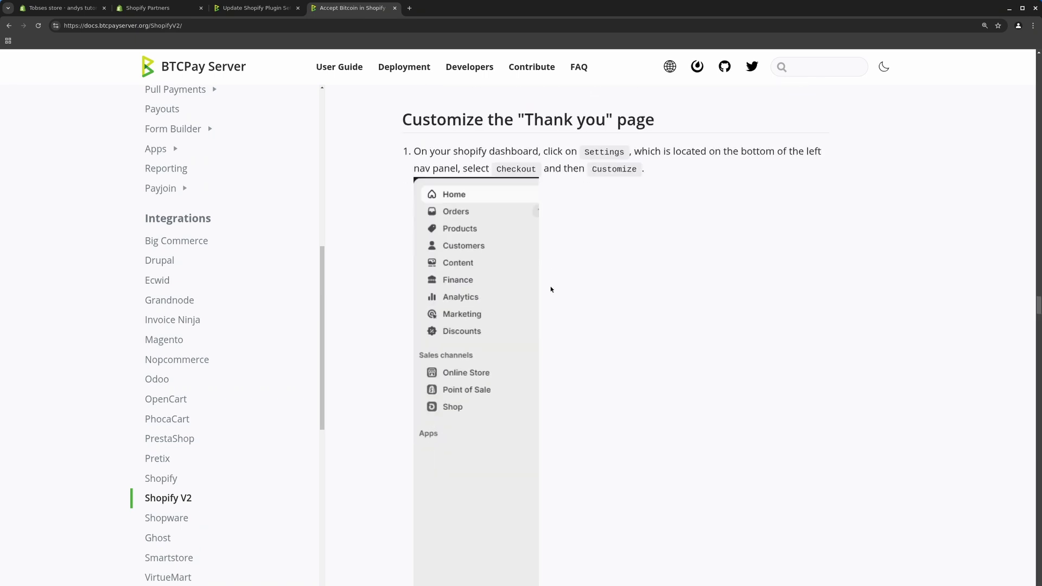
pyautogui.click(242, 8)
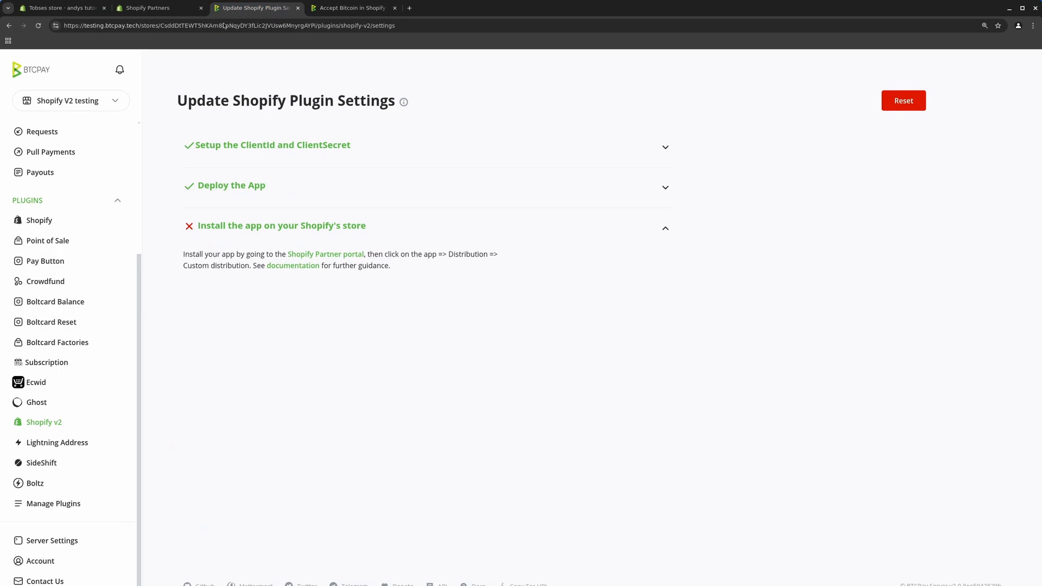
# Reload BTCPay plugin settings to see all three steps checked, then return to the Shopify app page
pyautogui.click(38, 27)
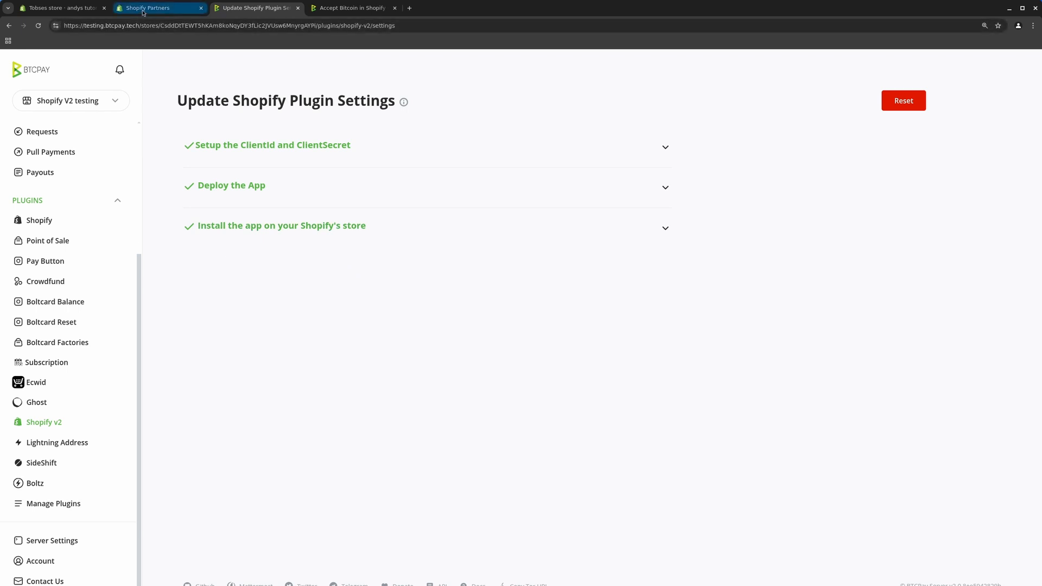
pyautogui.click(63, 10)
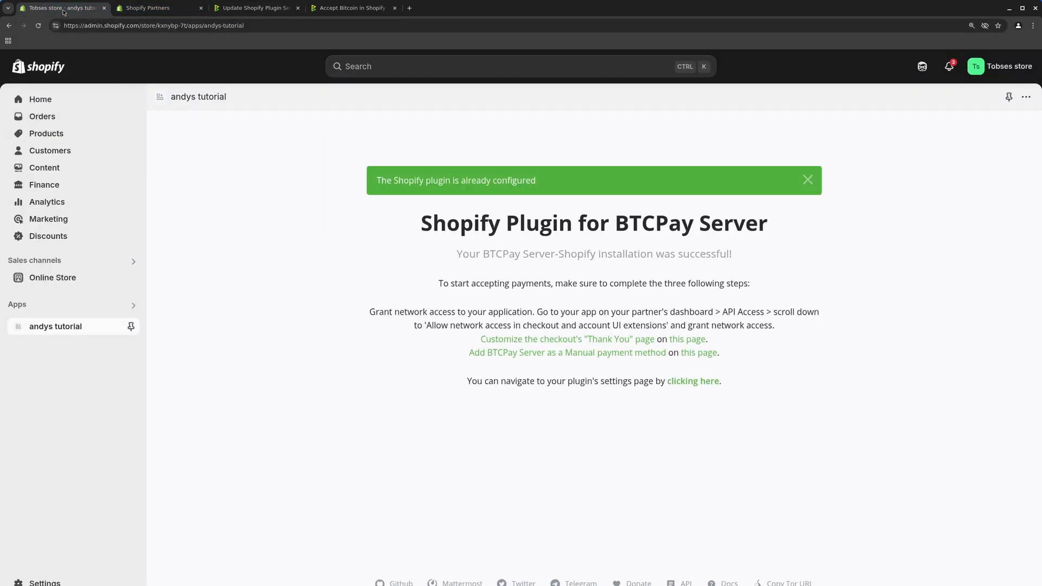
# Go to Settings > Checkout and customize the live Tobses store configuration
pyautogui.click(352, 8)
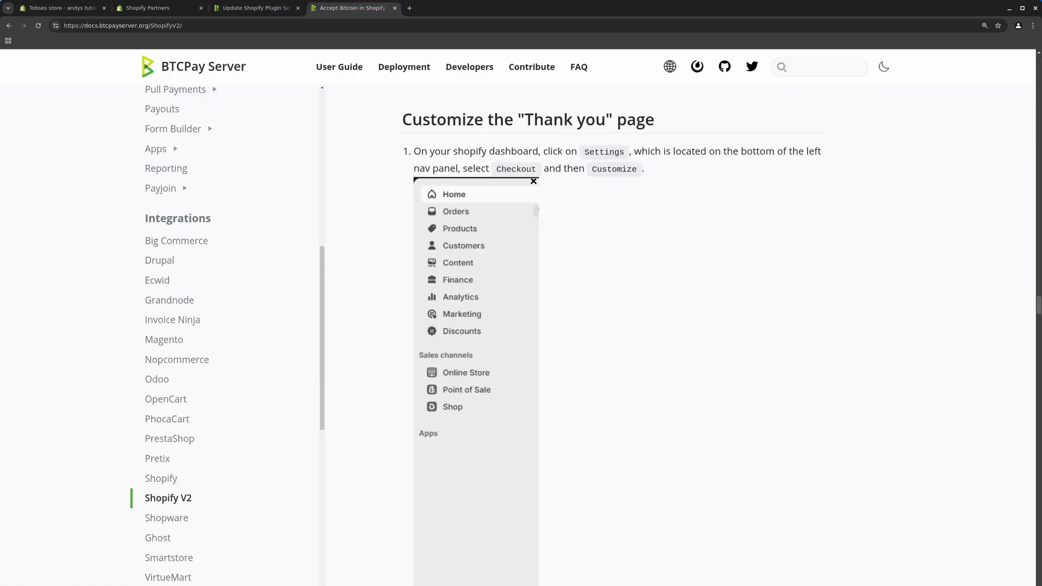
pyautogui.click(62, 8)
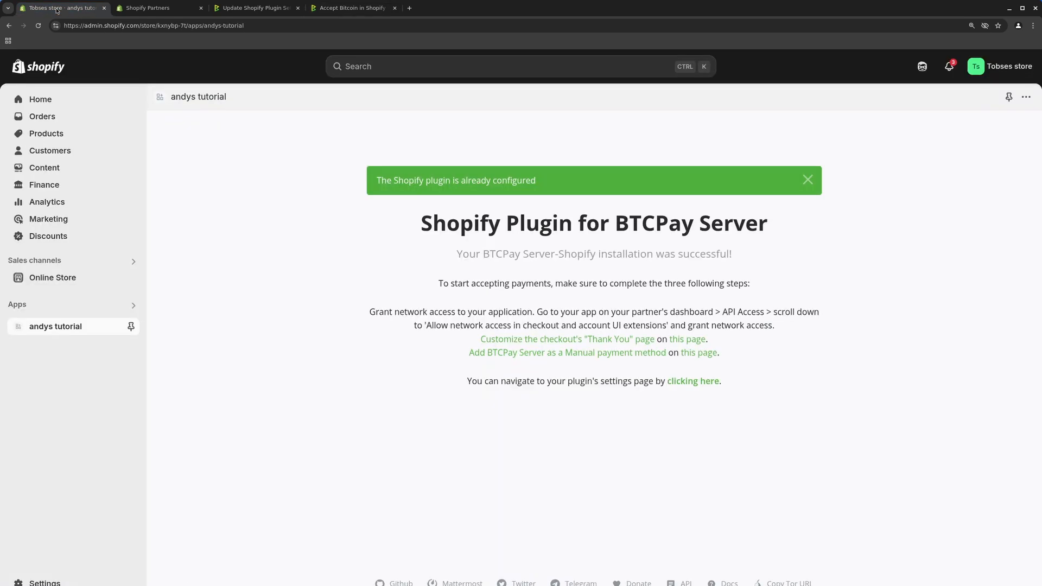
pyautogui.click(45, 581)
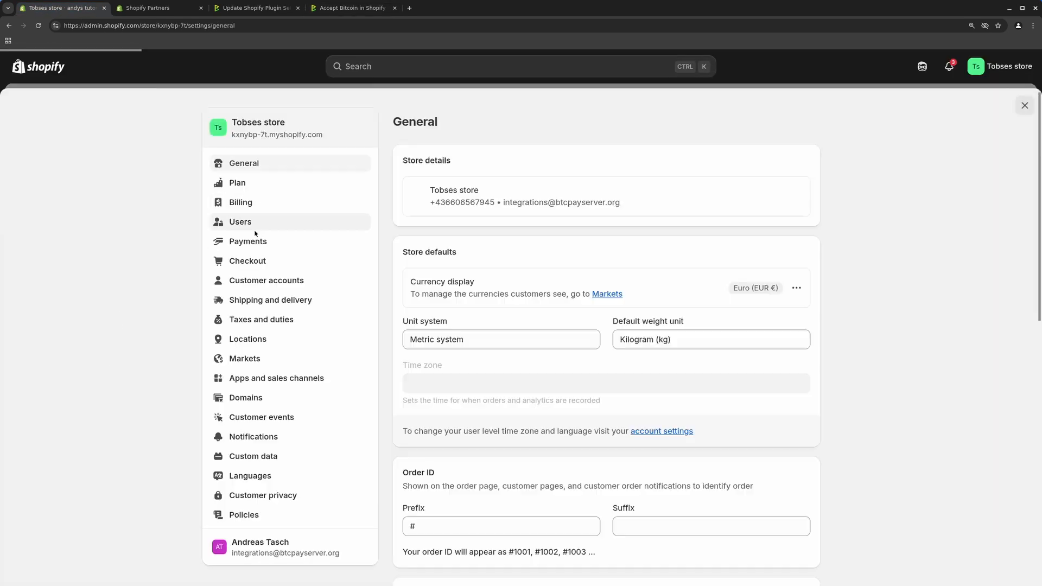
pyautogui.click(250, 261)
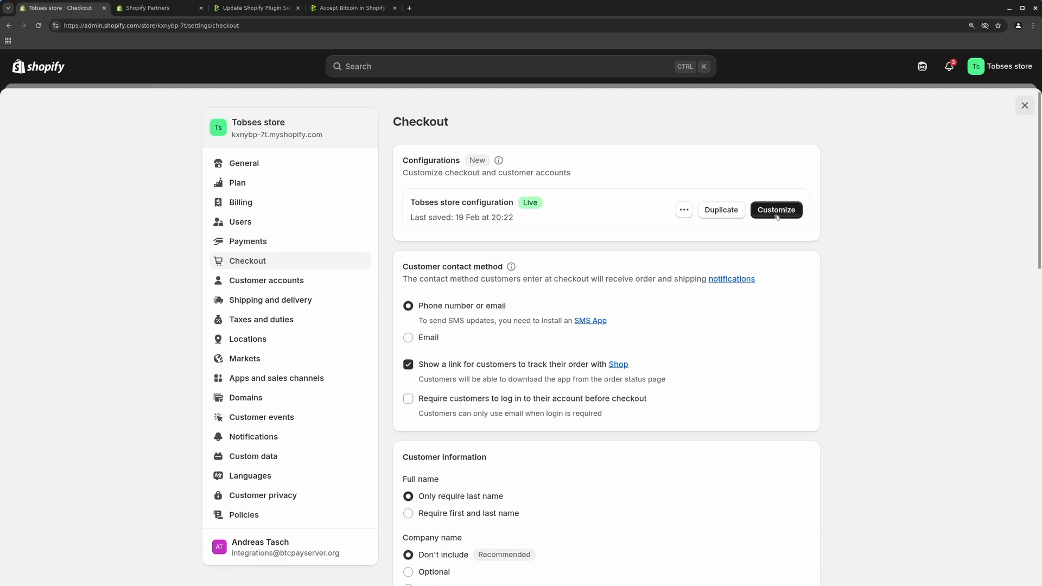
pyautogui.click(778, 211)
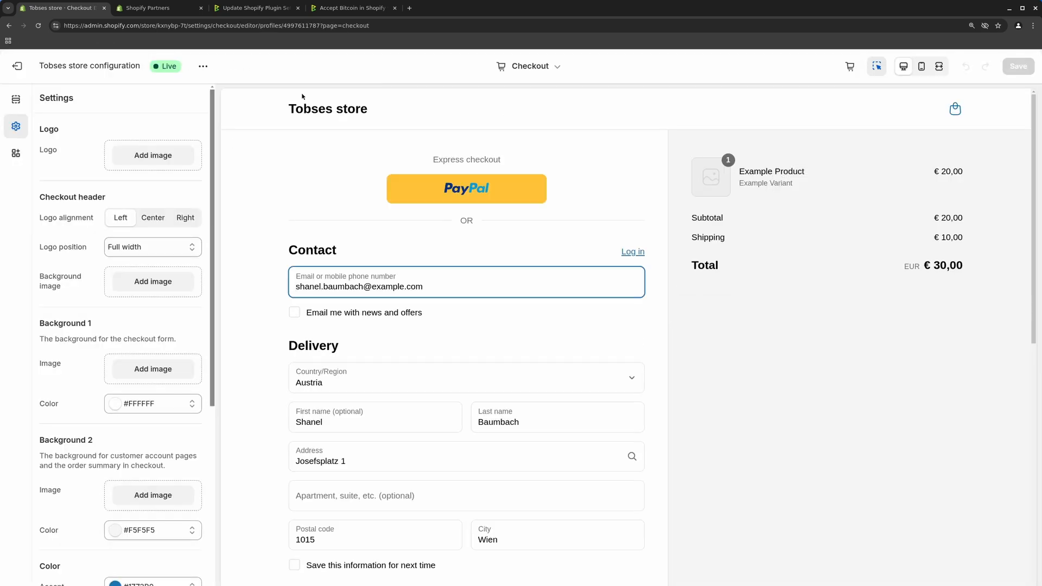
# Browse the checkout apps and look at BTCPay Checkout's placement options
pyautogui.click(15, 154)
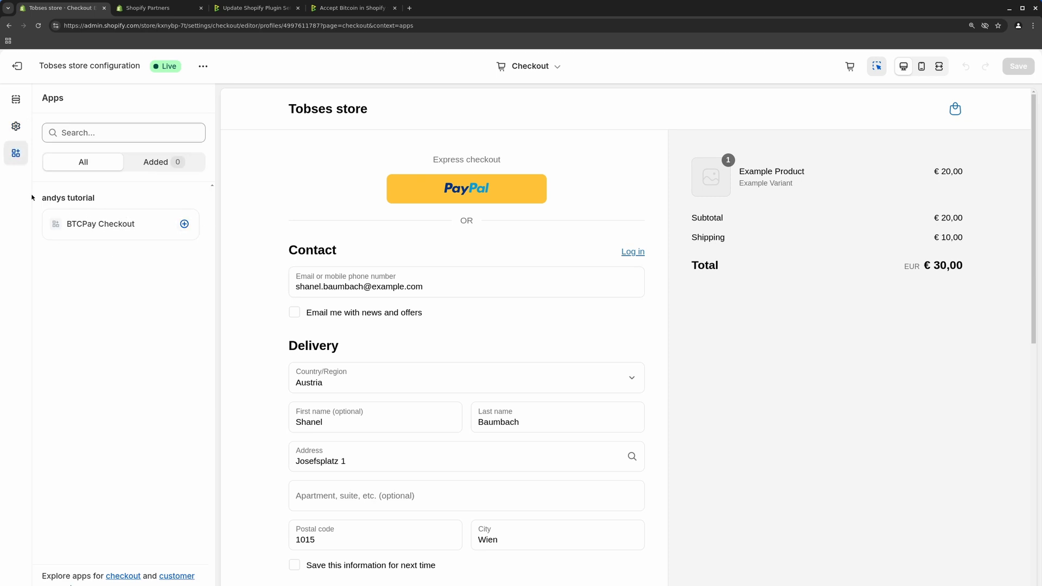
pyautogui.moveTo(46, 198); pyautogui.dragTo(83, 198)
pyautogui.click(184, 224)
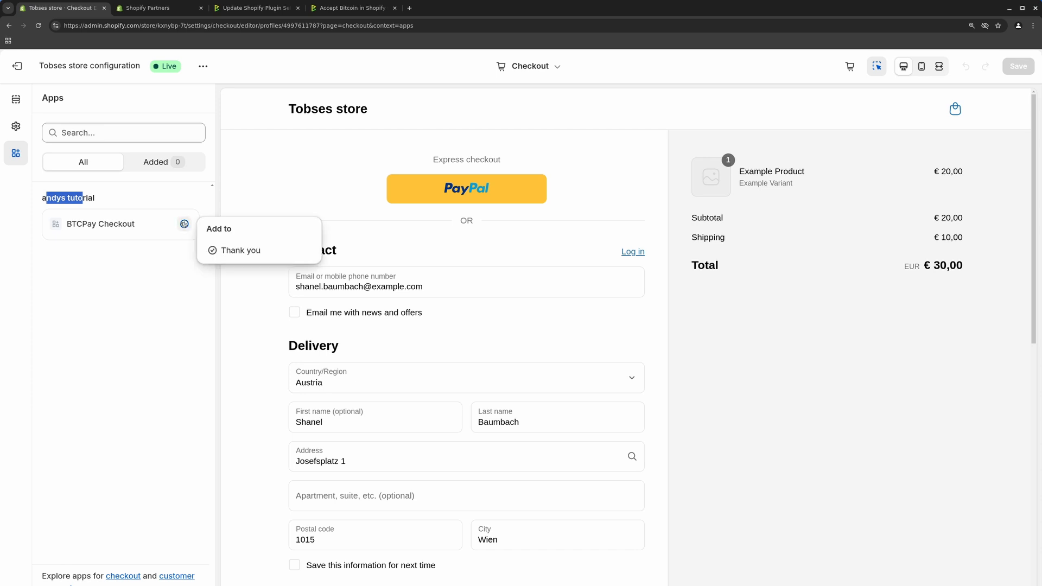
pyautogui.click(151, 269)
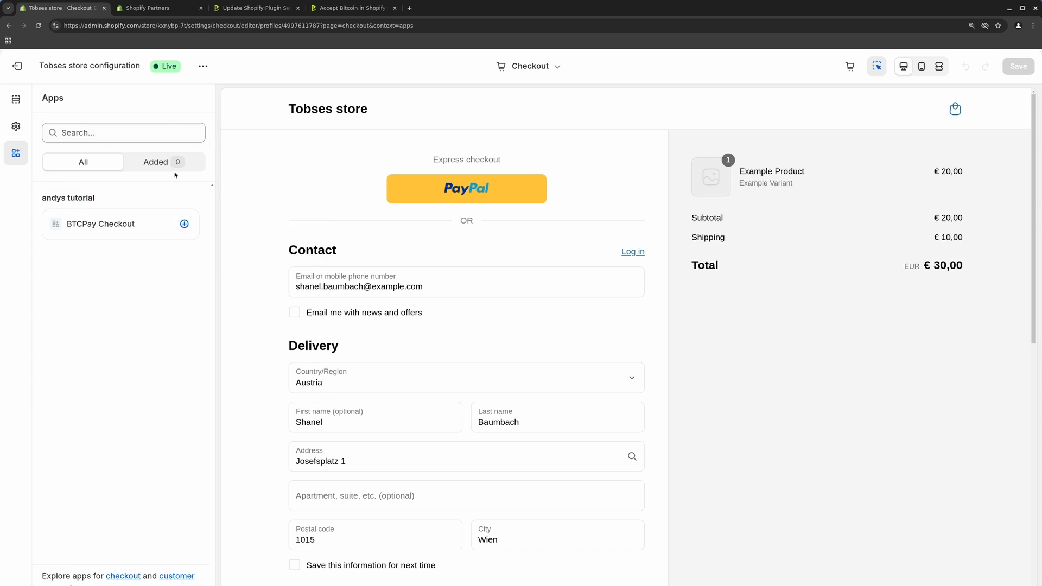
# Add the BTCPay Checkout block to the Thank you page, save, and verify it under Order details
pyautogui.click(552, 69)
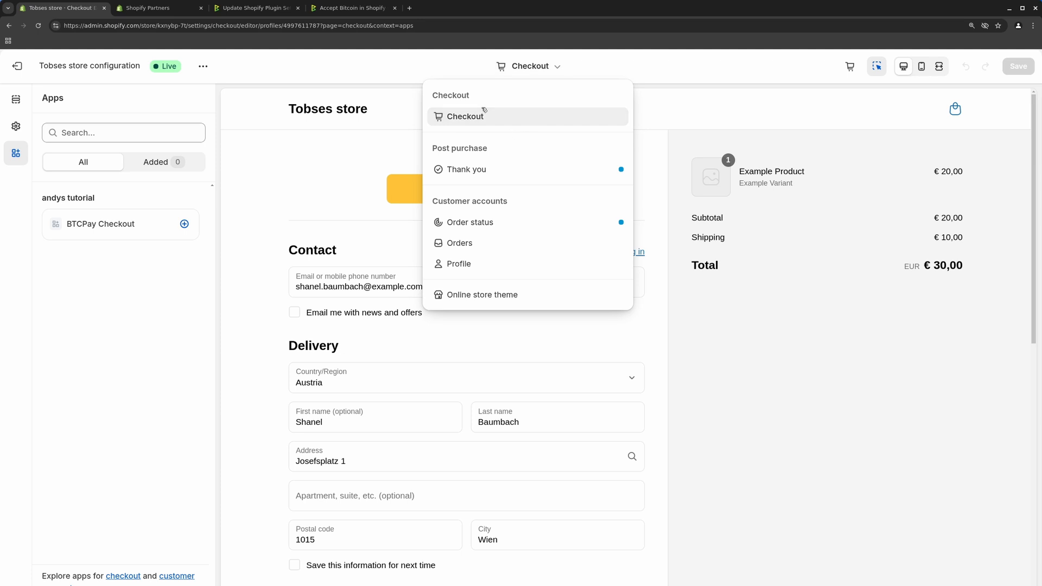
pyautogui.click(474, 170)
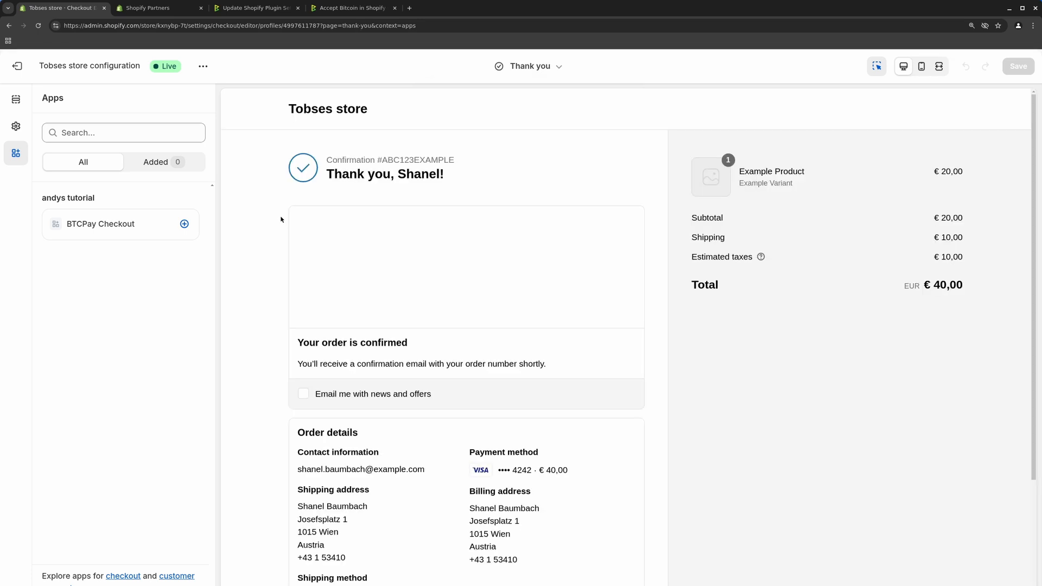
pyautogui.click(184, 224)
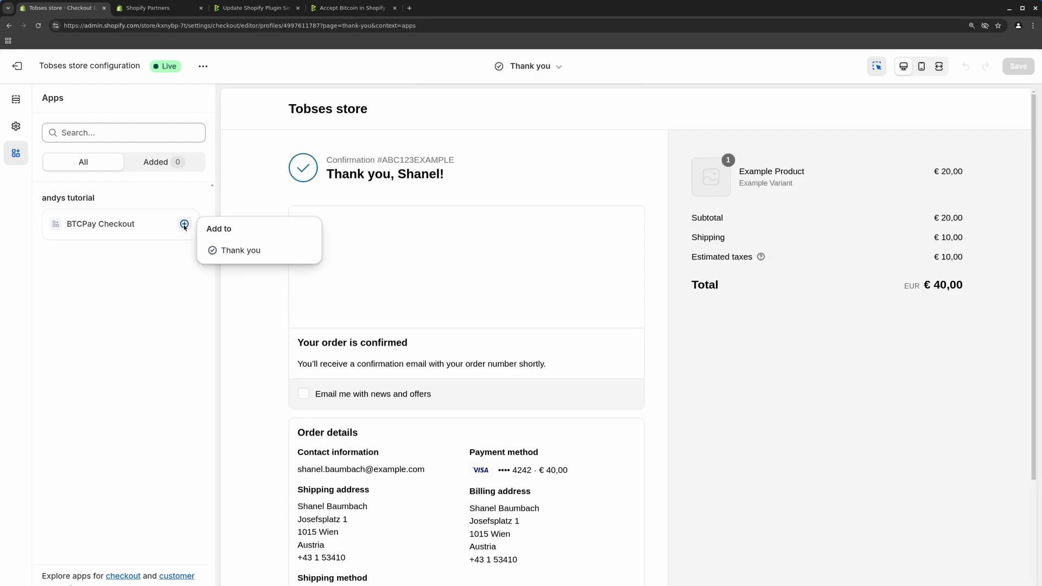
pyautogui.click(237, 252)
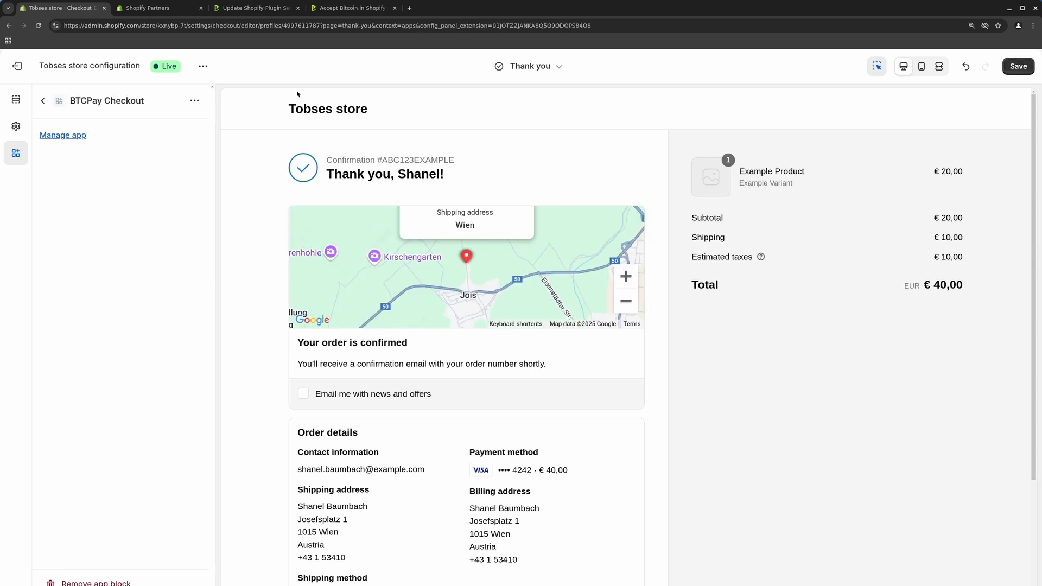
pyautogui.click(1018, 66)
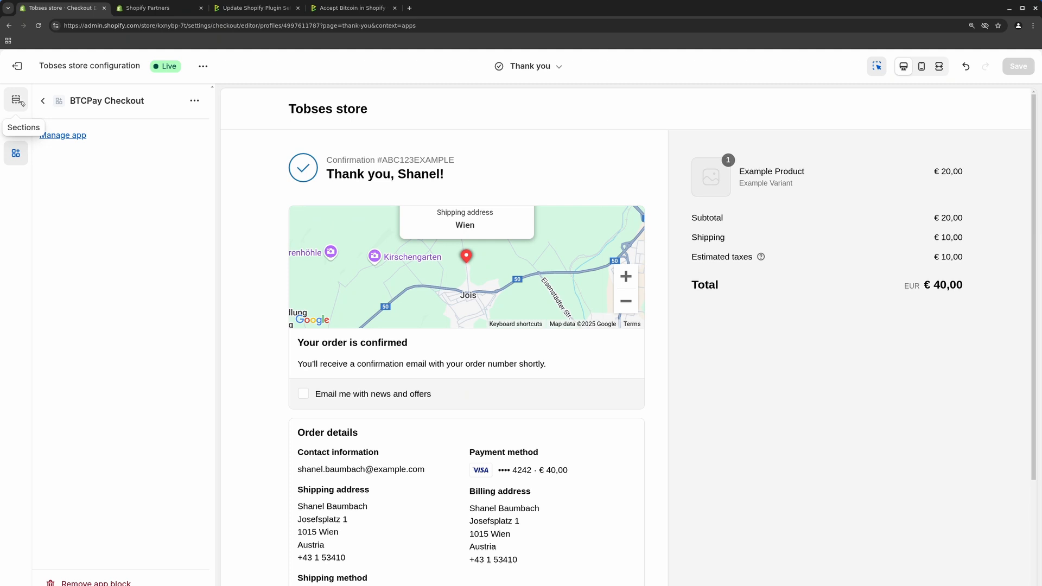
pyautogui.click(22, 102)
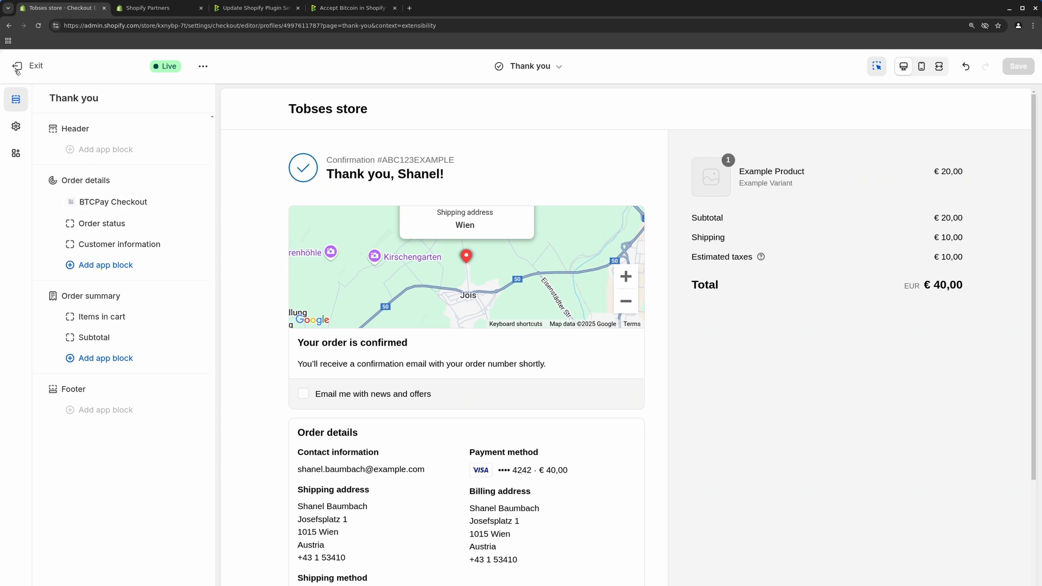
pyautogui.click(344, 7)
# Scroll the Shopify V2 docs to the 'Set up a custom payment method in Shopify' section
pyautogui.scroll(-5, 558, 253)
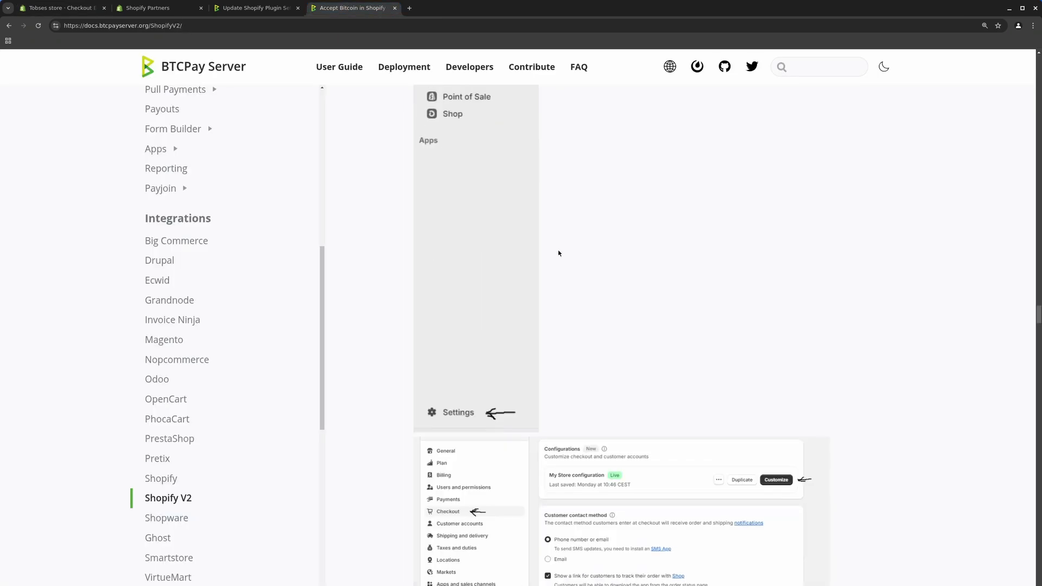
pyautogui.scroll(-5, 558, 253)
pyautogui.scroll(-3, 649, 279)
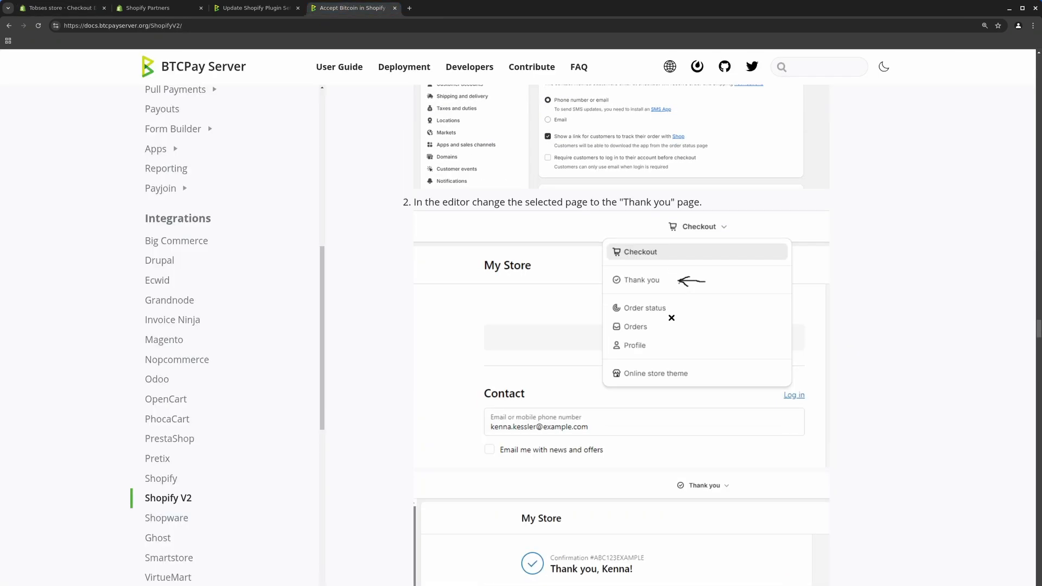
pyautogui.scroll(-10, 672, 317)
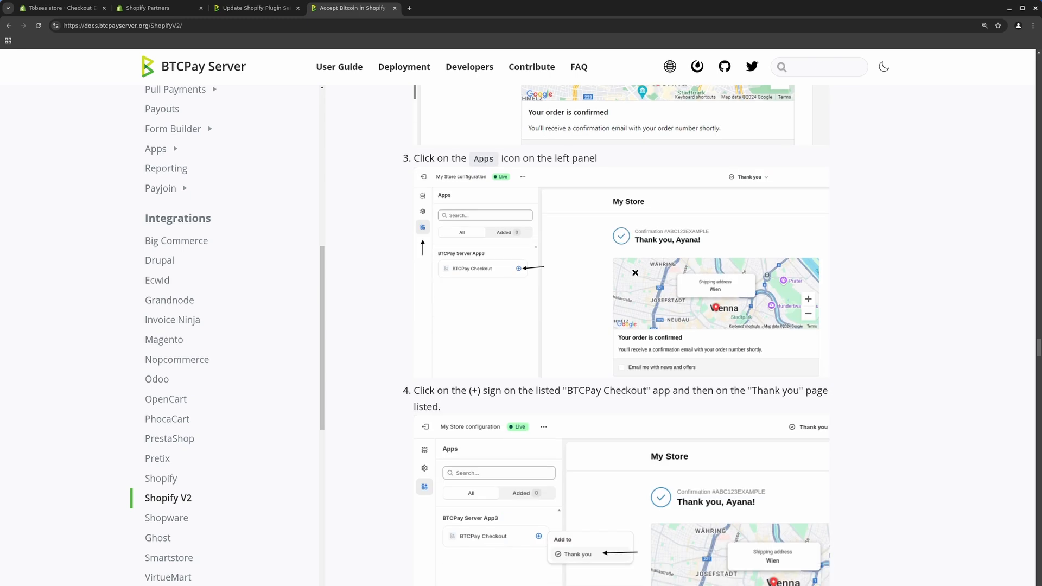
pyautogui.scroll(-4, 635, 273)
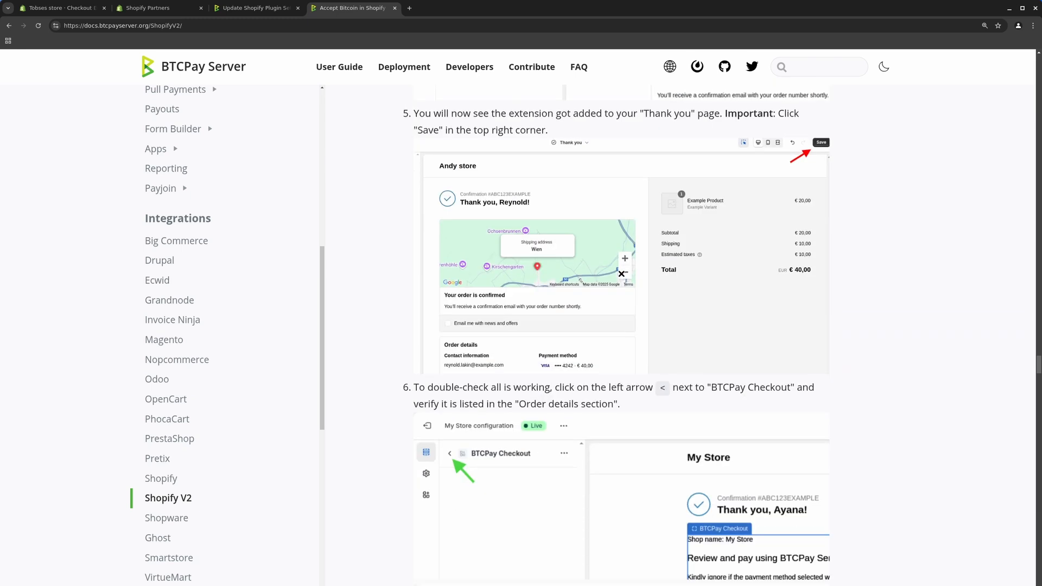
pyautogui.scroll(-3, 621, 273)
pyautogui.scroll(-4, 605, 278)
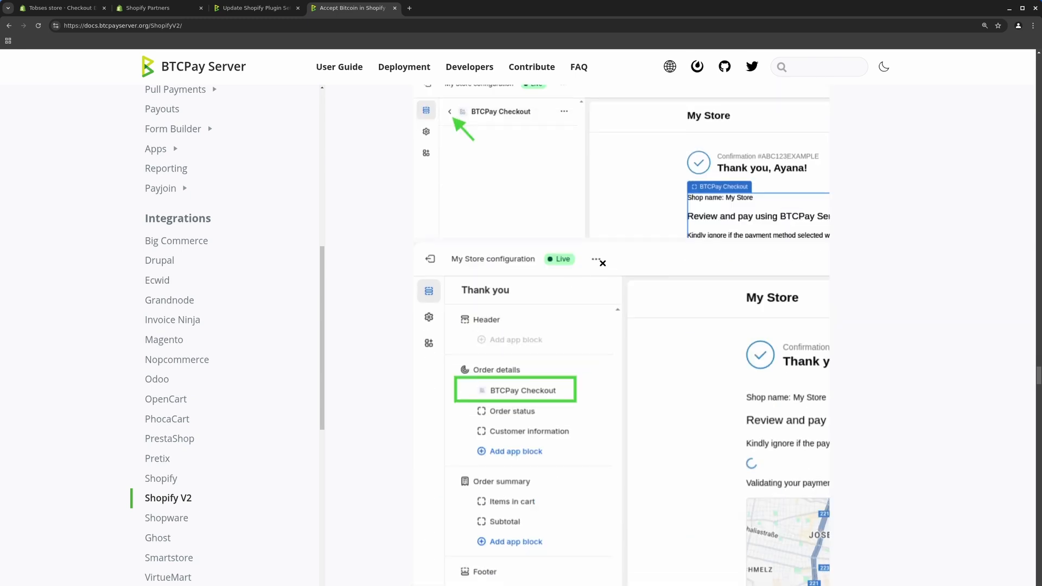
pyautogui.scroll(-3, 602, 263)
pyautogui.scroll(-2, 586, 298)
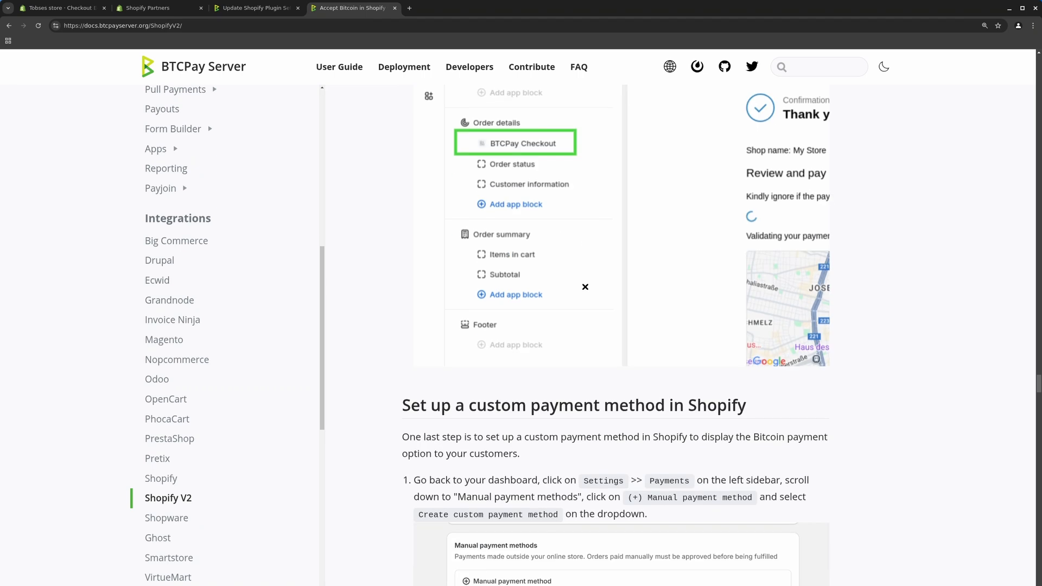
pyautogui.scroll(-5, 585, 286)
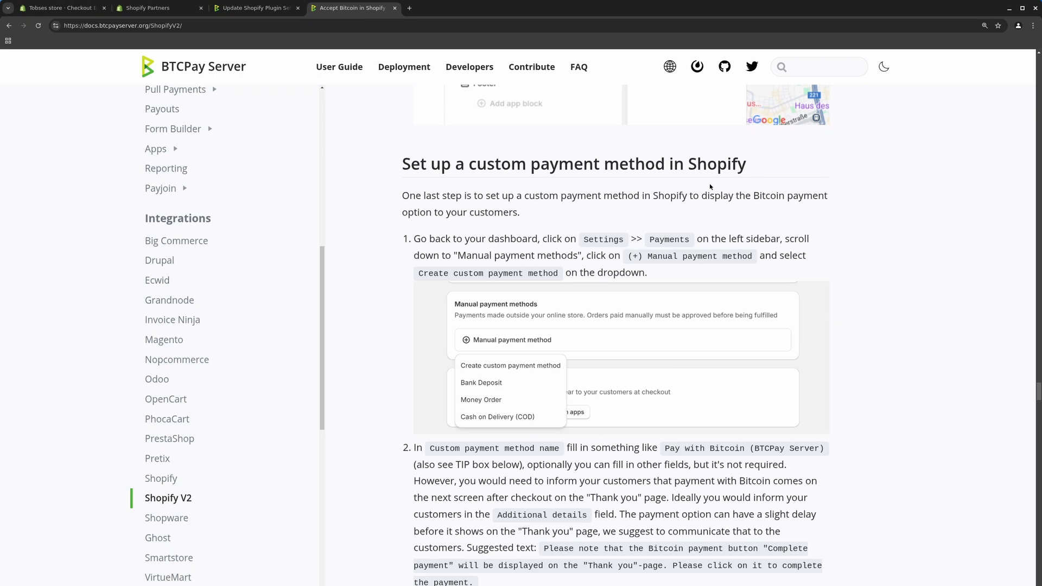
# Exit the checkout editor and show the manual payment method options under Settings > Payments
pyautogui.click(61, 11)
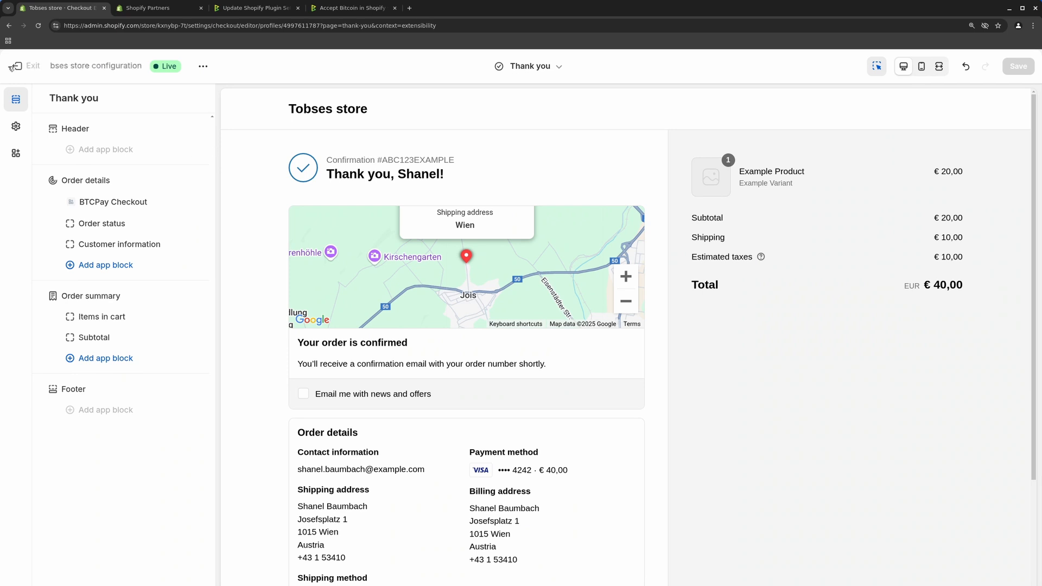
pyautogui.click(17, 66)
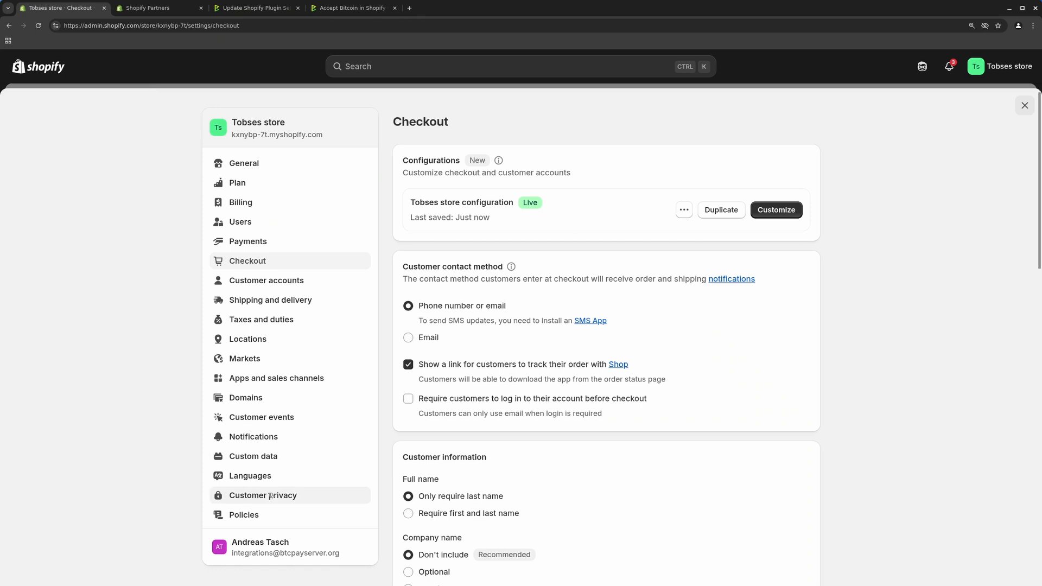
pyautogui.click(249, 242)
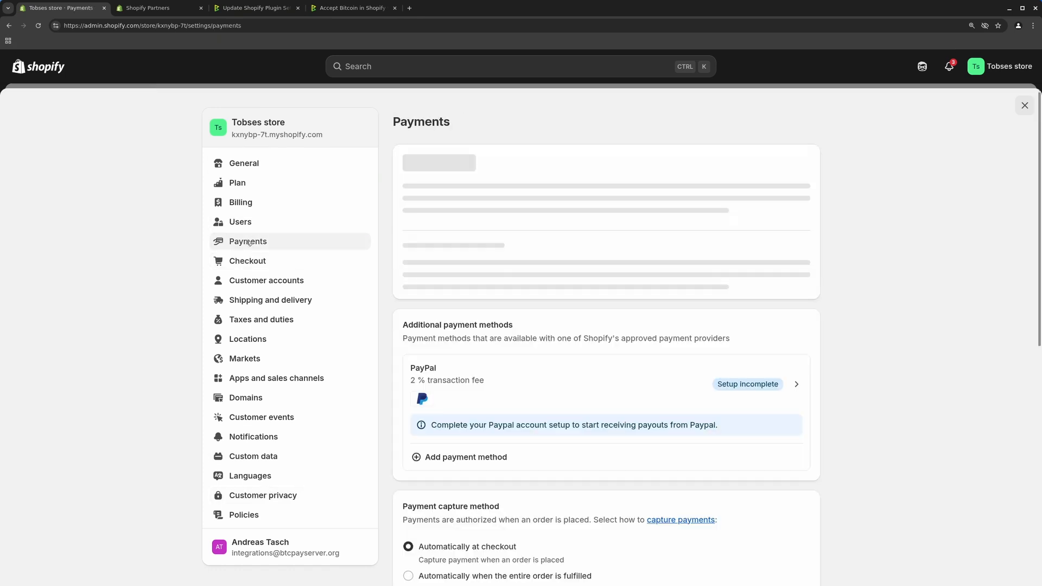
pyautogui.scroll(-3, 620, 297)
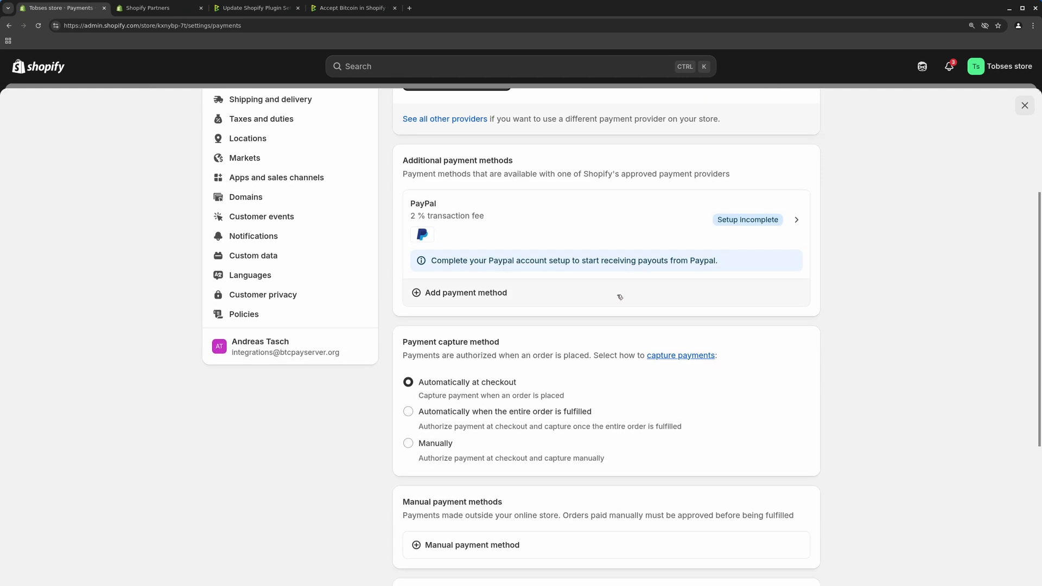
pyautogui.scroll(-5, 620, 298)
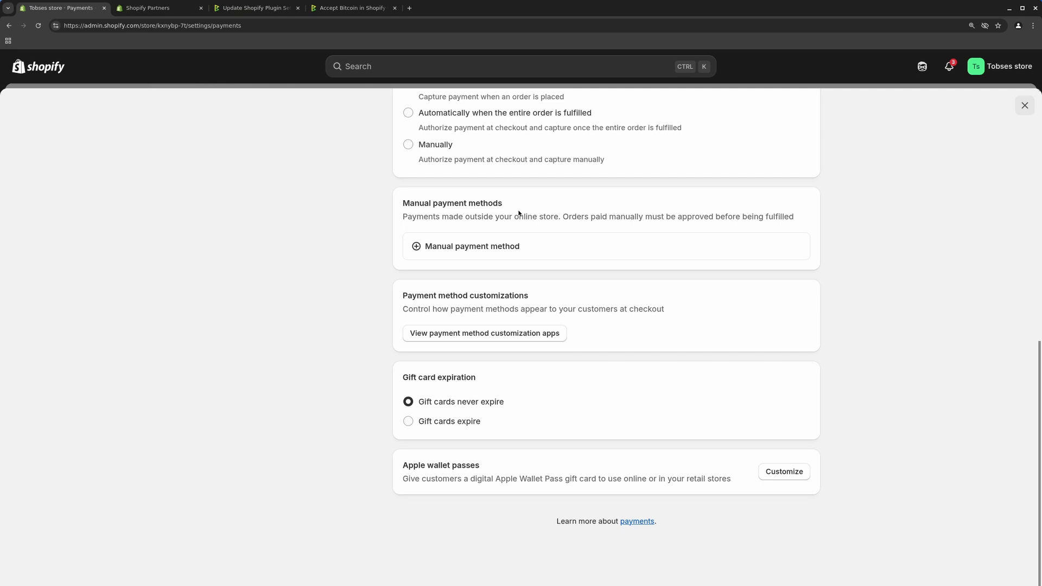
pyautogui.click(445, 247)
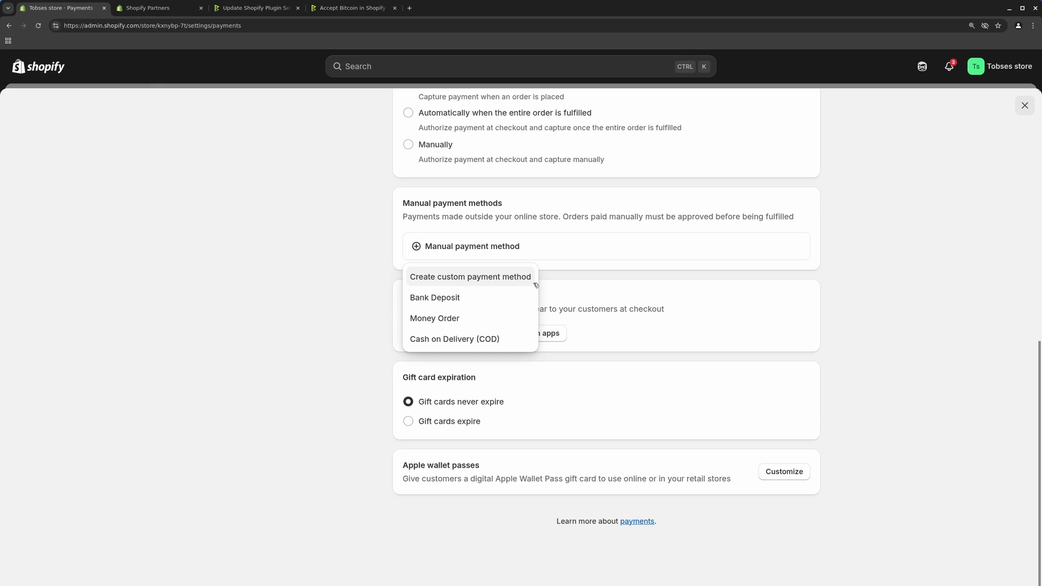
pyautogui.click(377, 10)
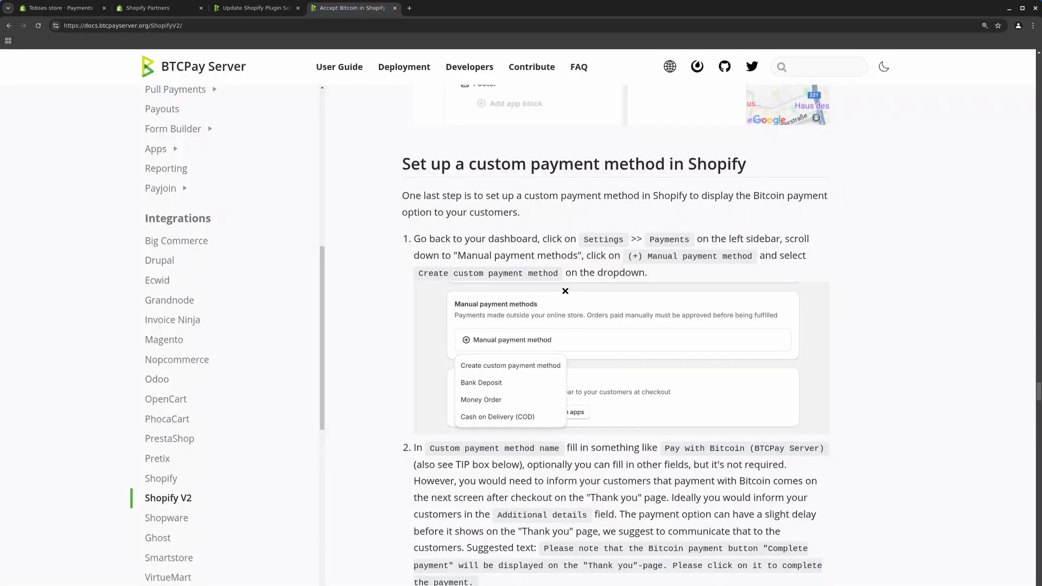
pyautogui.scroll(-3, 487, 344)
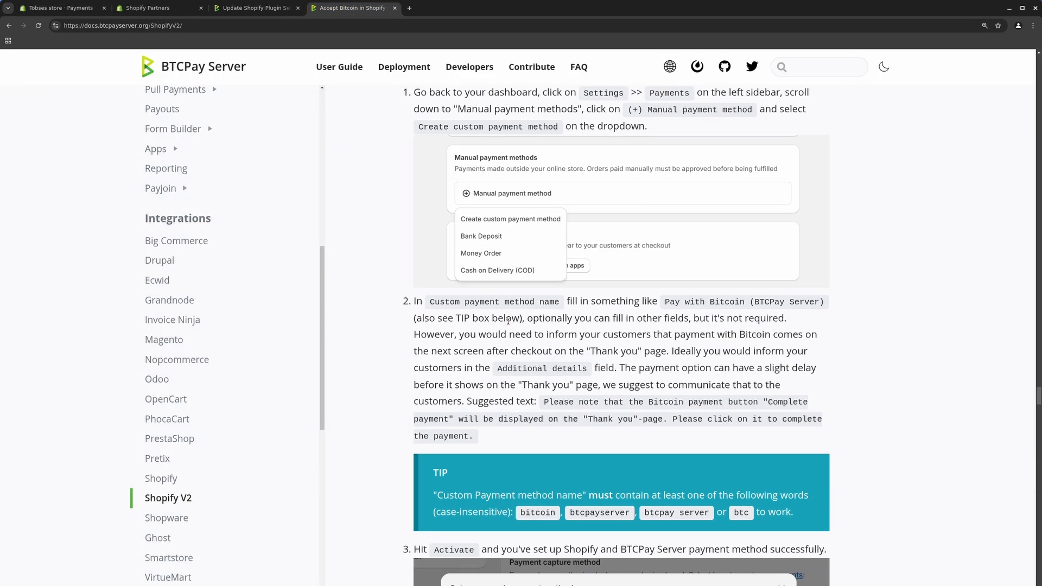
pyautogui.scroll(1, 588, 184)
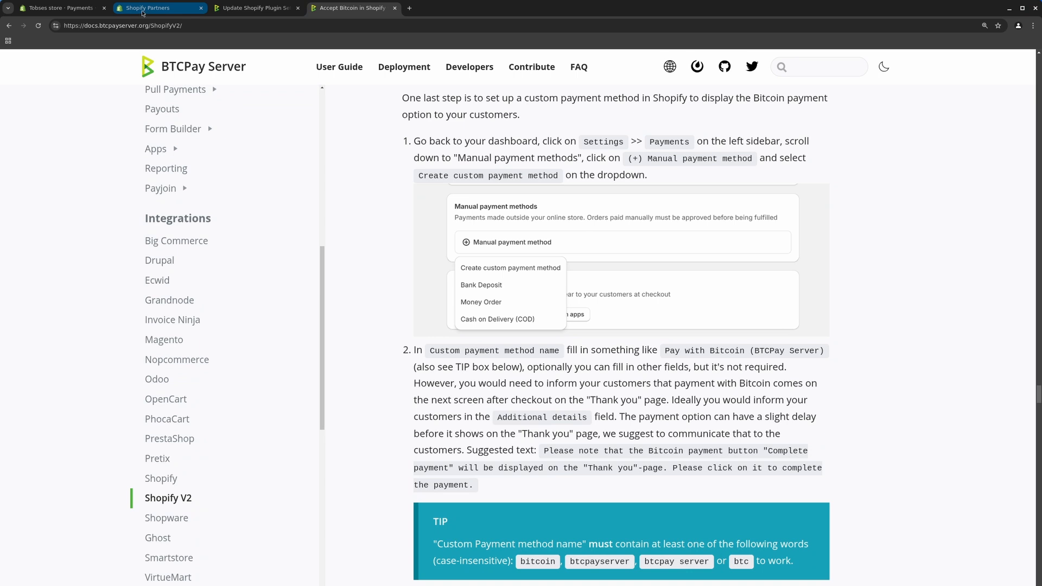
pyautogui.click(61, 7)
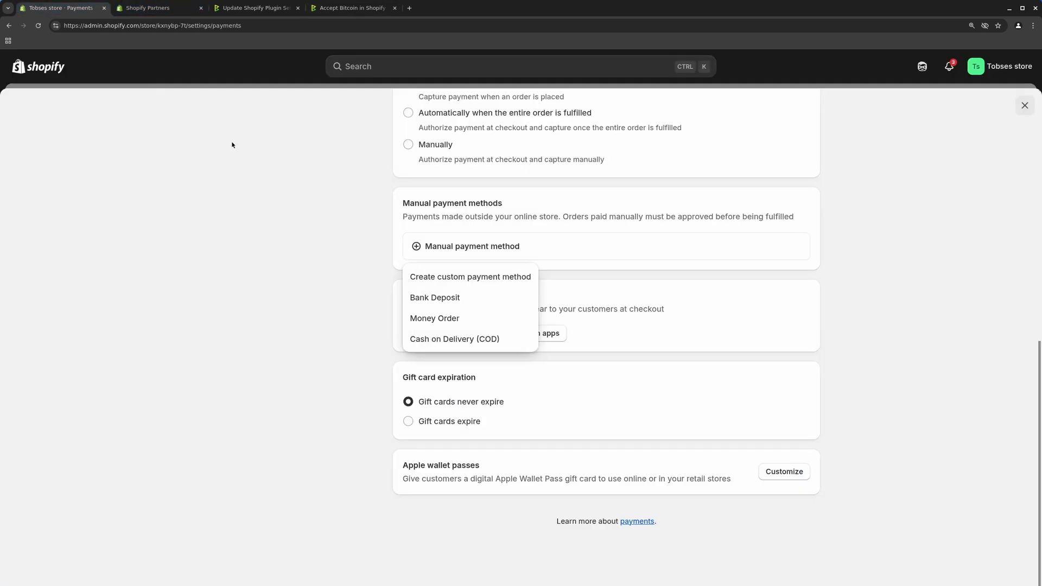
# Create a custom payment method named 'Pay with Bitcoin / Lightning Network'
pyautogui.click(462, 278)
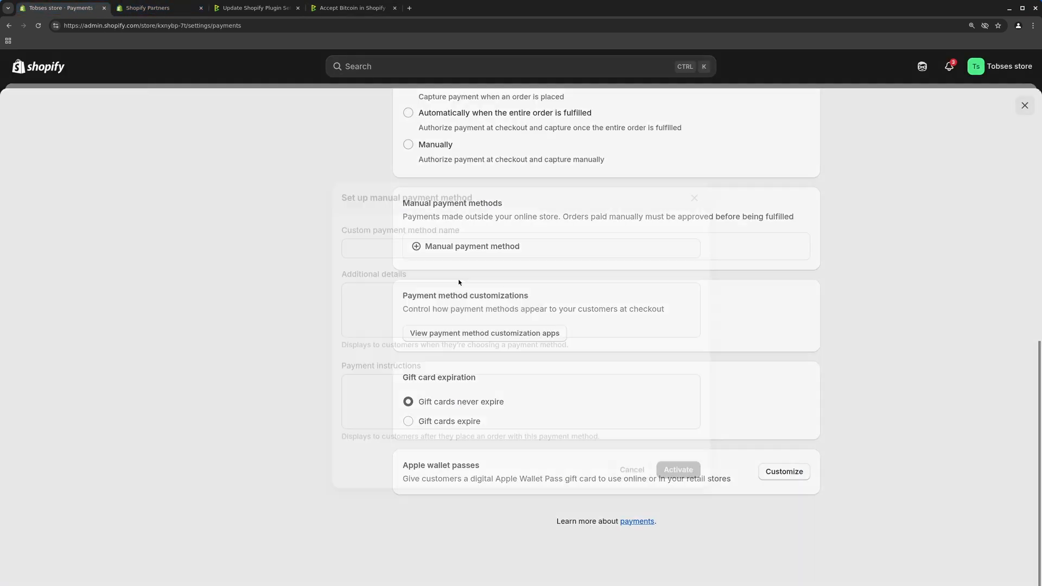
pyautogui.click(427, 239)
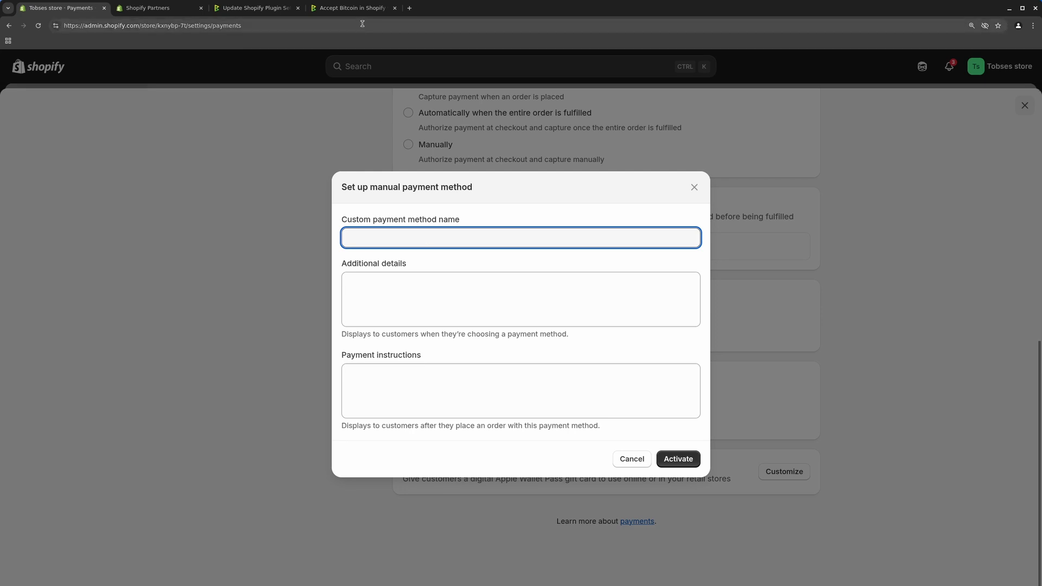
pyautogui.click(352, 8)
pyautogui.scroll(-3, 513, 385)
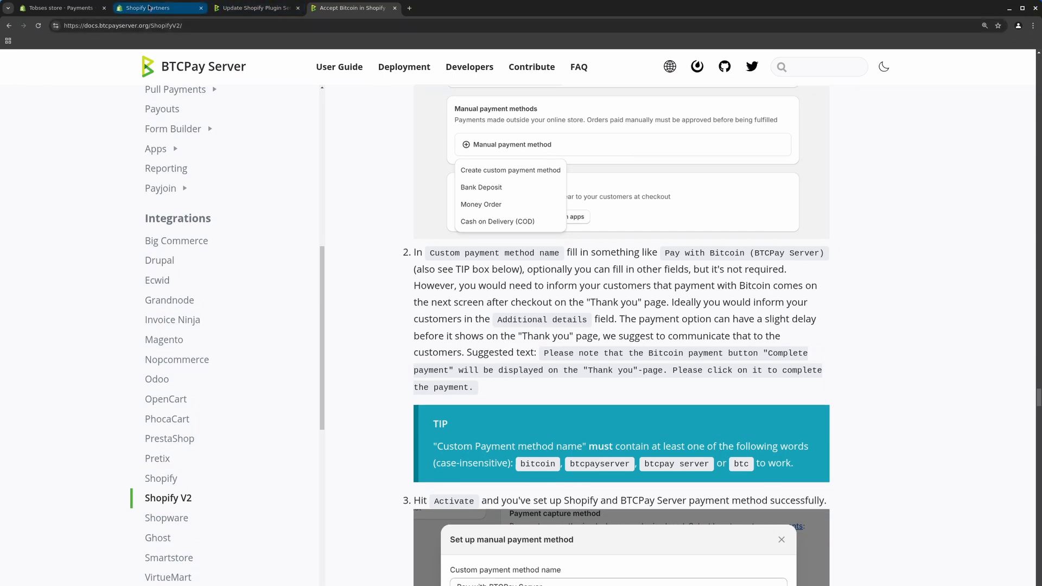
pyautogui.click(65, 10)
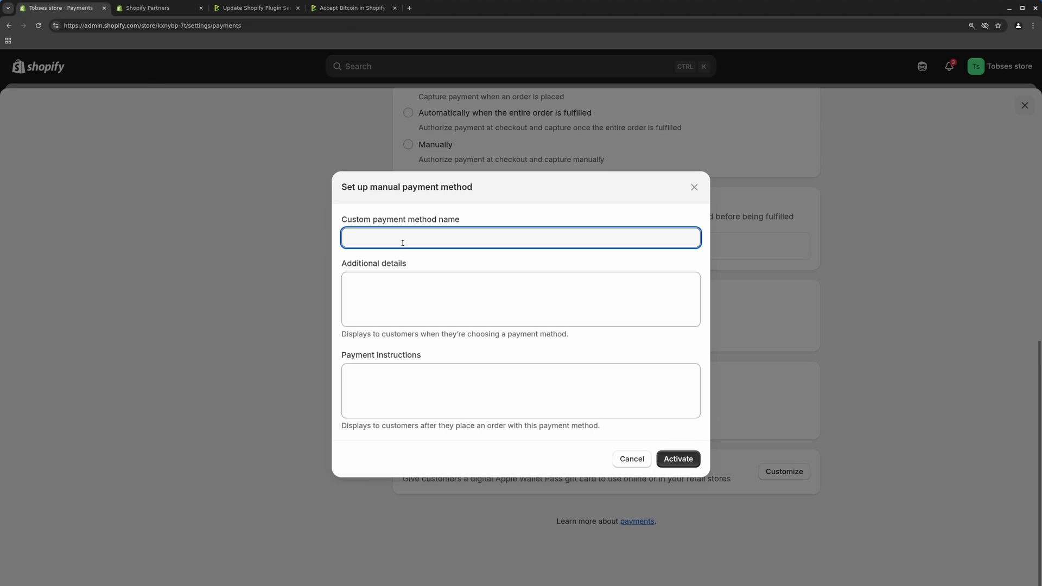
pyautogui.click(425, 243)
pyautogui.write('Pay with Bitcoin / Lightning Networ')
pyautogui.write('k')
# Paste the guide's suggested Complete payment note into Additional details and activate the method
pyautogui.click(395, 282)
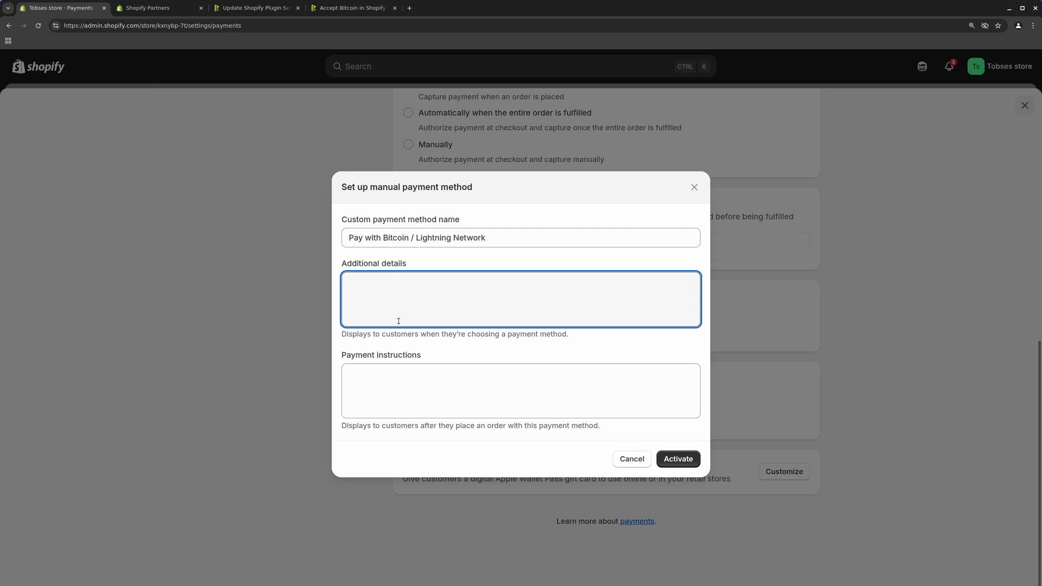
pyautogui.click(360, 11)
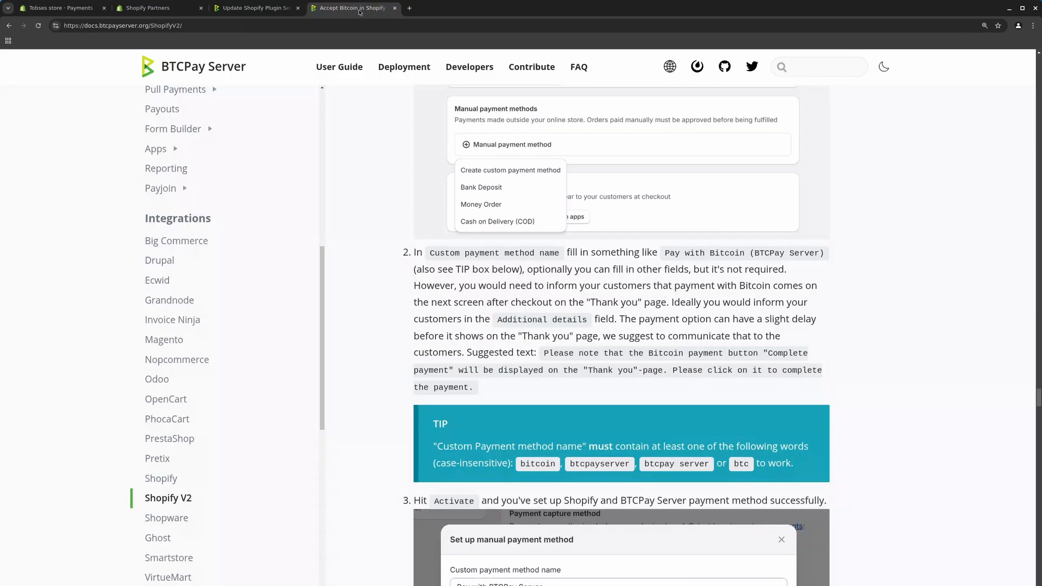
pyautogui.moveTo(544, 353); pyautogui.dragTo(474, 389)
pyautogui.hotkey('ctrl', 'c')
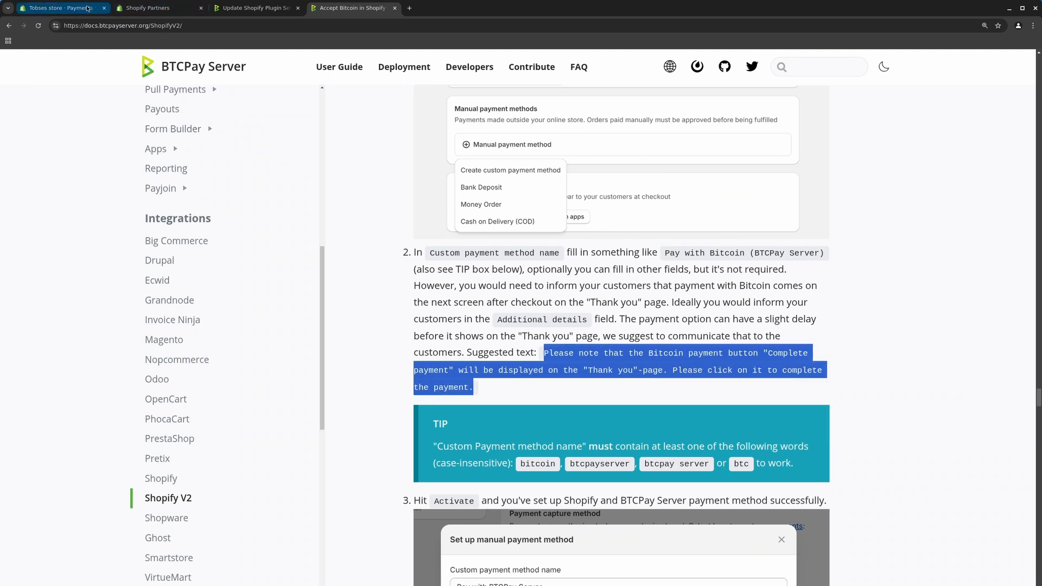
pyautogui.click(73, 9)
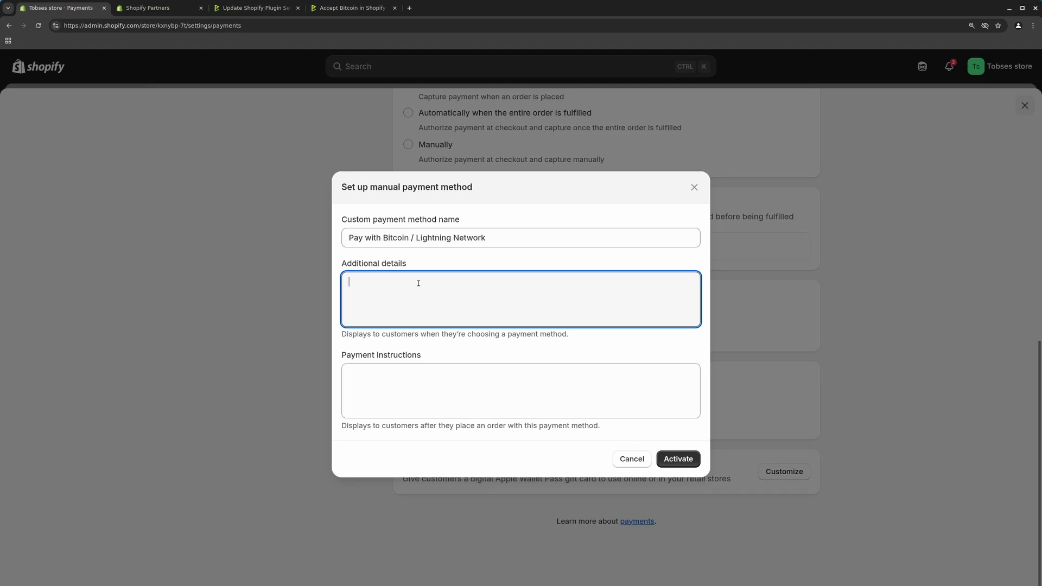
pyautogui.hotkey('ctrl', 'v')
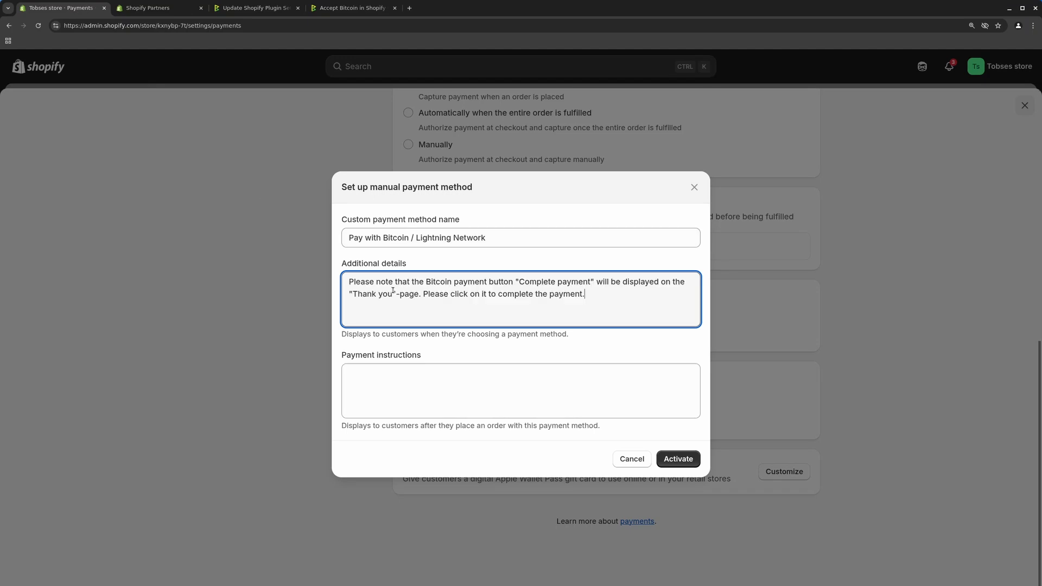
pyautogui.click(678, 459)
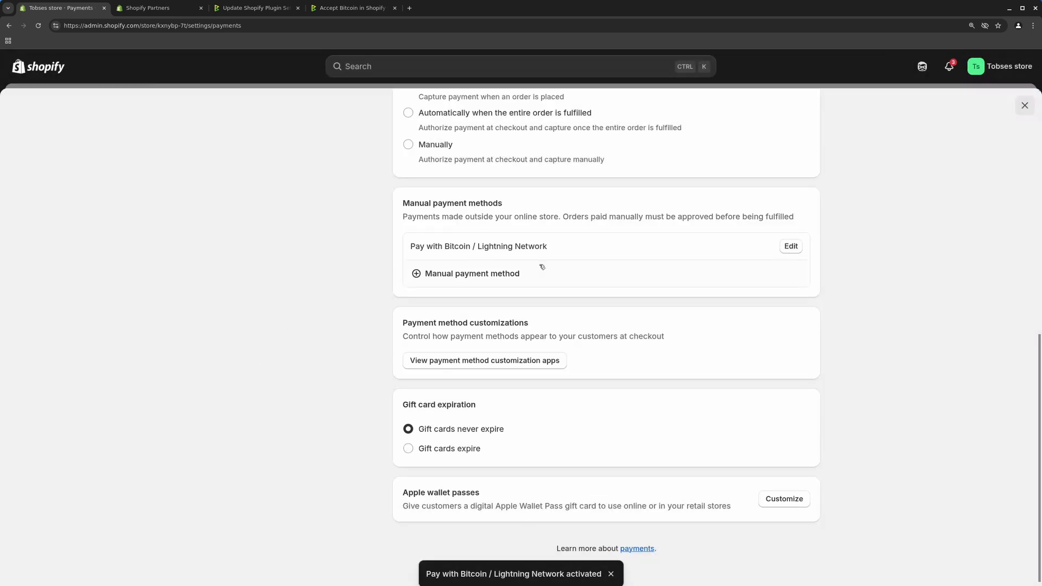
# Check the demo checkout in the BTCPay docs, then close Shopify Settings to reach Home
pyautogui.click(363, 14)
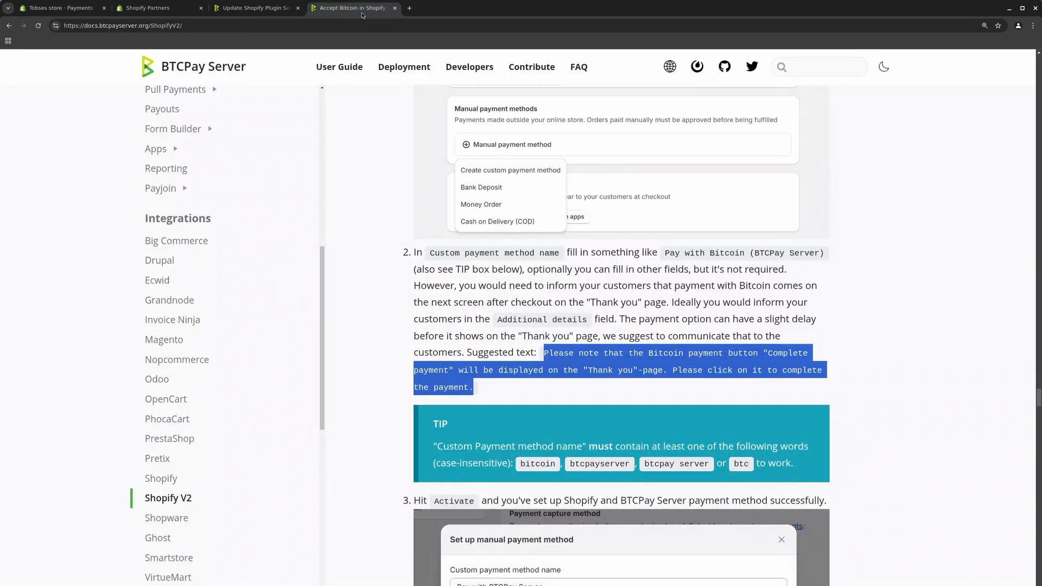
pyautogui.scroll(-10, 498, 318)
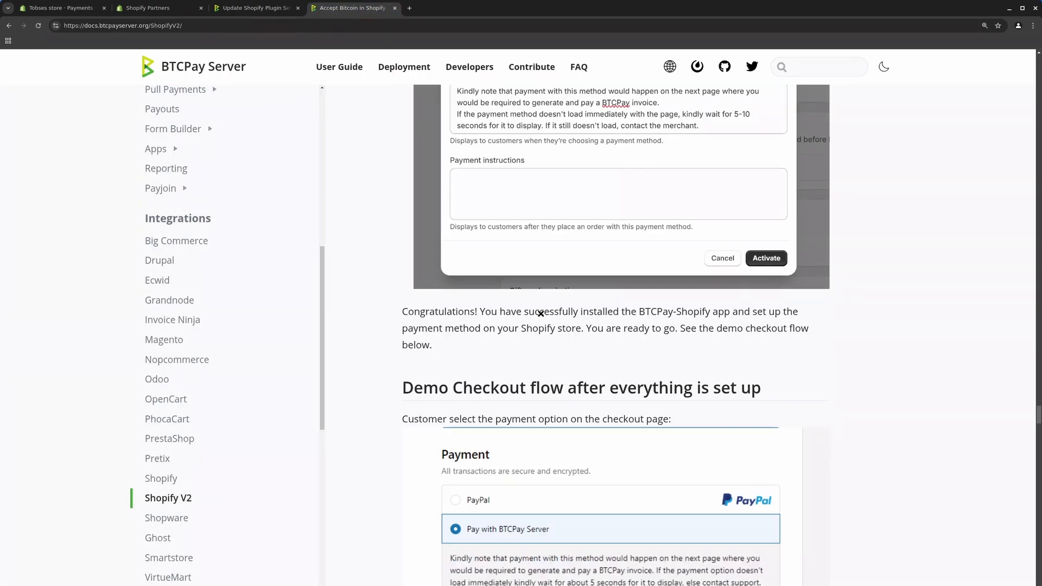
pyautogui.scroll(-2, 540, 313)
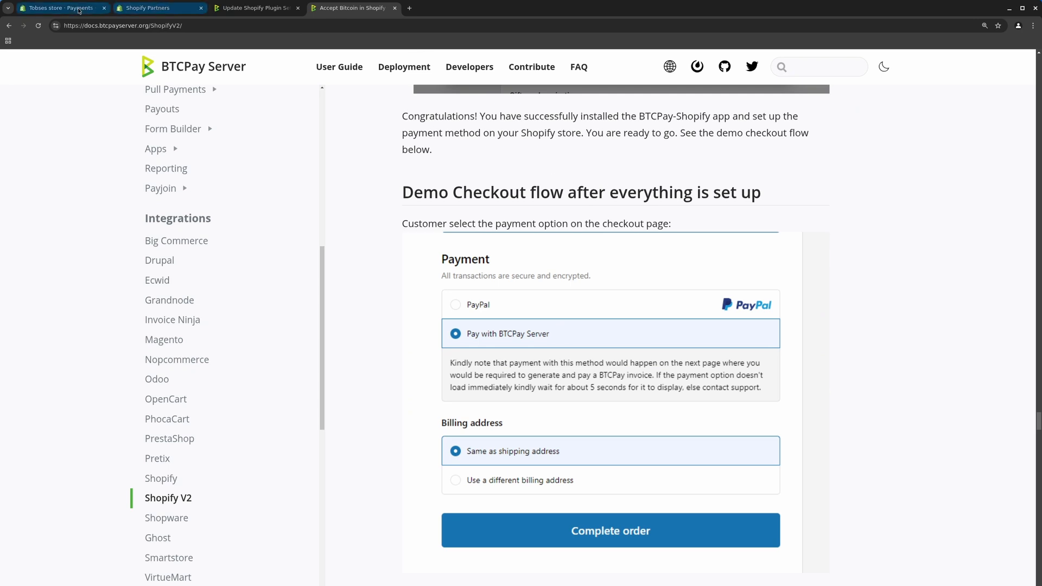
pyautogui.click(61, 13)
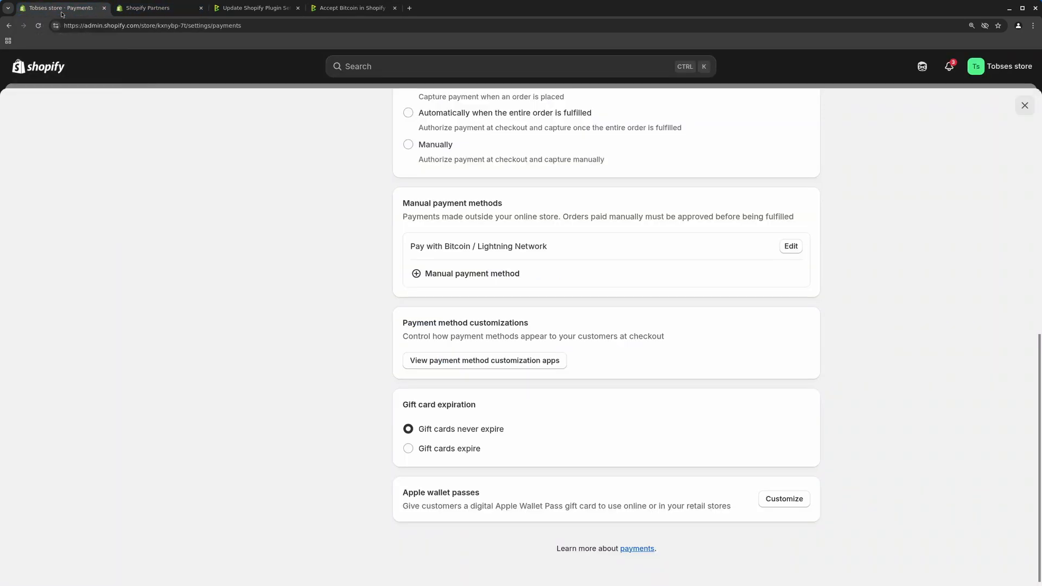
pyautogui.scroll(10, 244, 207)
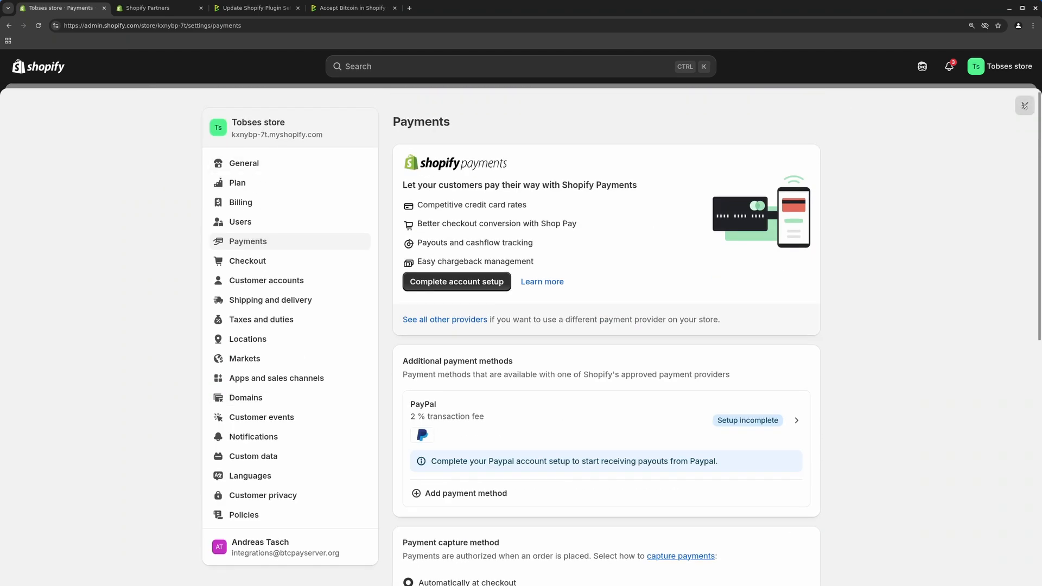
pyautogui.click(1025, 106)
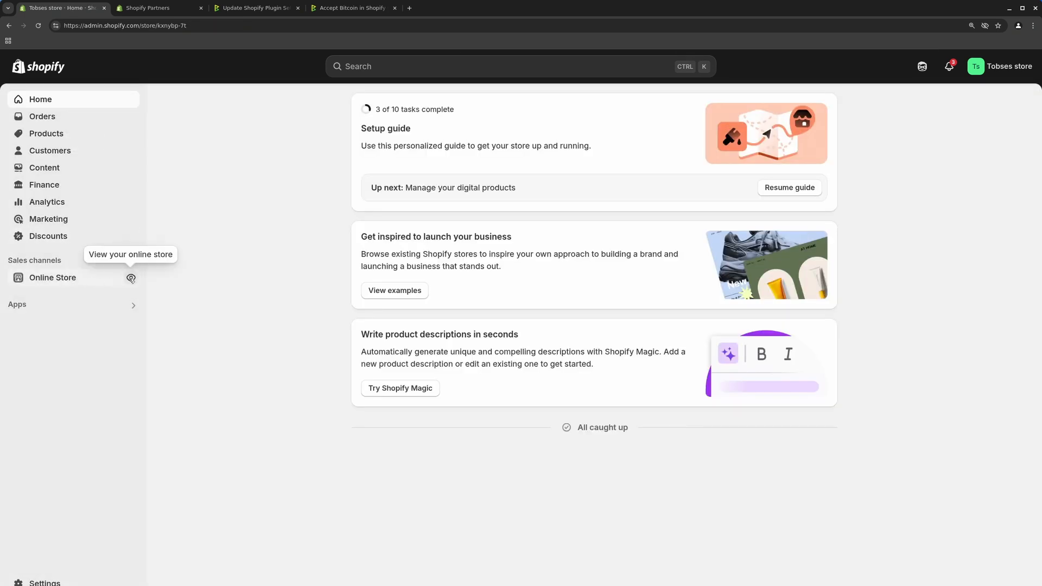
# Open the storefront, add the test product to the cart, and proceed to checkout
pyautogui.click(131, 278)
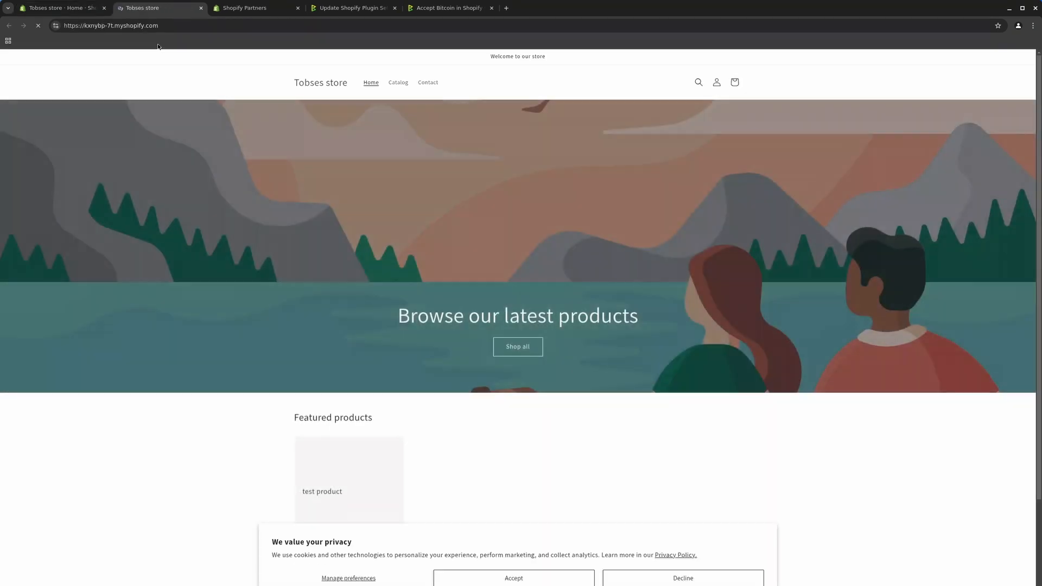
pyautogui.scroll(-2, 282, 358)
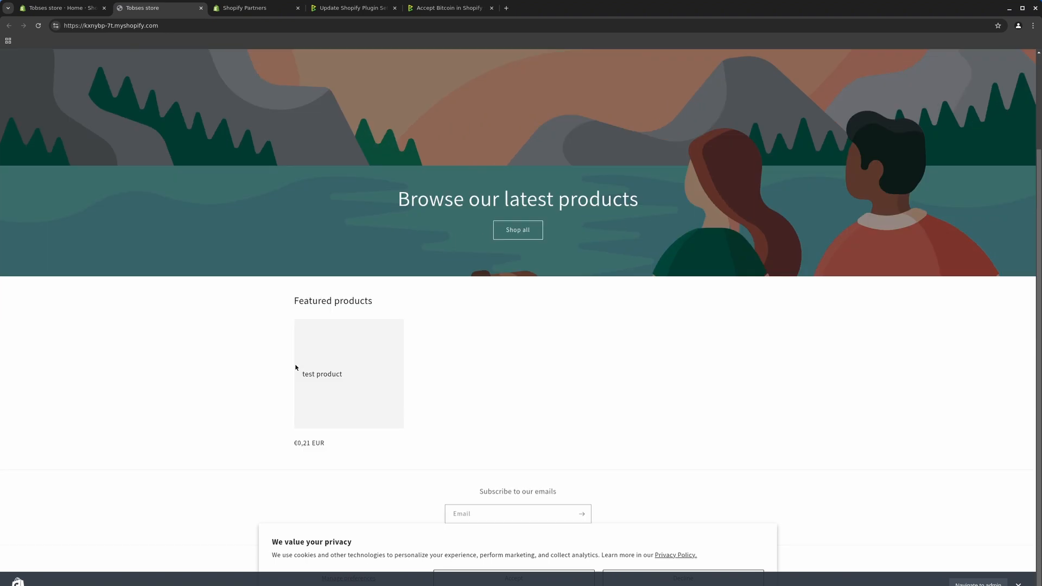
pyautogui.click(328, 382)
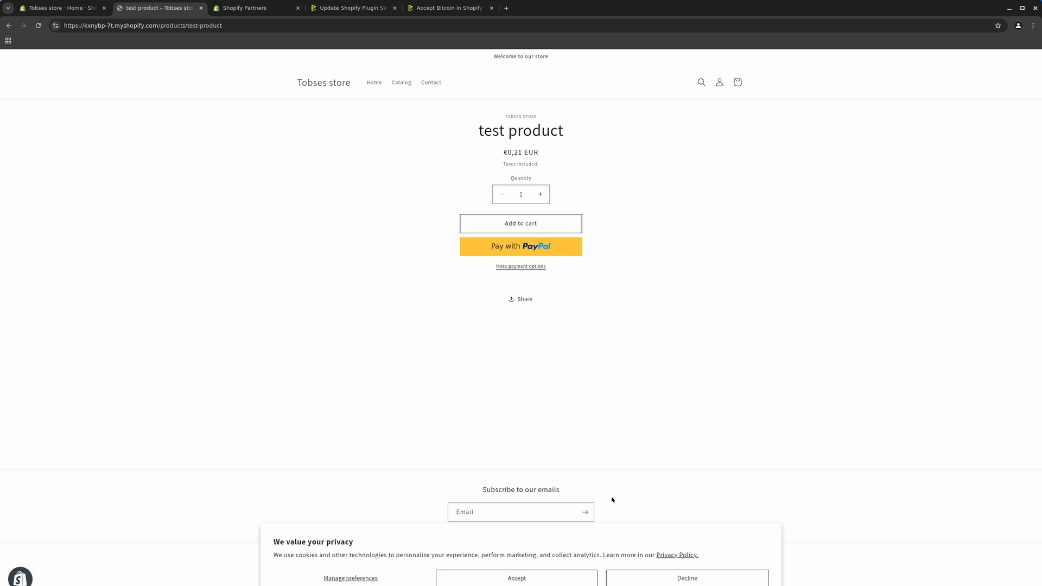
pyautogui.click(521, 223)
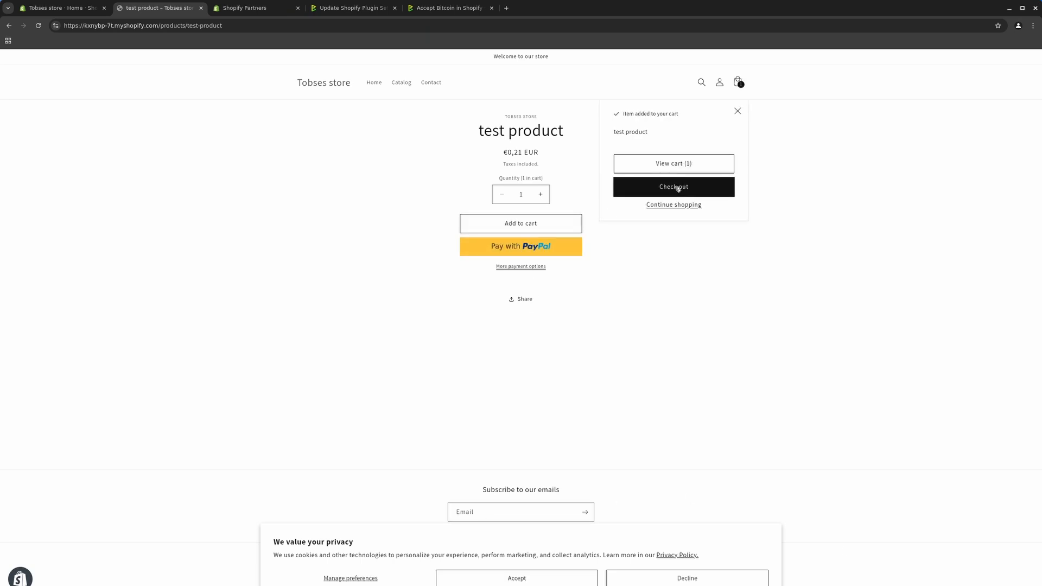
pyautogui.click(674, 186)
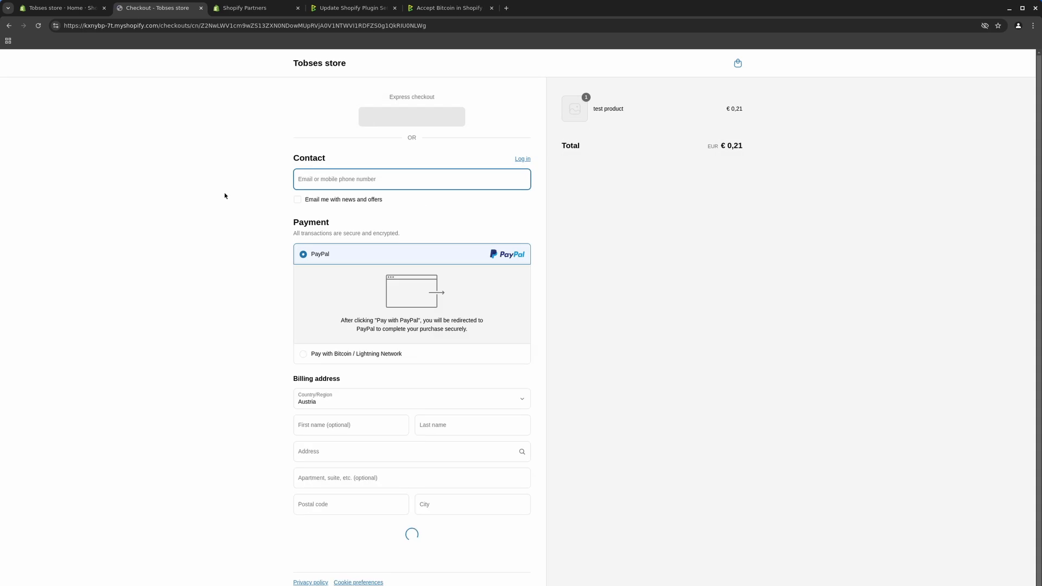
# Select Pay with Bitcoin / Lightning Network and fill billing name, address 'test', postcode 1111, city 'vienn'
pyautogui.click(314, 355)
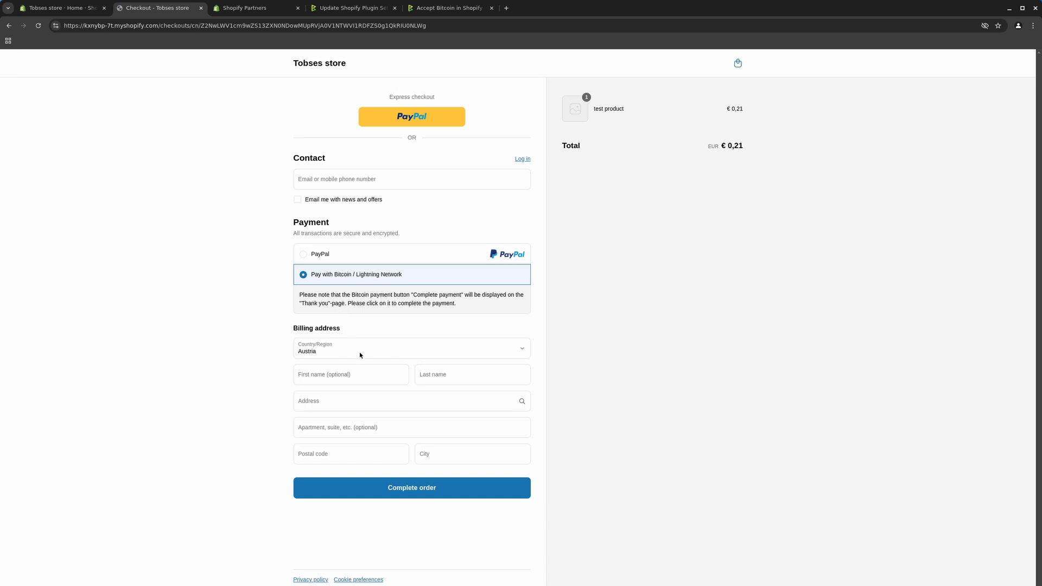
pyautogui.click(333, 376)
pyautogui.write('test')
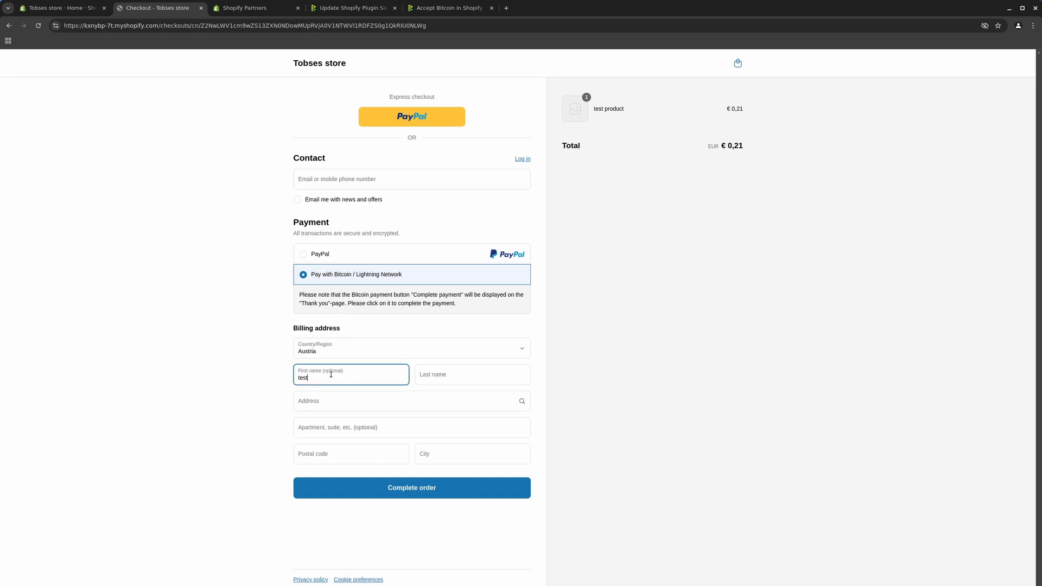
pyautogui.press('Tab')
pyautogui.write('test')
pyautogui.press('Tab')
pyautogui.write('test')
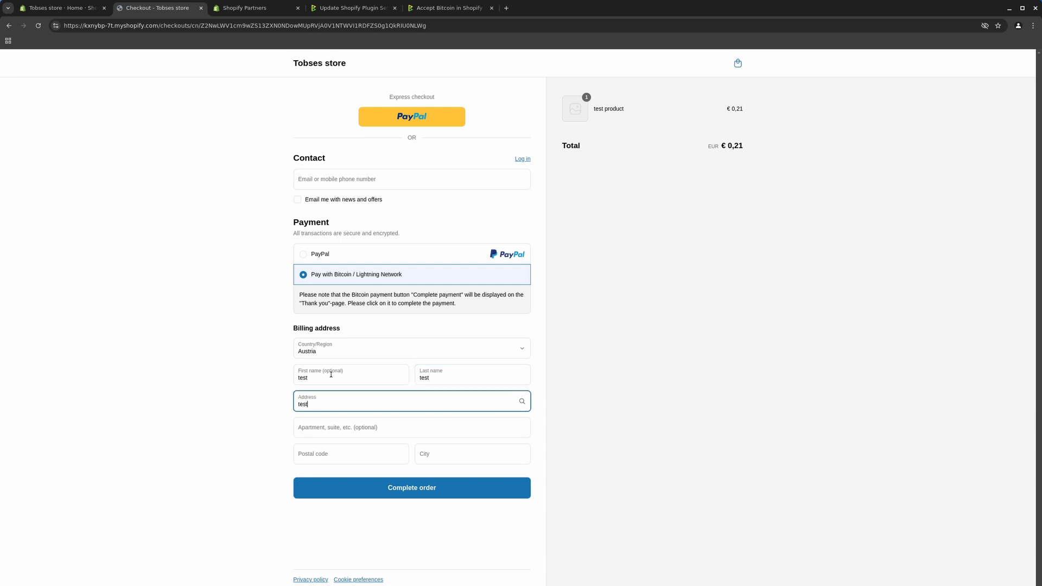
pyautogui.press('Tab')
pyautogui.press('Tab')
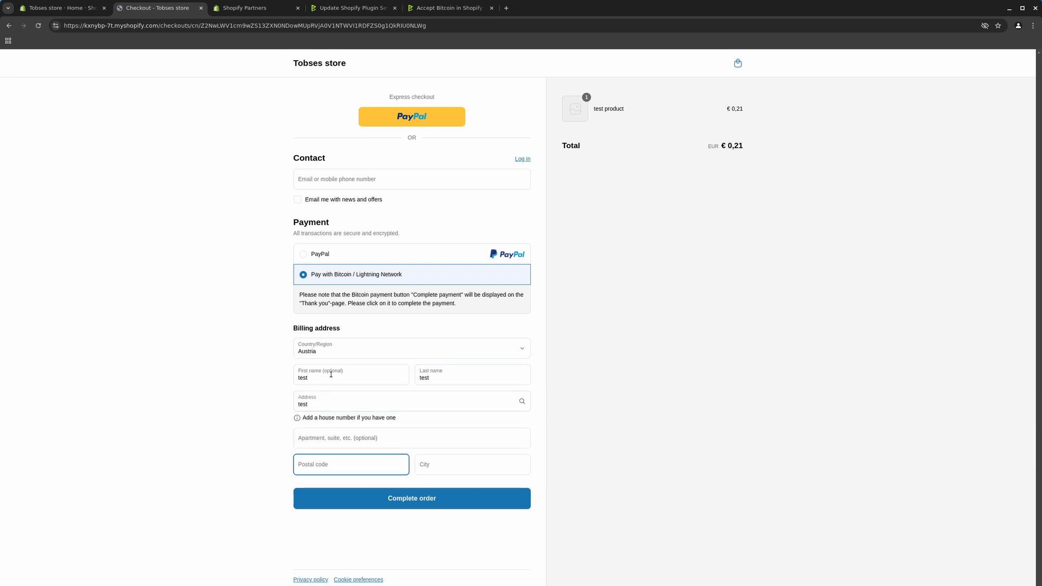
pyautogui.write('1111')
pyautogui.press('Tab')
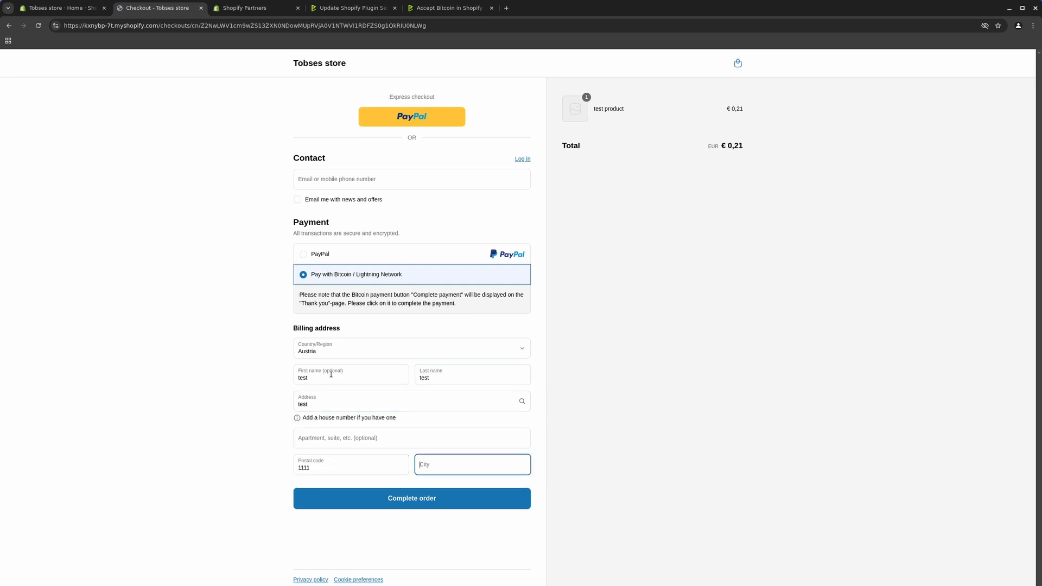
pyautogui.write('vienna')
# Add the missing contact e-mail and complete the order
pyautogui.click(415, 503)
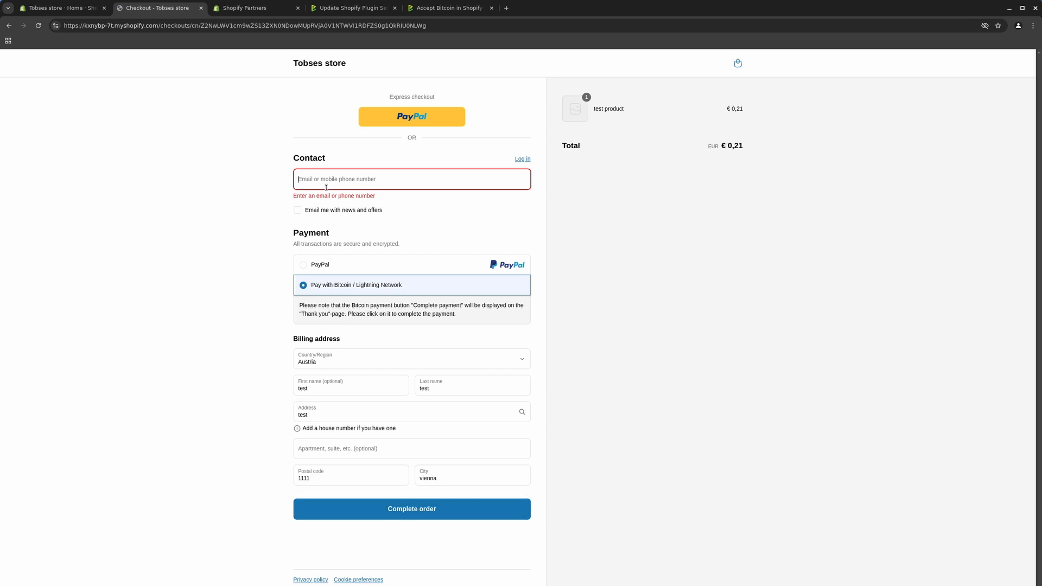
pyautogui.write('test')
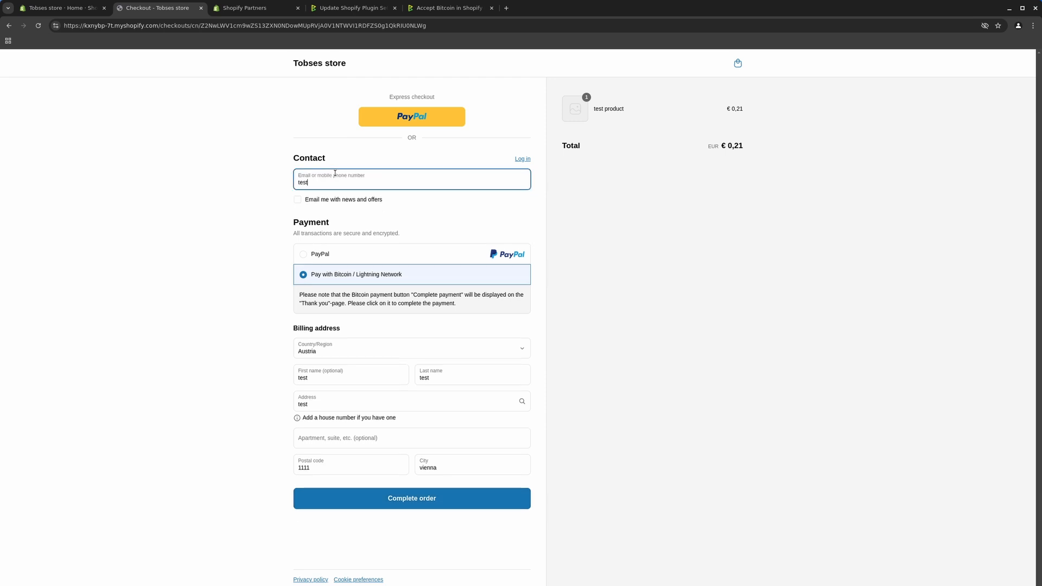
pyautogui.write('@example.com')
pyautogui.click(393, 503)
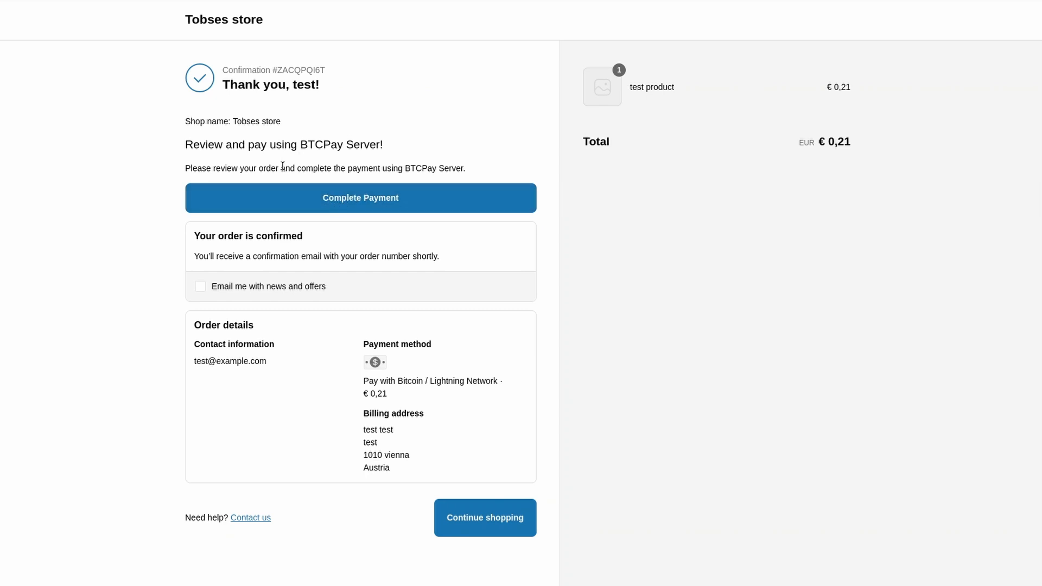
# Open the order's BTCPay invoice for 0.00000267 BTC from the Thank you page
pyautogui.click(350, 204)
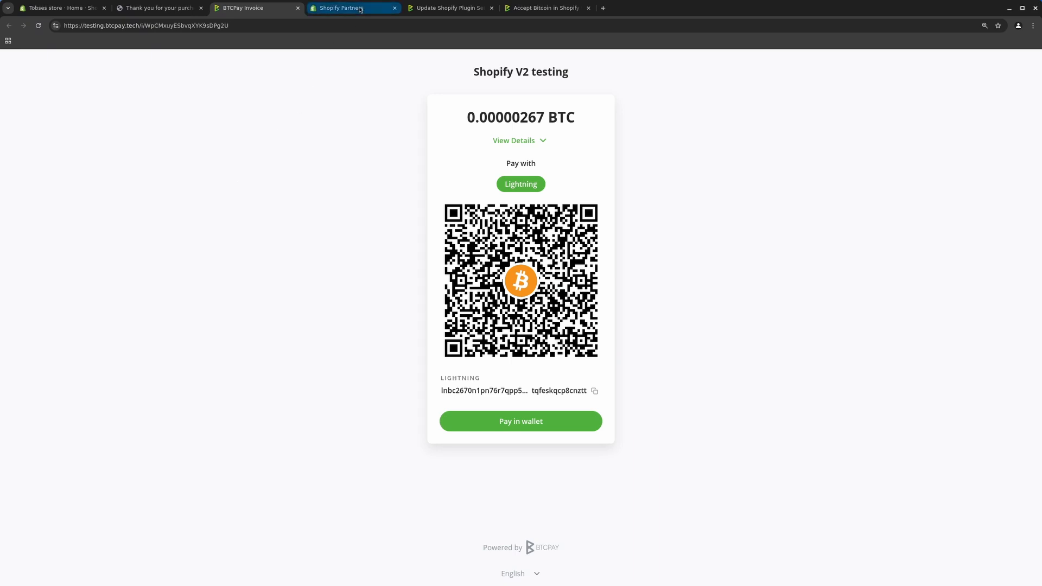
# Return from the paid BTCPay invoice to the store's Order #1002 page
pyautogui.moveTo(360, 10)
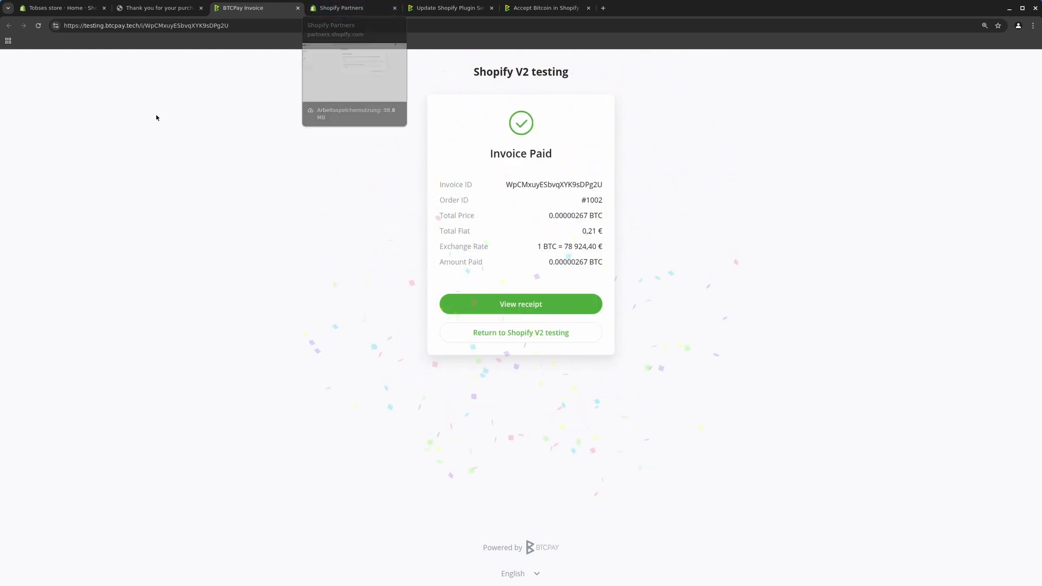
pyautogui.click(517, 334)
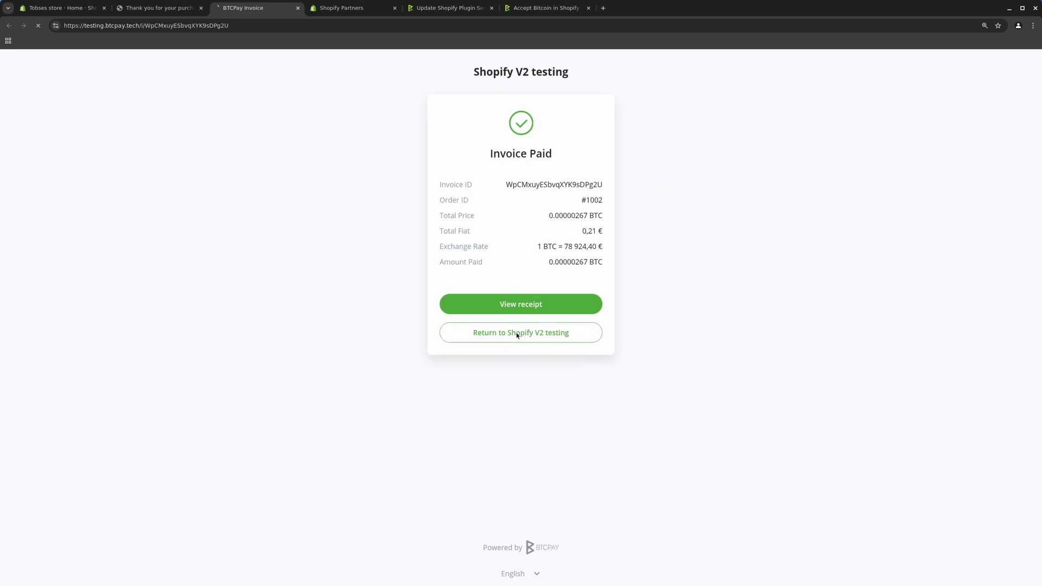